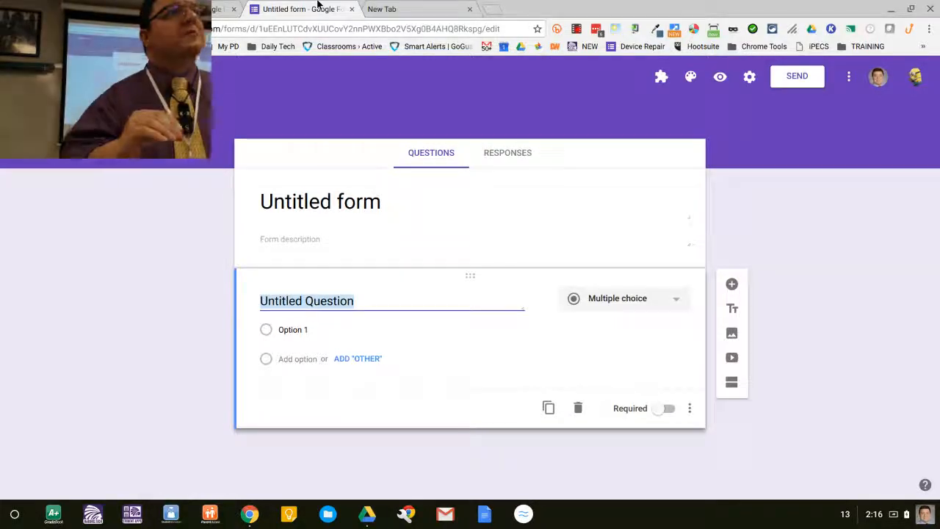
From Google Drive in a new tab, create a blank Google Form via New > More
left_click(386, 9)
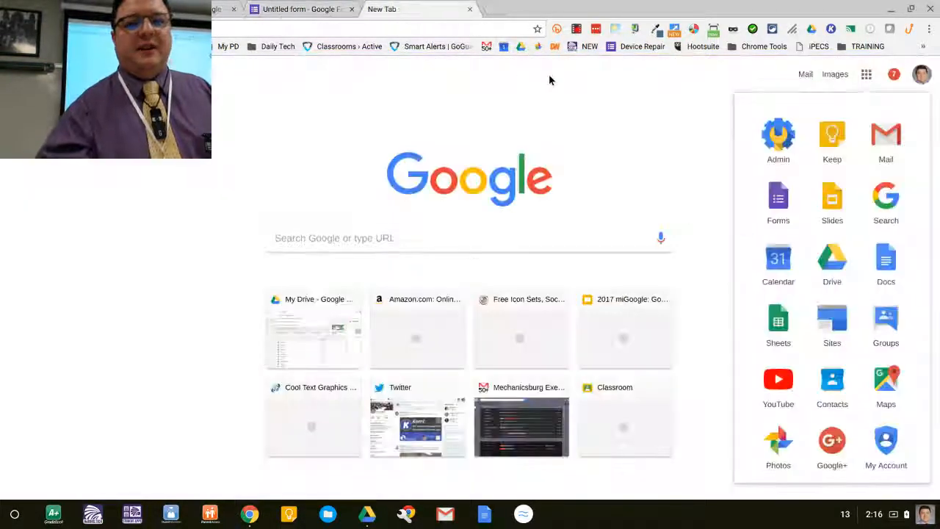
left_click(522, 47)
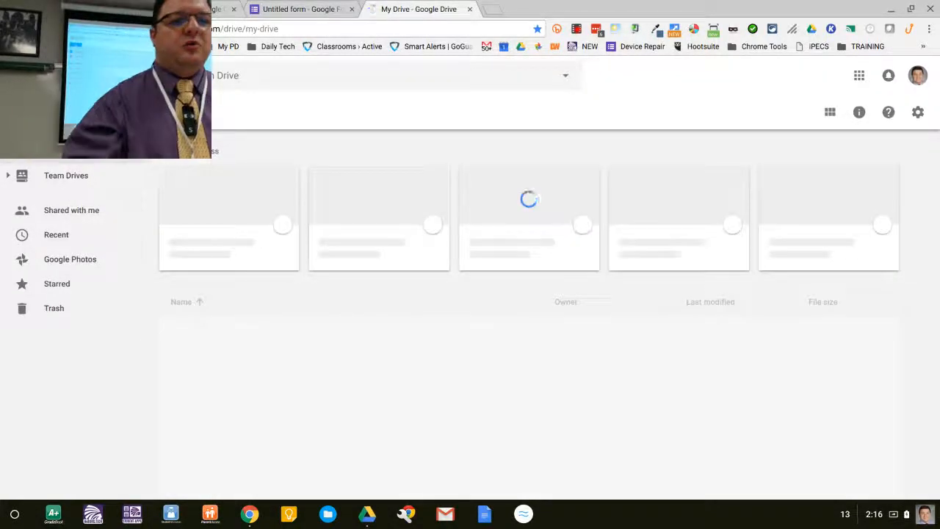
left_click(43, 112)
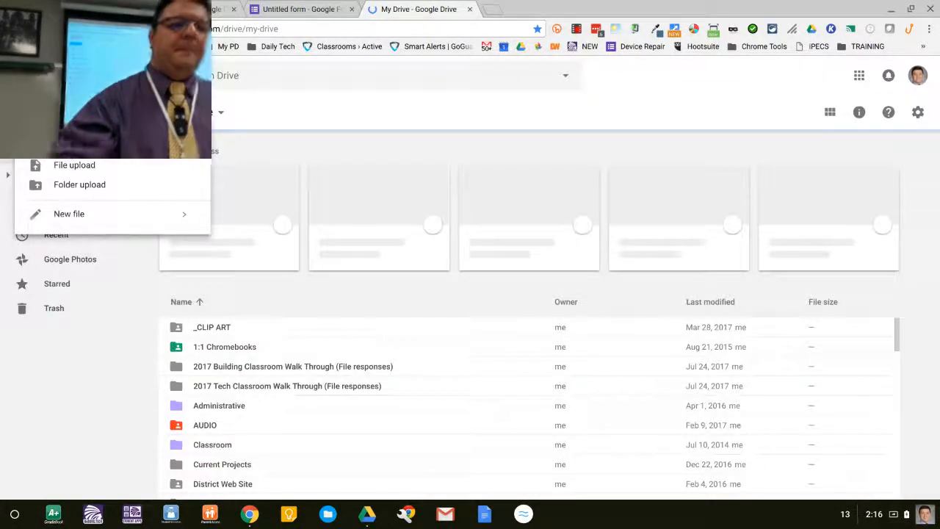
left_click(65, 214)
left_click(74, 279)
left_click(267, 291)
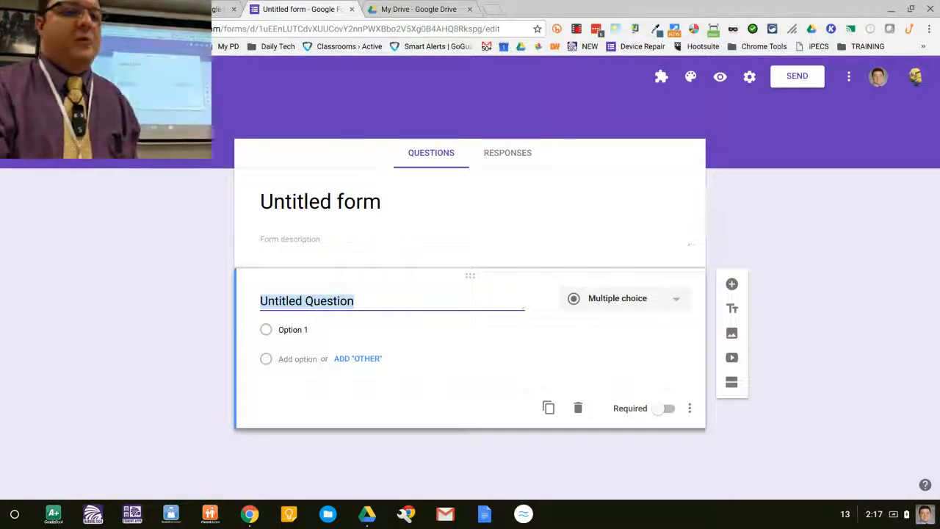
Title the form 'My Test Form', correcting the miscapitalised 'E' typo
left_click(74, 77)
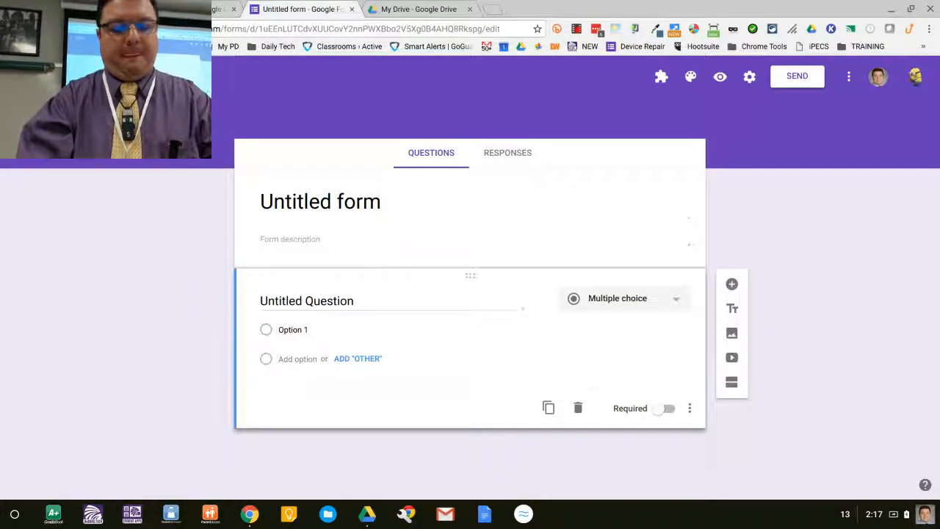
left_click(287, 213)
type("My TEst Form")
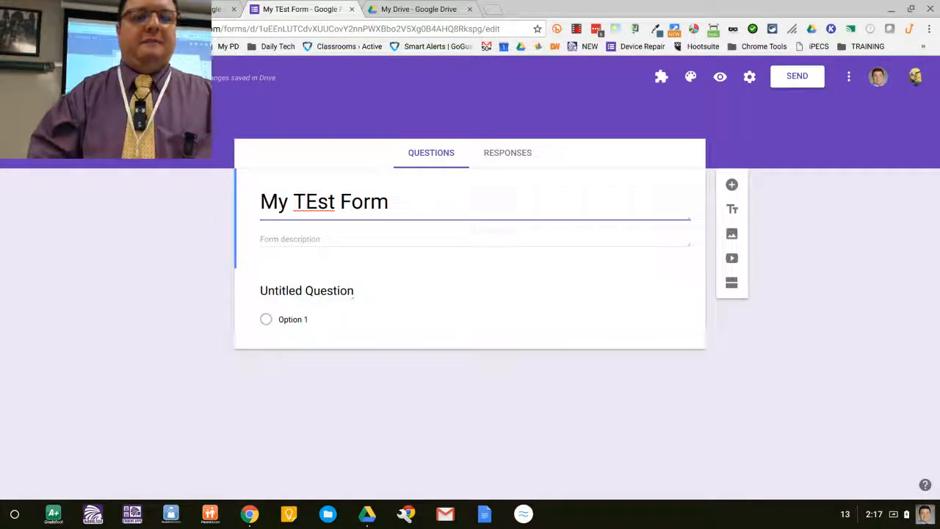
left_click(307, 195)
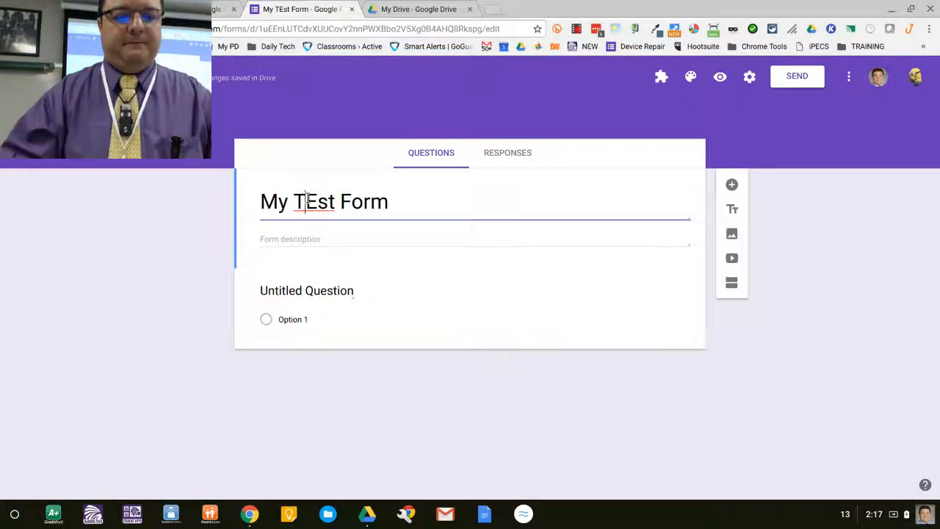
key("Delete")
type("e")
left_click(150, 197)
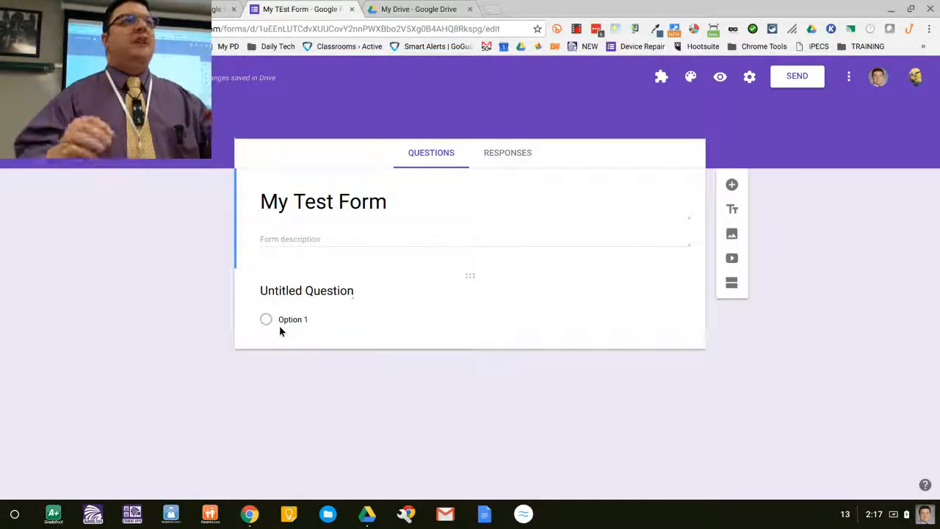
left_click(812, 79)
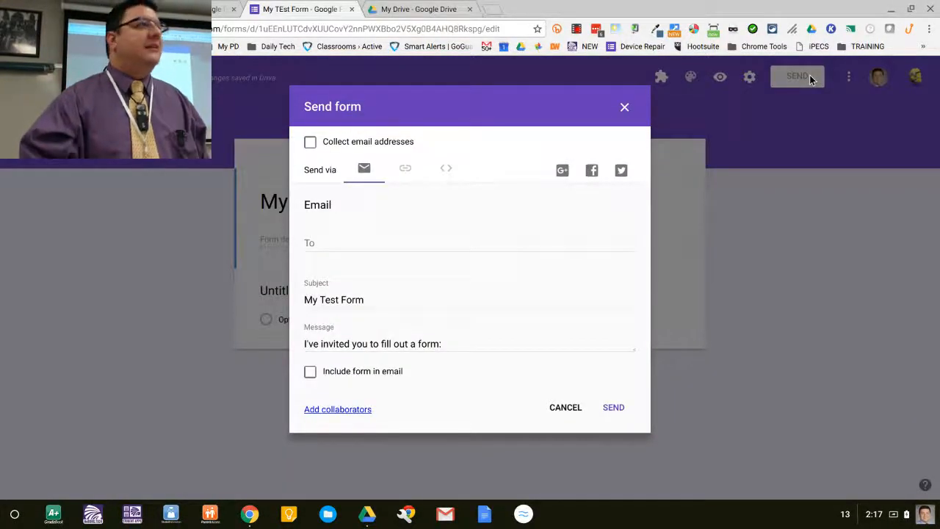
left_click(624, 108)
left_click(750, 77)
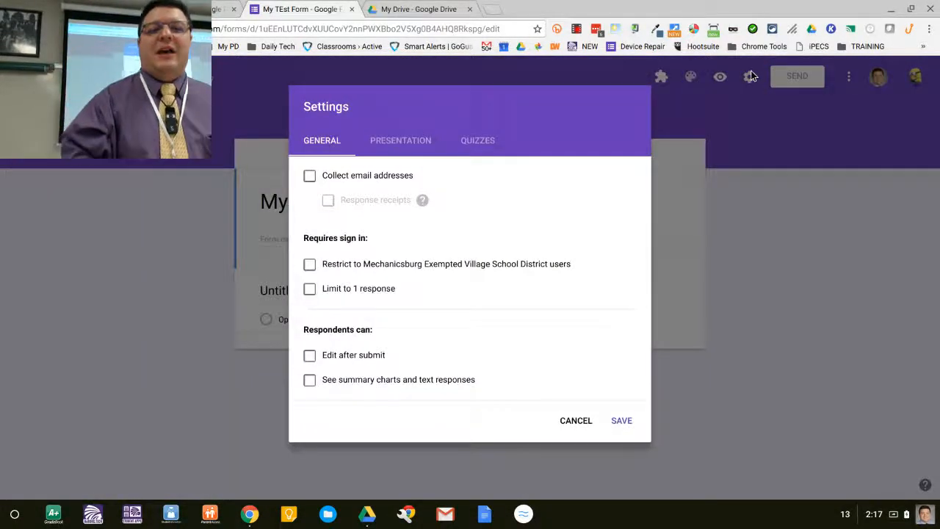
left_click(847, 78)
left_click(846, 78)
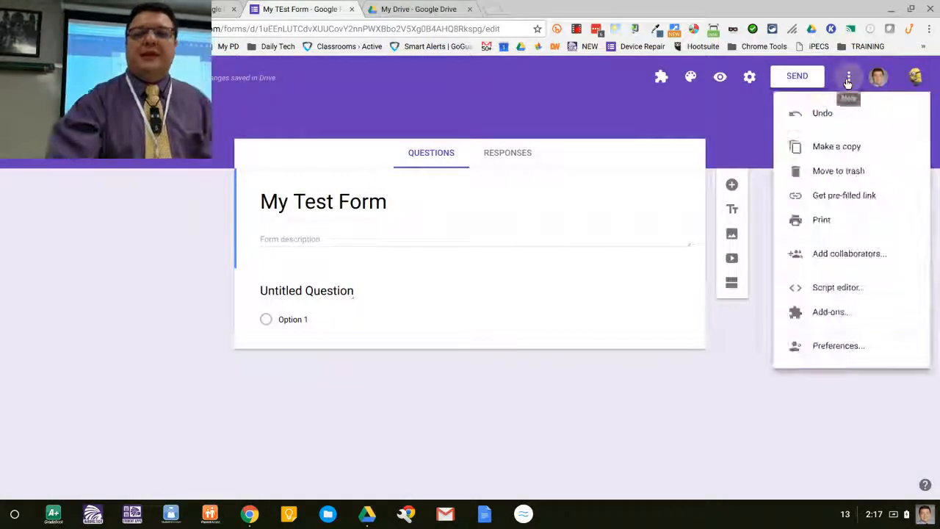
left_click(877, 252)
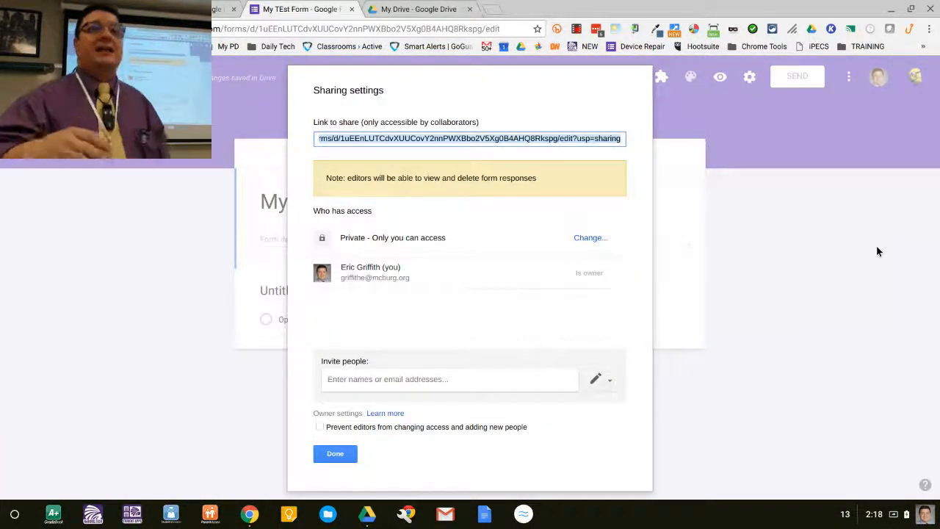
key("Escape")
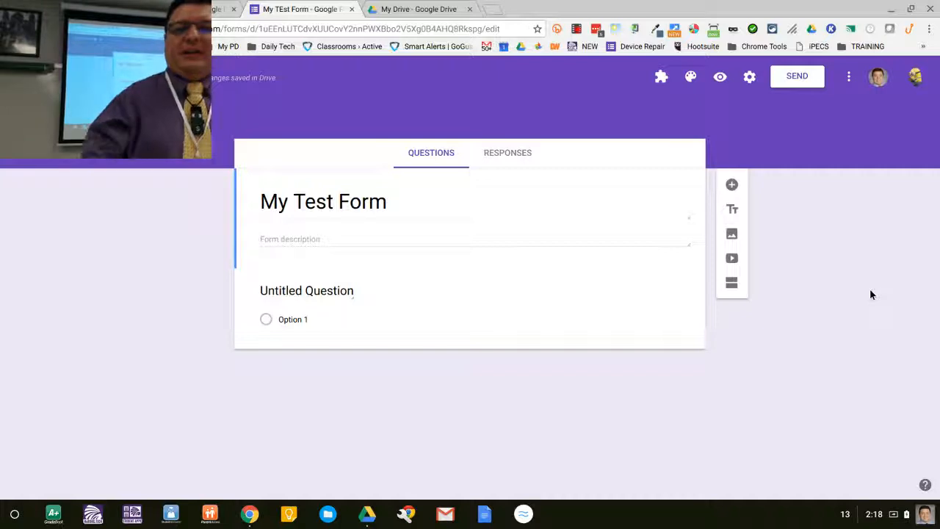
Word the first question 'Who is my favorite Minion' with 'Bob' as its first option
left_click(309, 238)
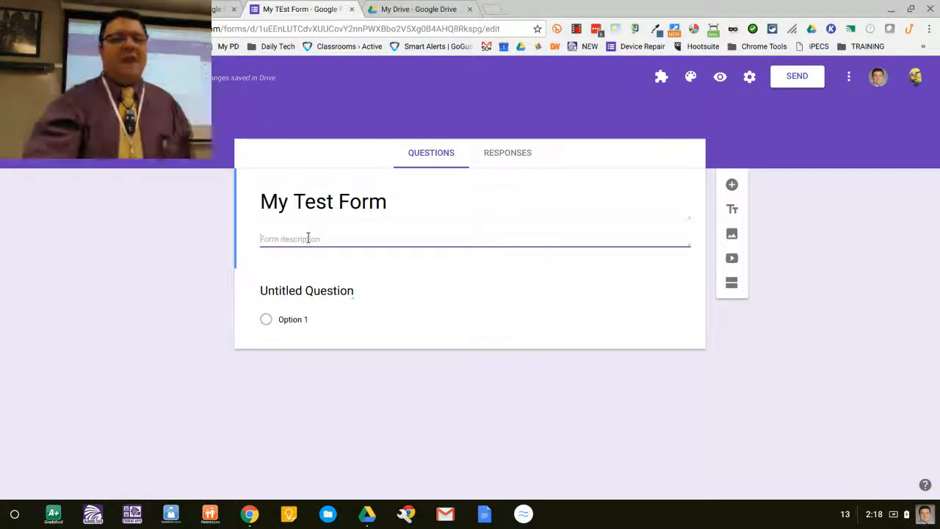
left_click(303, 291)
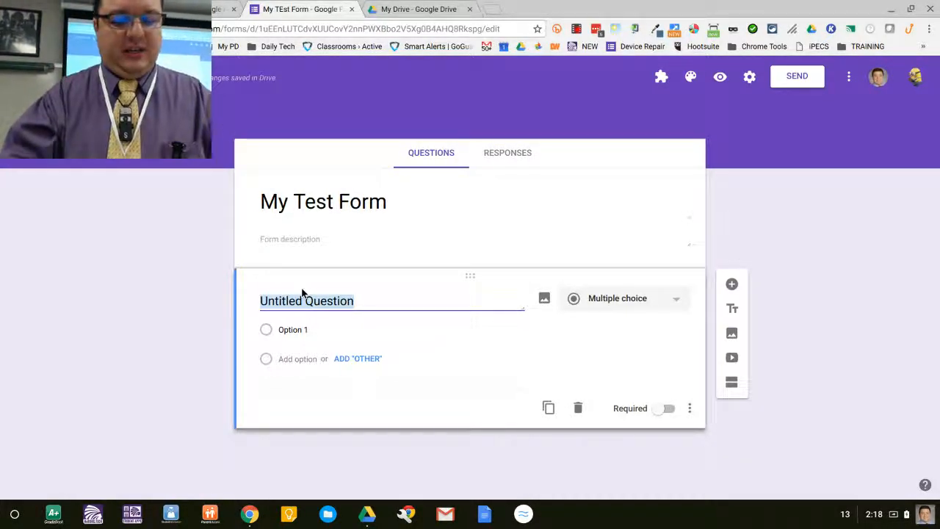
type("Who is my ")
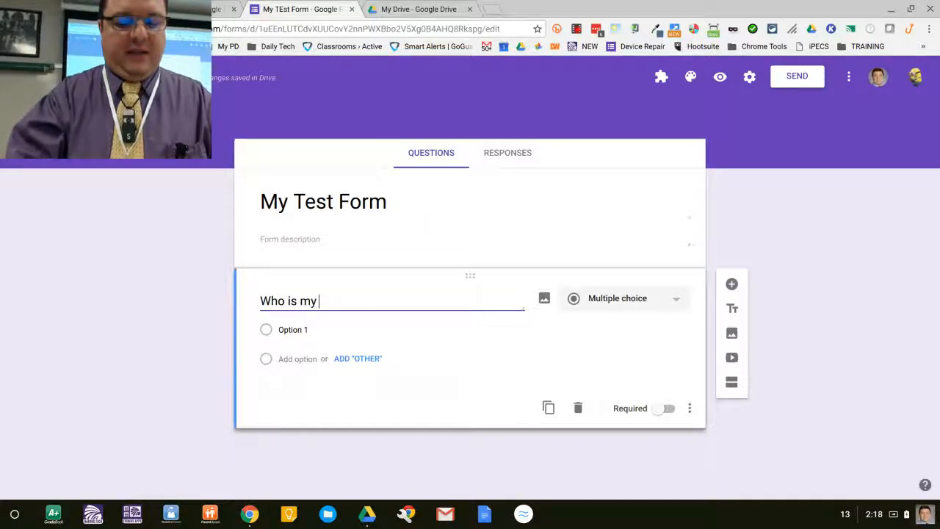
type("favorite Minion")
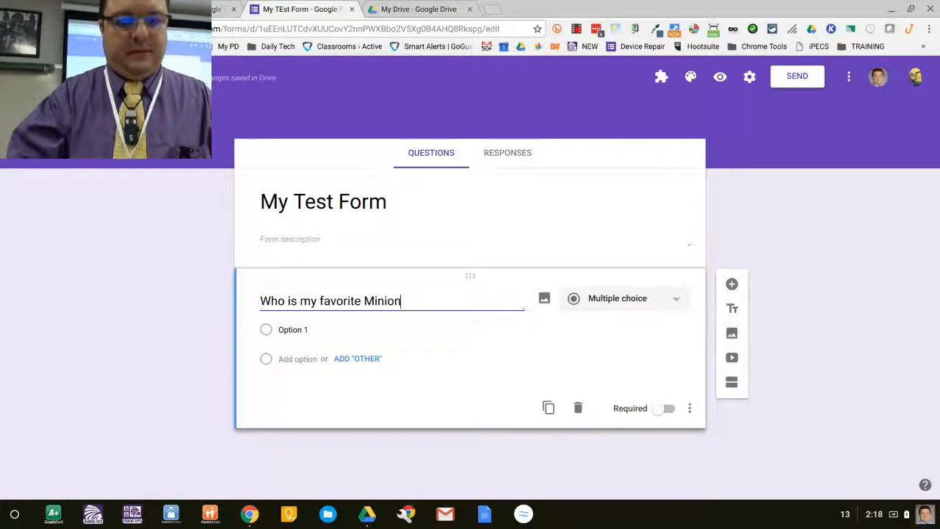
left_click(355, 329)
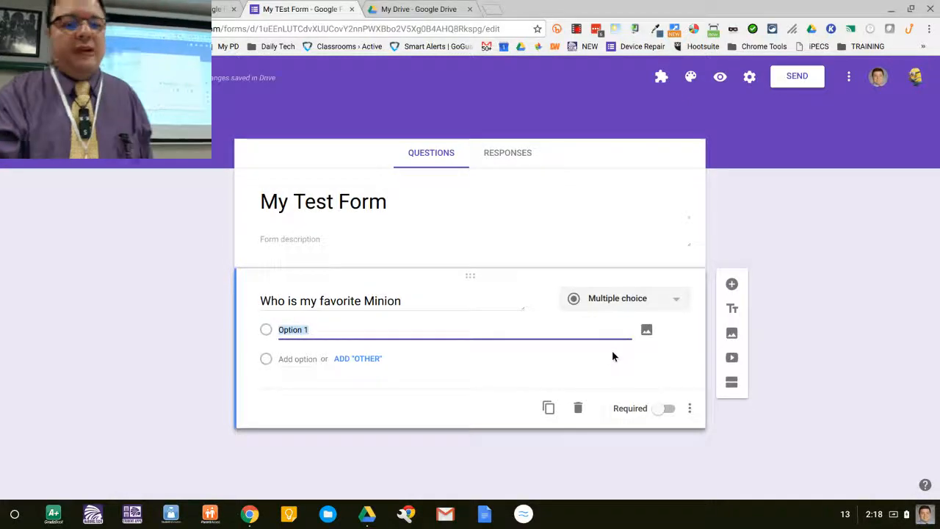
type("Bob")
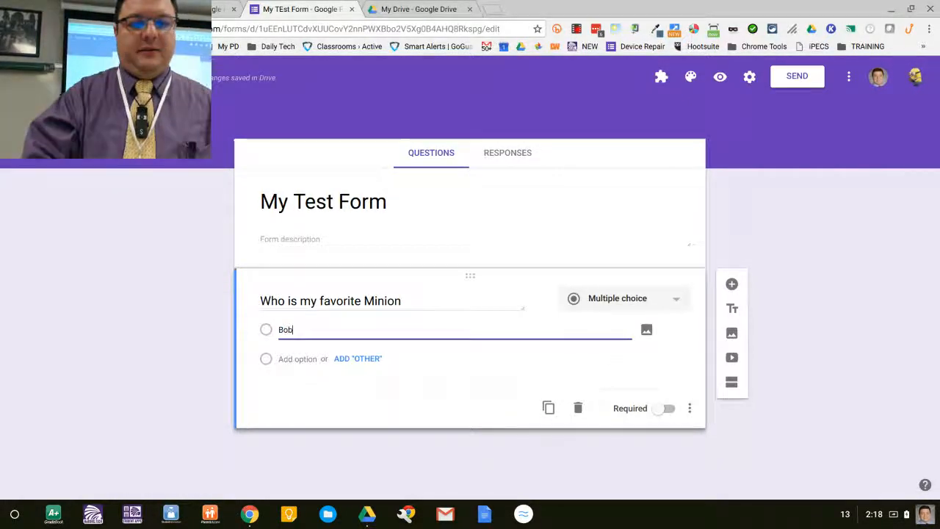
Search web images for 'mnnion' and insert a minion picture on the Bob choice
left_click(646, 332)
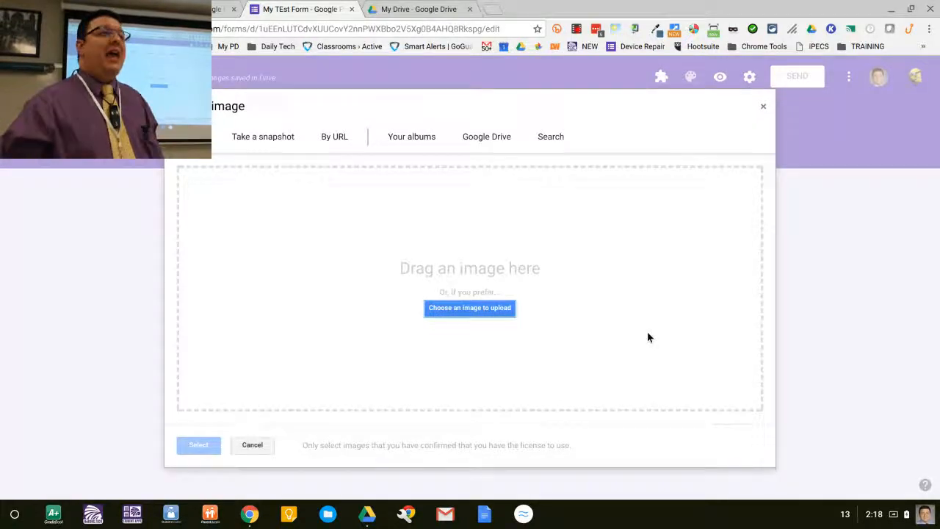
left_click(550, 138)
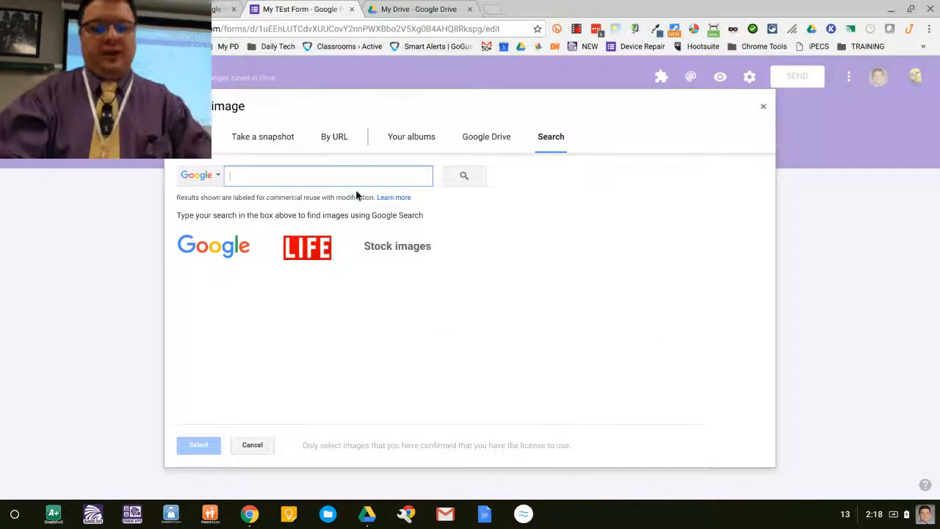
type("mn")
type("nion")
key("Return")
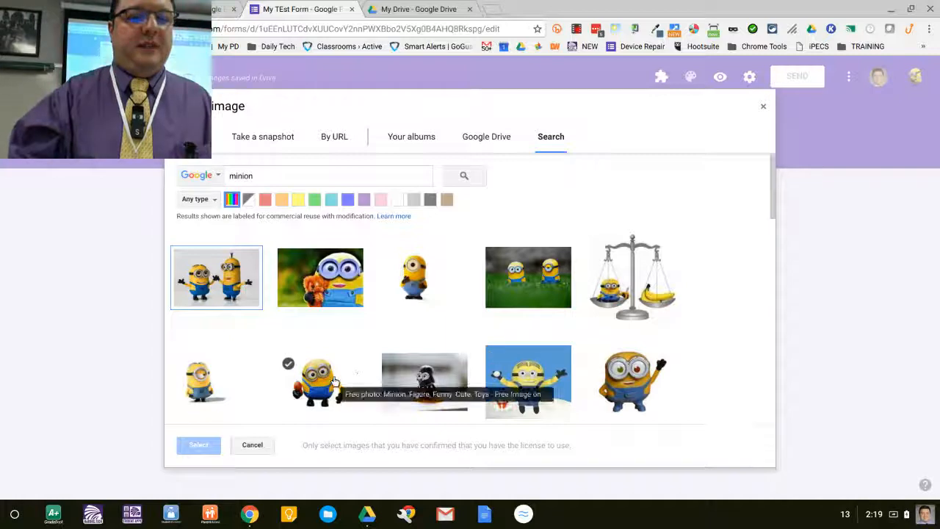
scroll(357, 370, "down", 2)
double_click(217, 307)
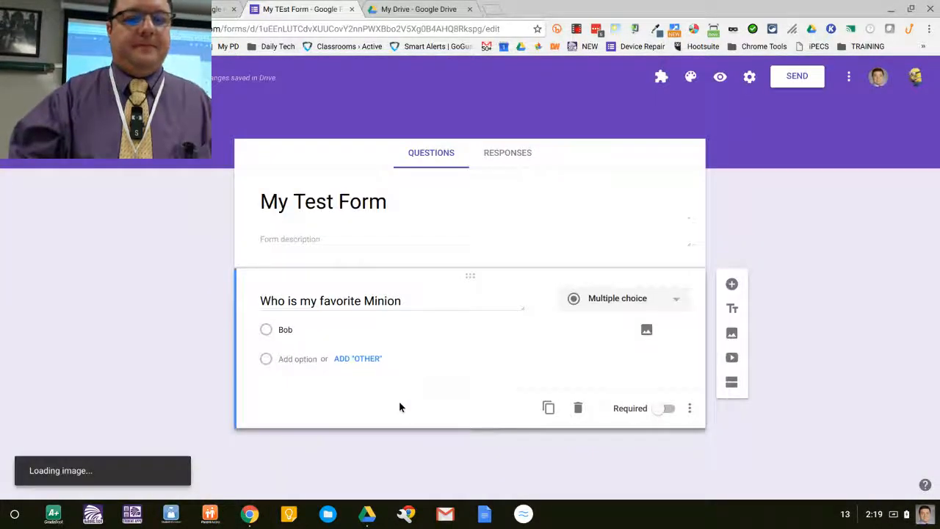
left_click(723, 84)
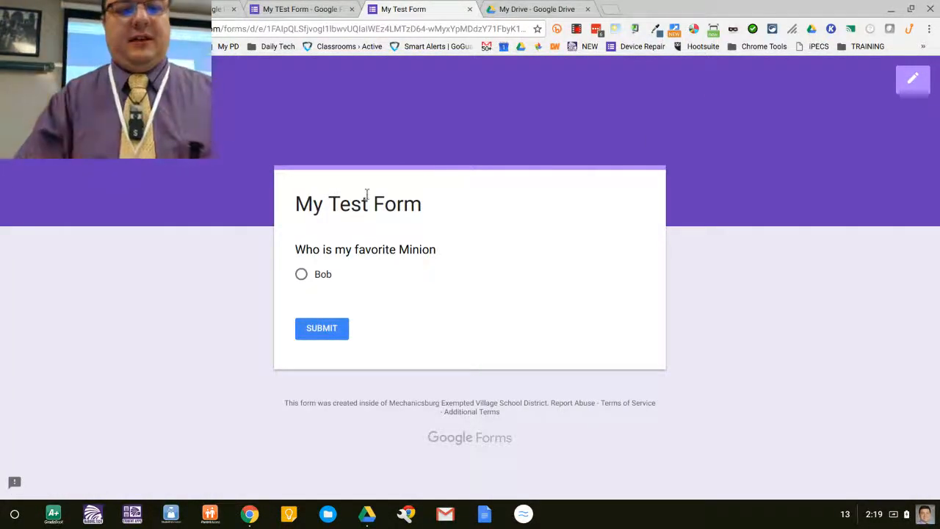
left_click(469, 9)
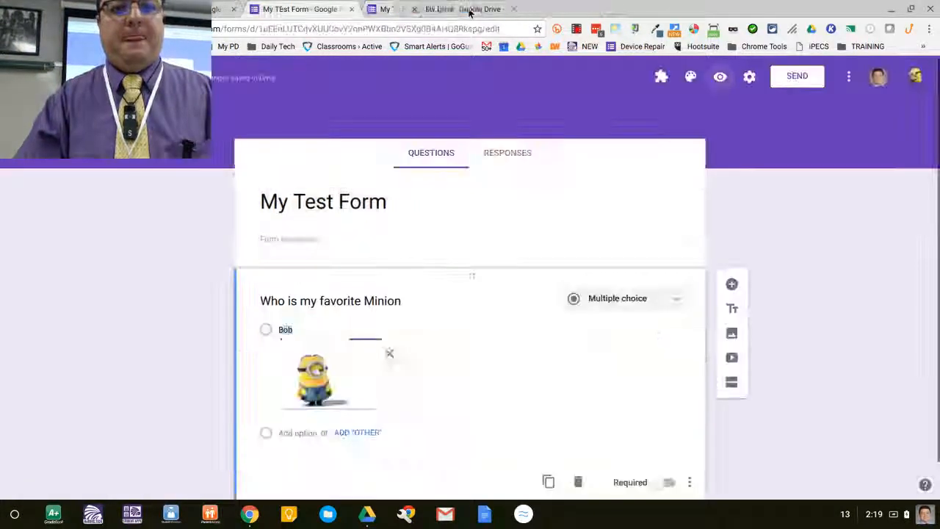
left_click(620, 214)
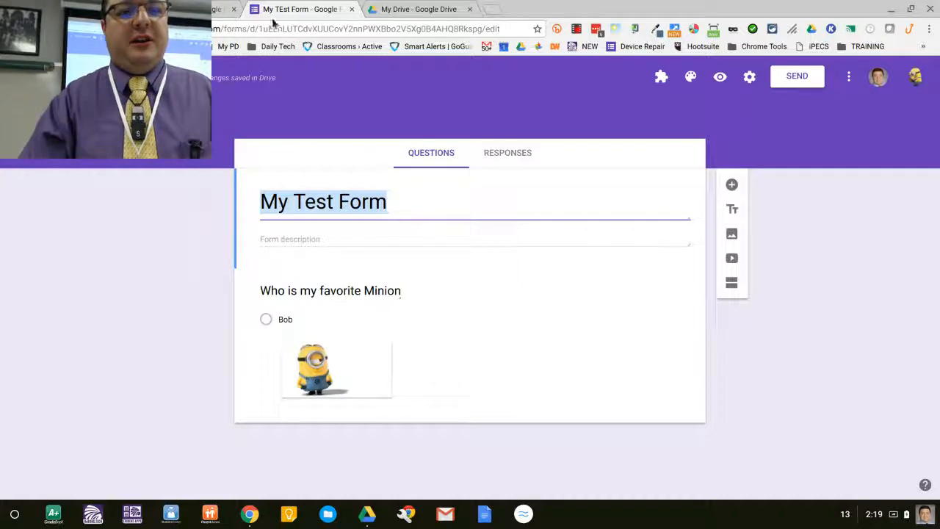
Add an 'Other' choice to the Minion question
left_click(534, 157)
left_click(432, 148)
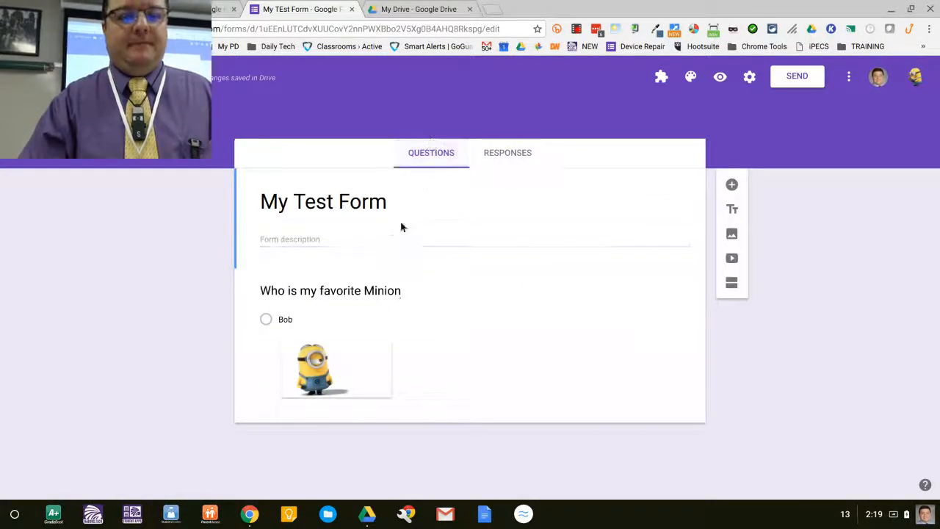
left_click(332, 273)
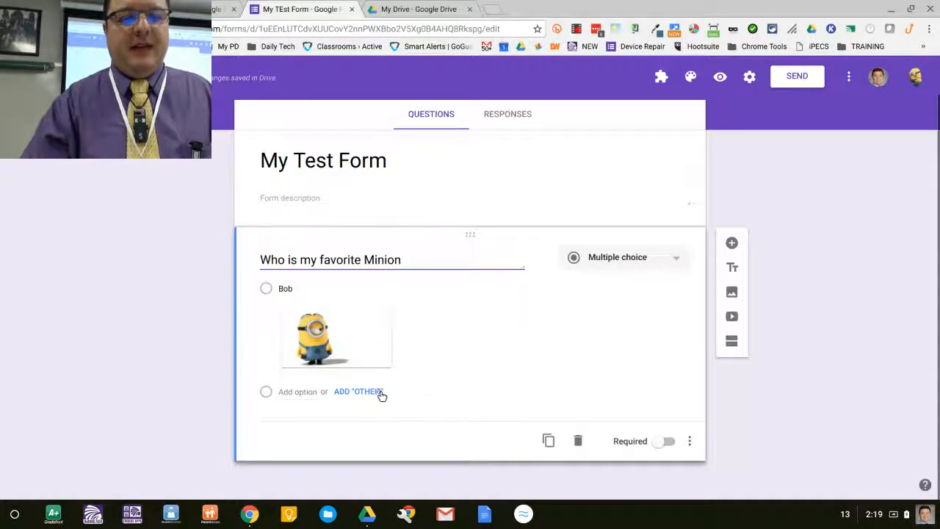
left_click(377, 390)
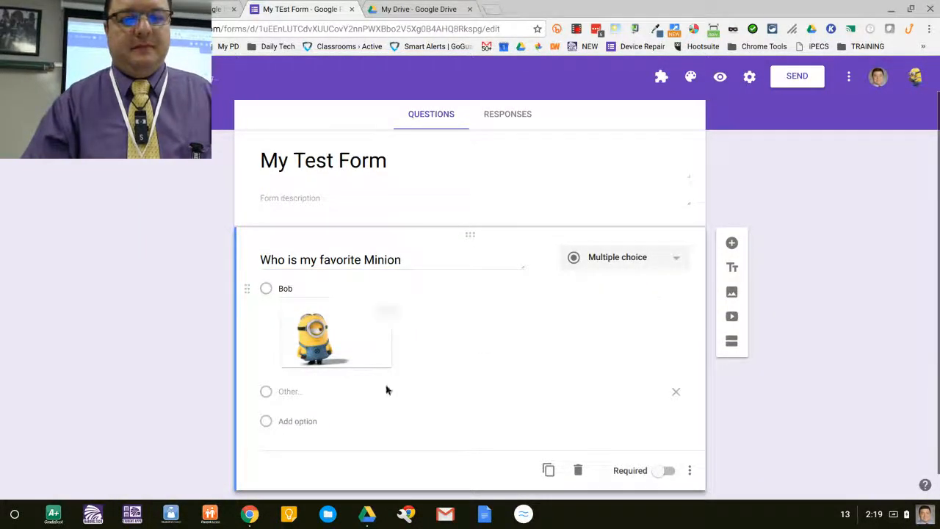
Add a second answer option below Bob, leaving it without a picture
left_click(413, 293)
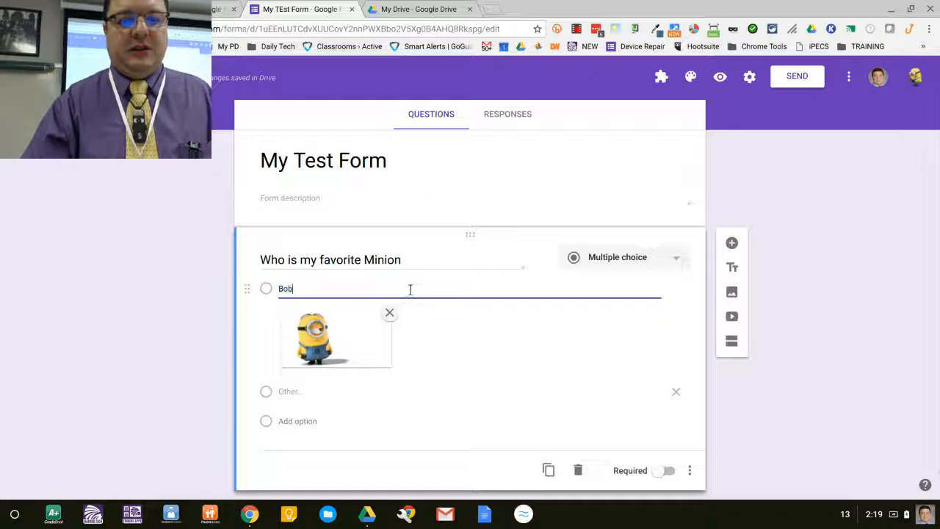
key("Return")
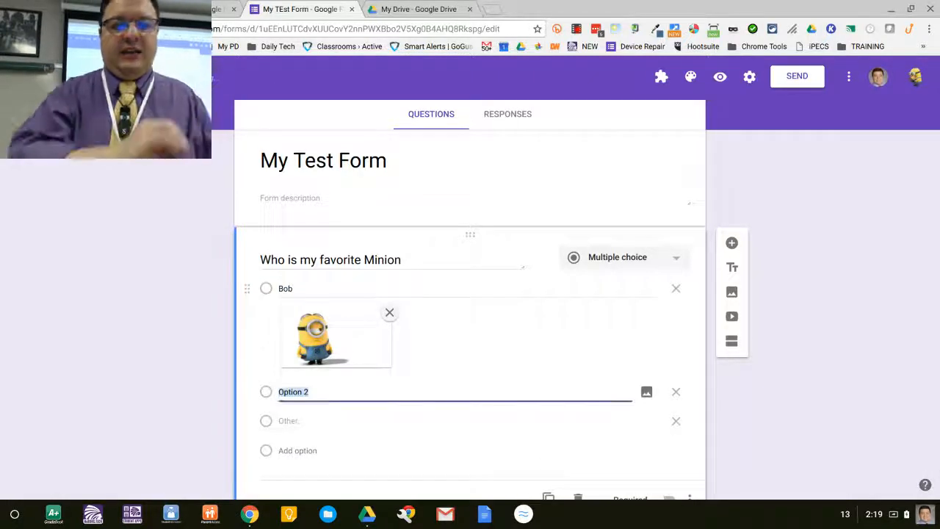
left_click(647, 393)
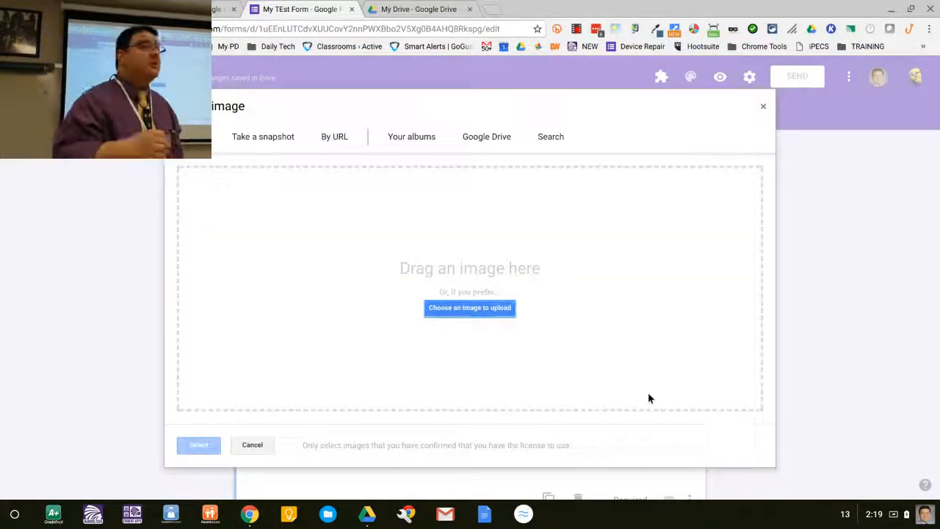
left_click(763, 106)
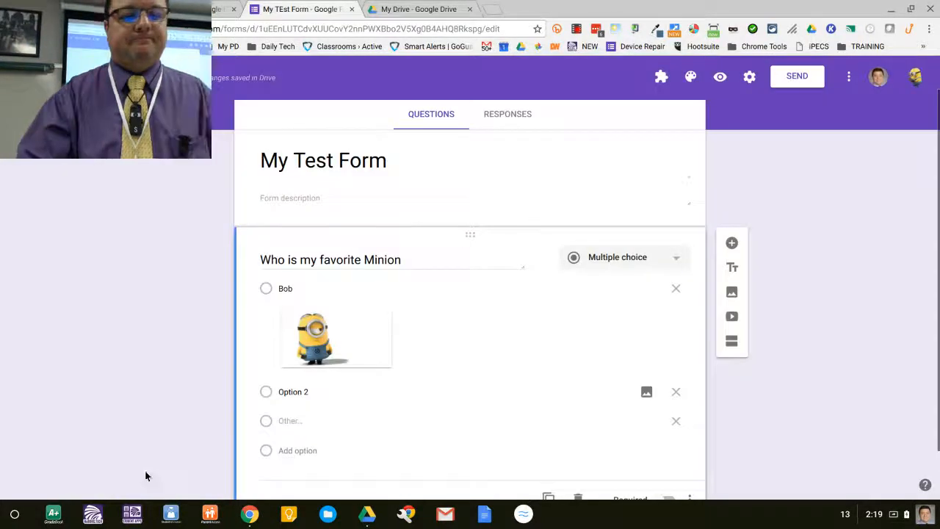
left_click(296, 393)
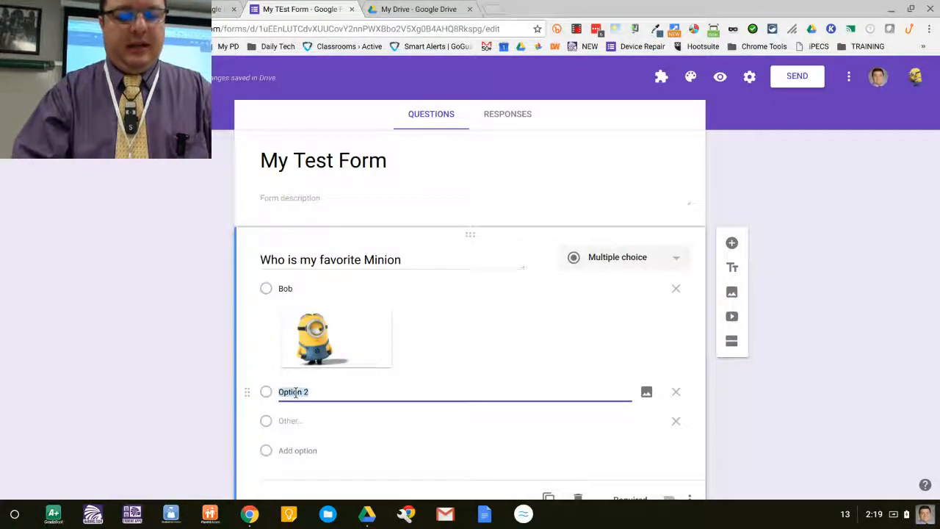
Name the second choice 'Tim', give it a minion-among-bananas picture, and add Option 3
type("Tim")
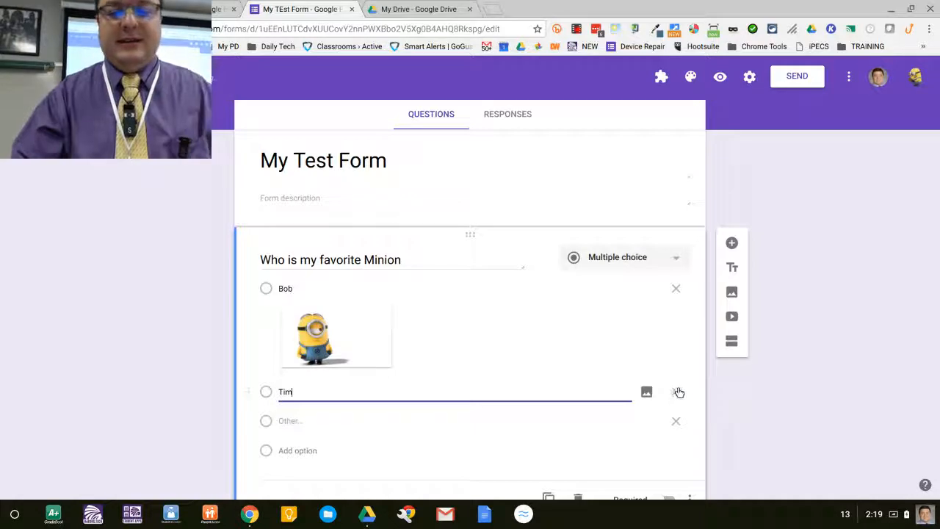
left_click(646, 392)
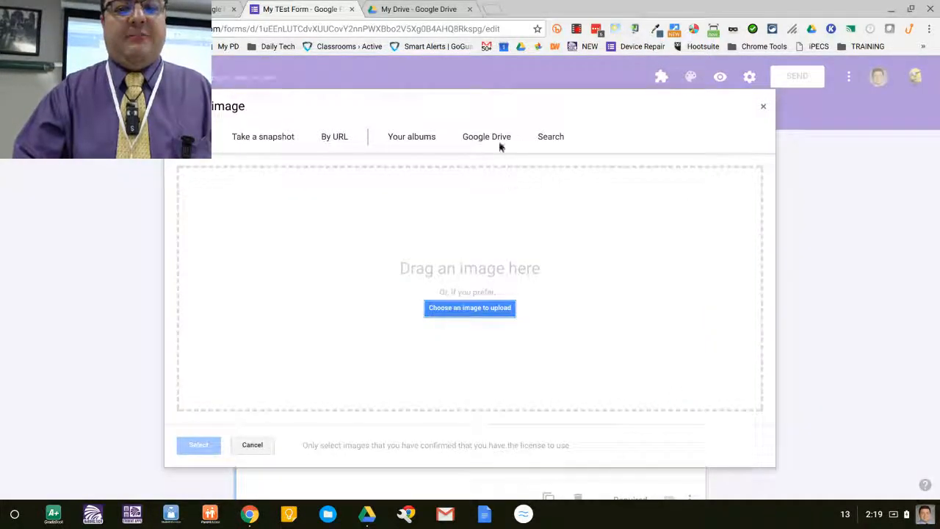
left_click(560, 138)
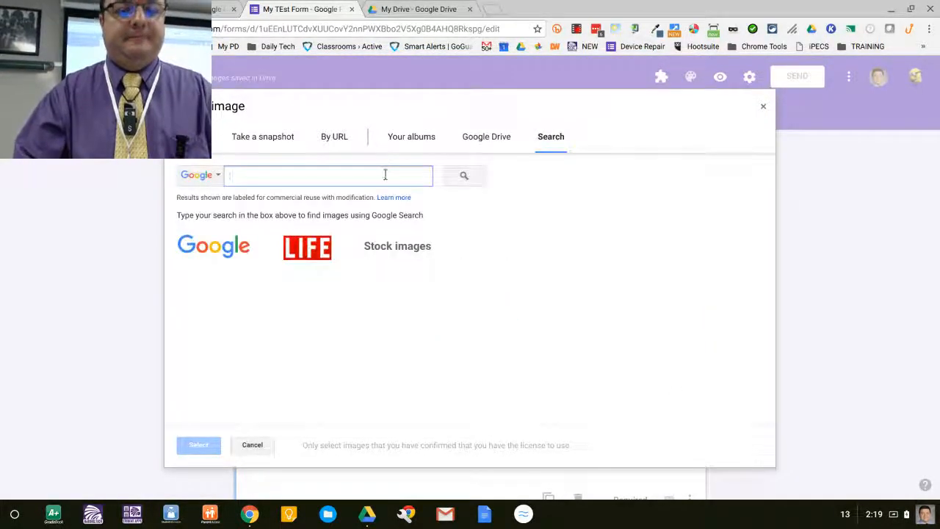
type("minion")
key("Return")
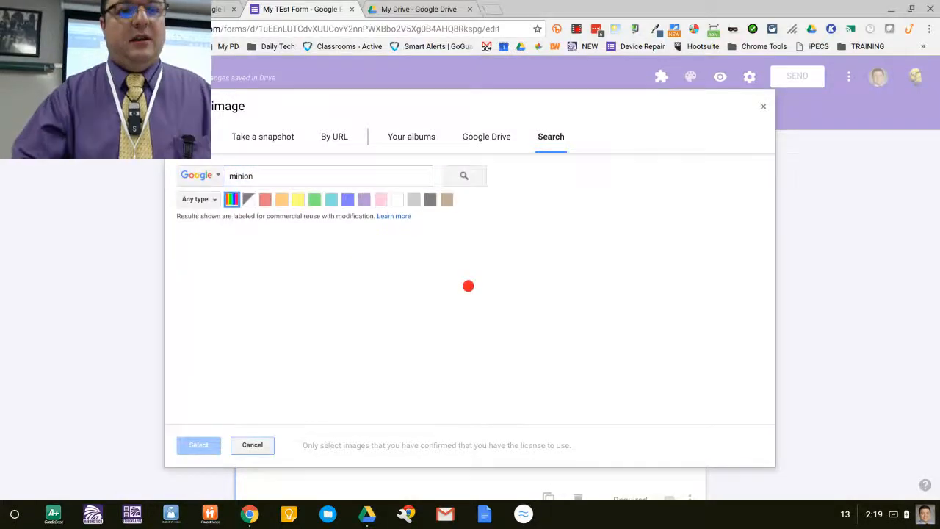
scroll(377, 290, "down", 6)
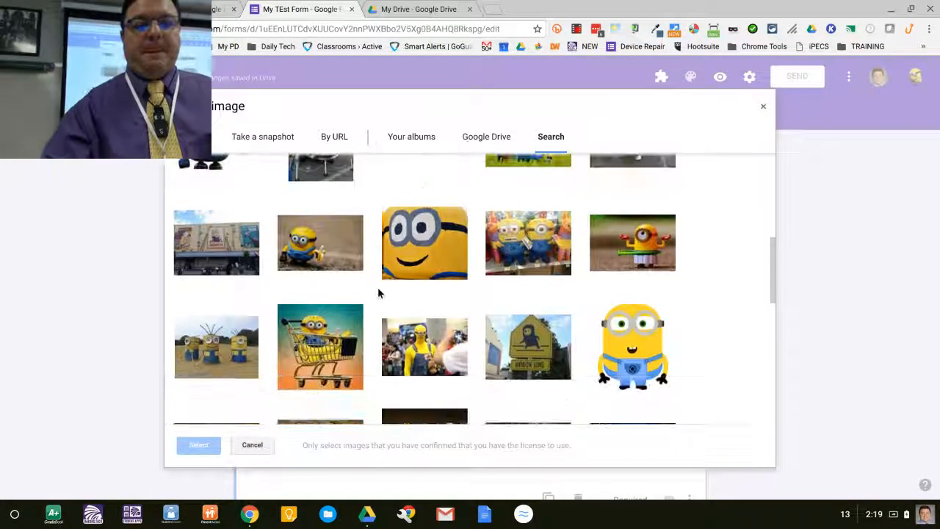
scroll(377, 293, "down", 3)
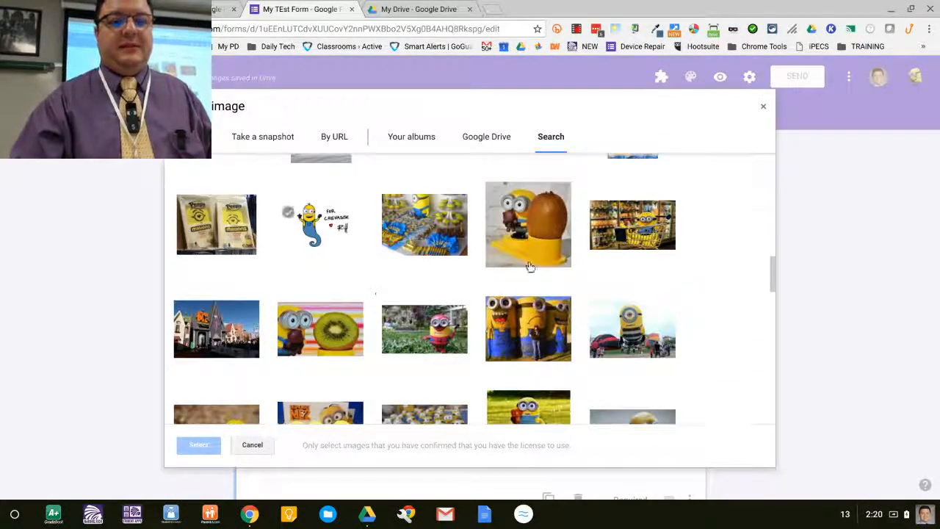
scroll(468, 260, "down", 2)
scroll(558, 263, "down", 2)
scroll(560, 266, "down", 1)
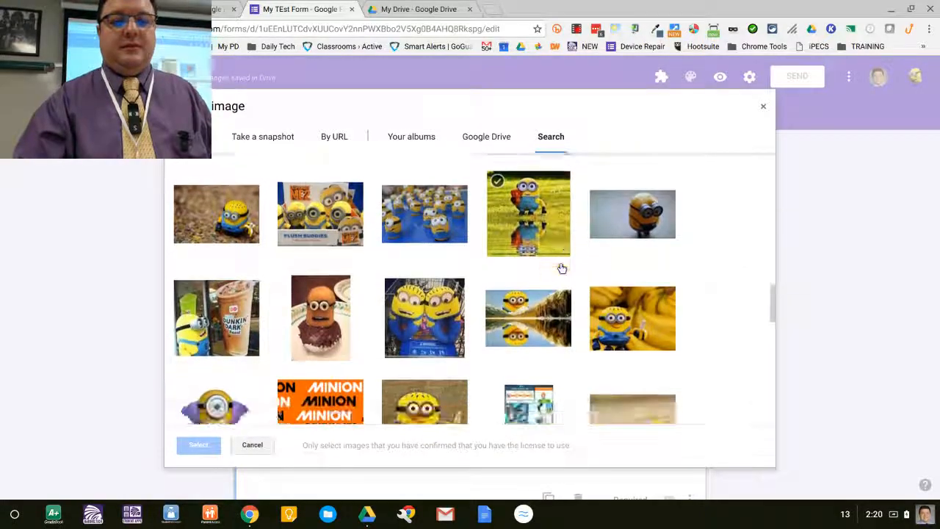
double_click(631, 329)
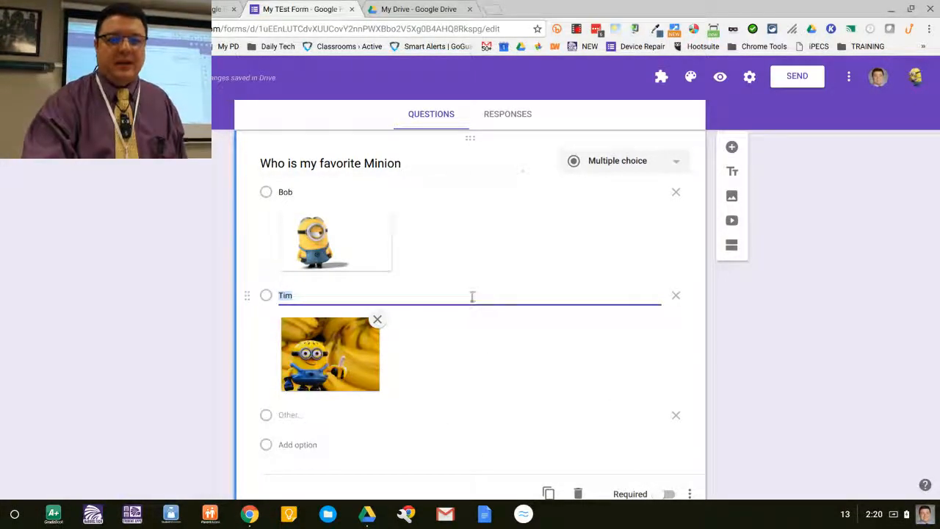
key("Return")
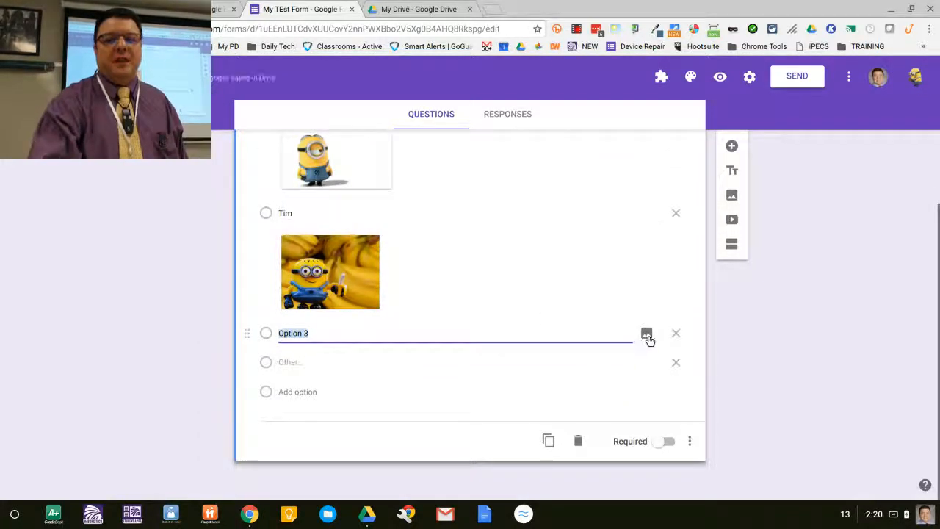
Bring up the Insert image dialog for Option 3
left_click(648, 339)
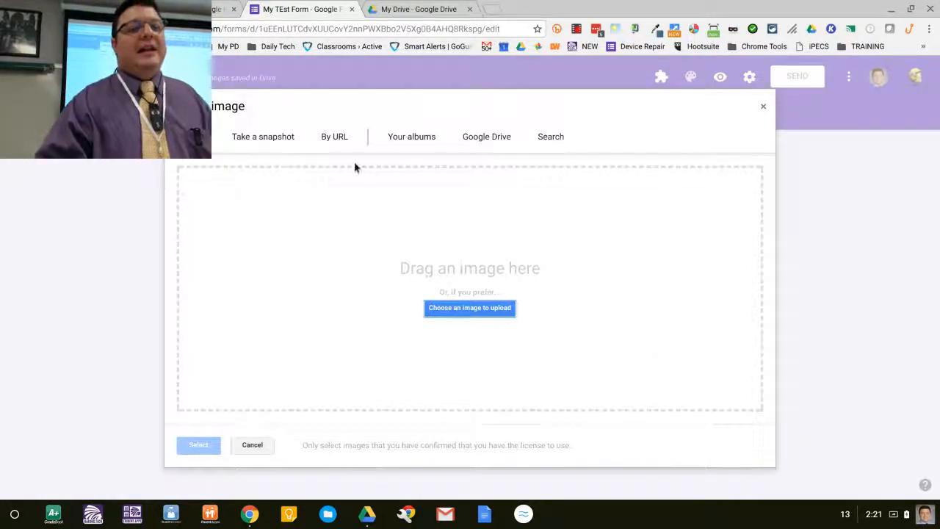
Check the Snapshot, Upload, Albums and Search image sources, then close without adding a picture
left_click(285, 140)
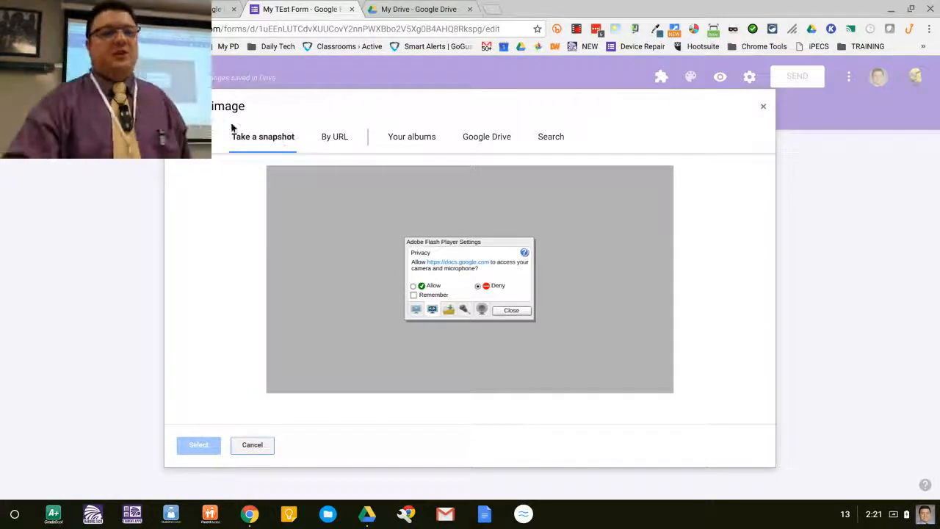
left_click(188, 136)
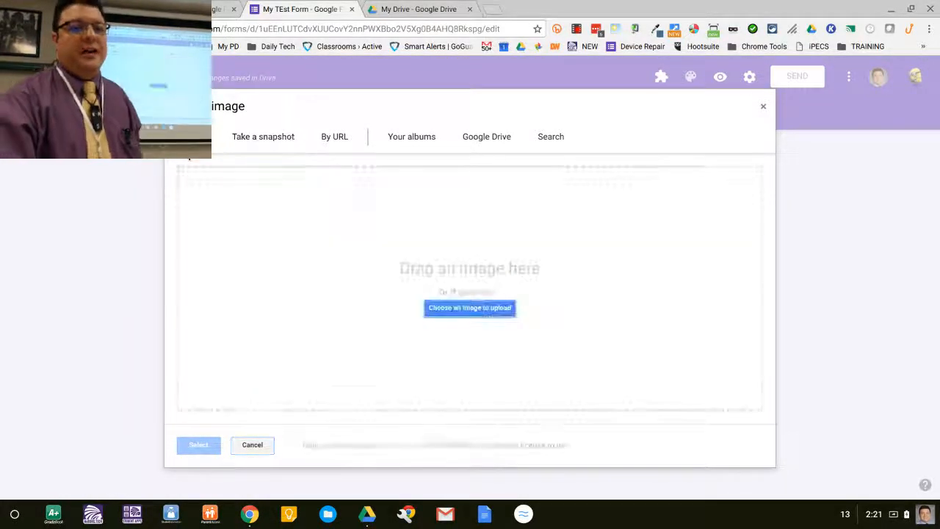
left_click(406, 137)
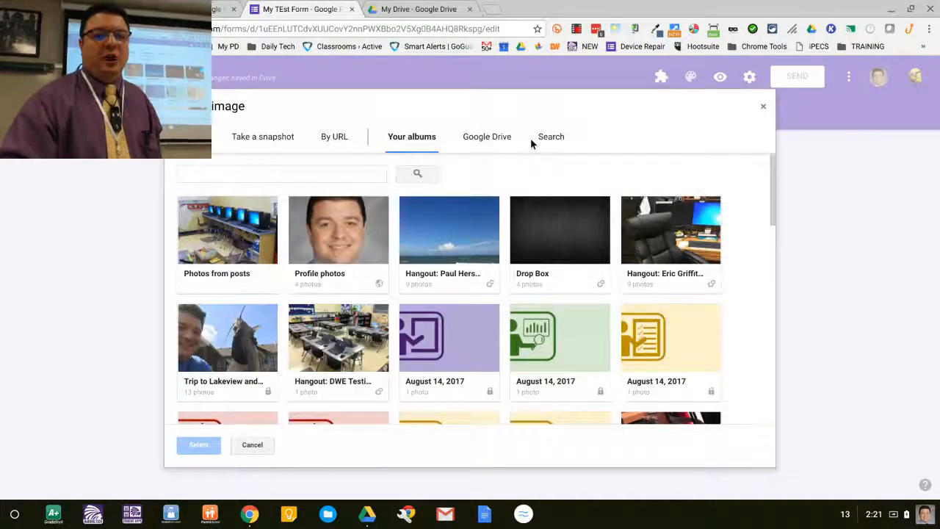
left_click(539, 141)
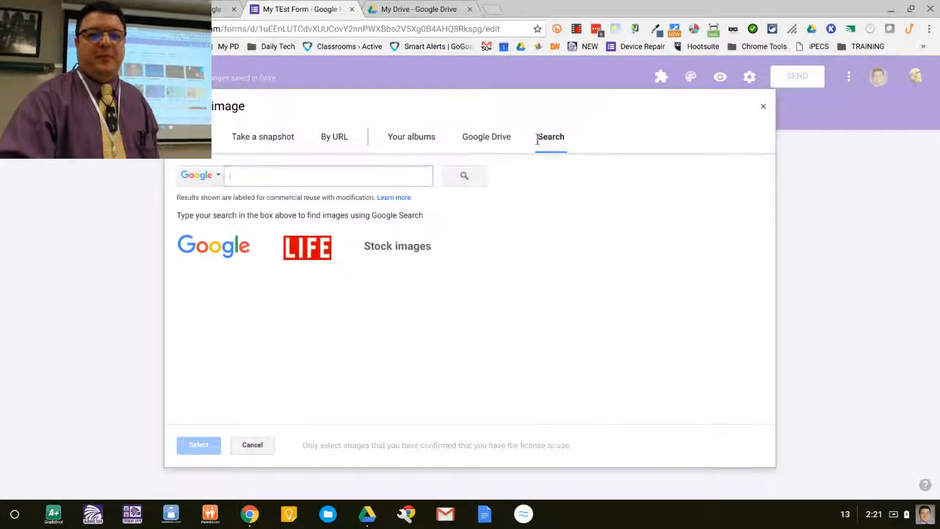
left_click(764, 105)
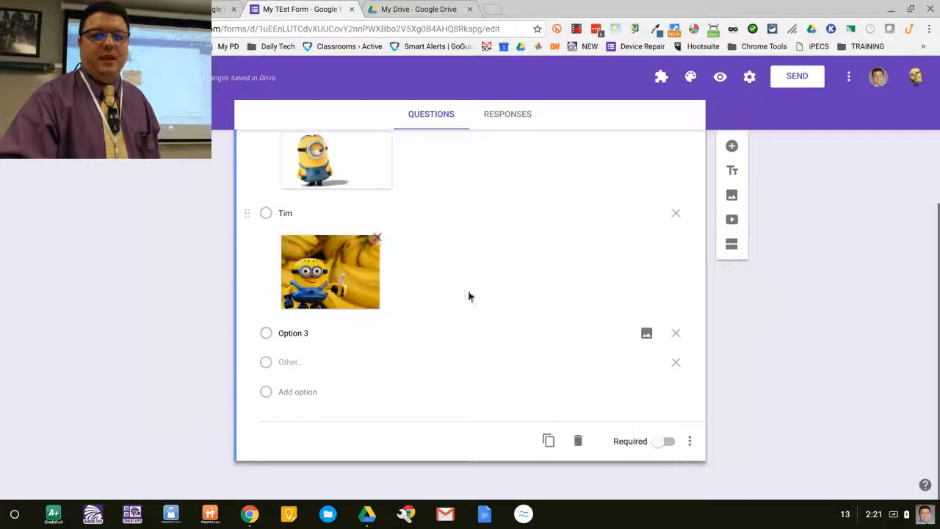
scroll(446, 272, "up", 3)
scroll(445, 273, "down", 3)
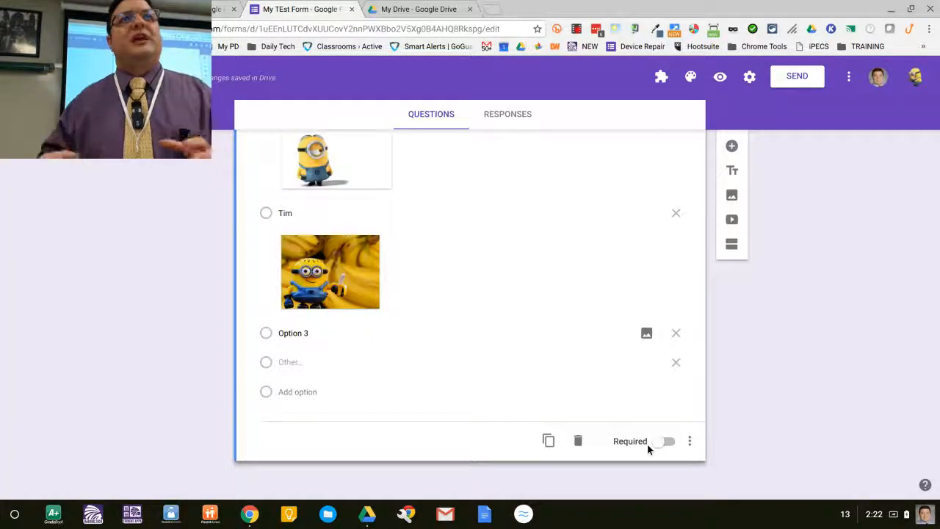
scroll(647, 444, "up", 5)
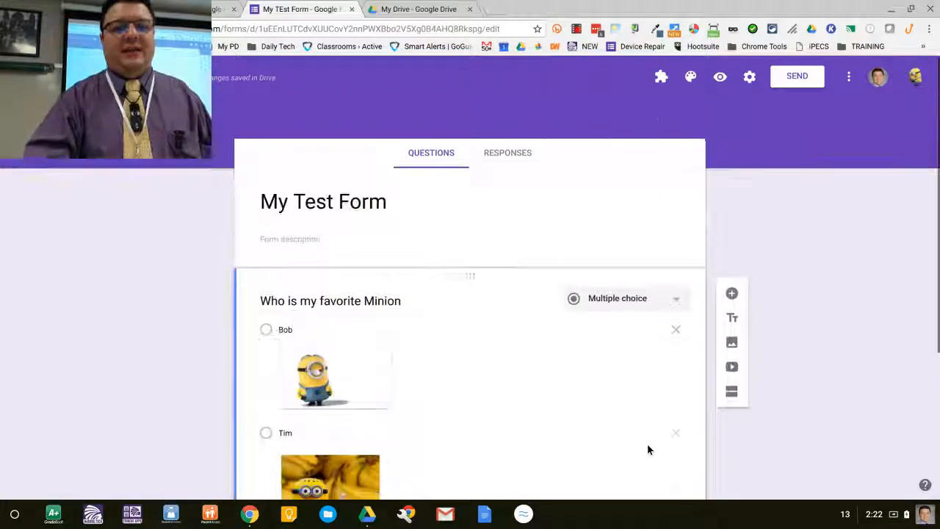
Rename the answer choices Bob and Tim to 'Minion 1' and 'Minion 2'
left_click(419, 300)
left_click(419, 301)
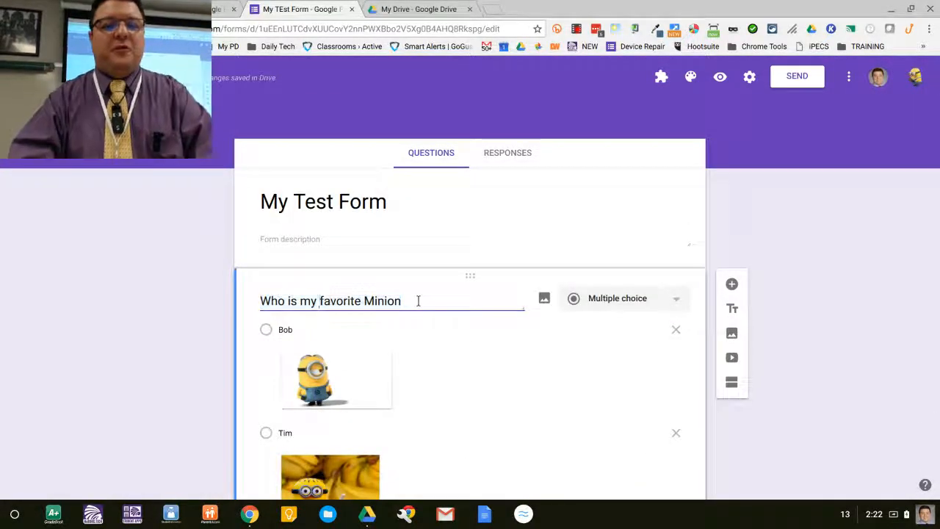
left_click(293, 330)
key("BackSpace")
key("BackSpace")
key("BackSpace")
type("Minion 1")
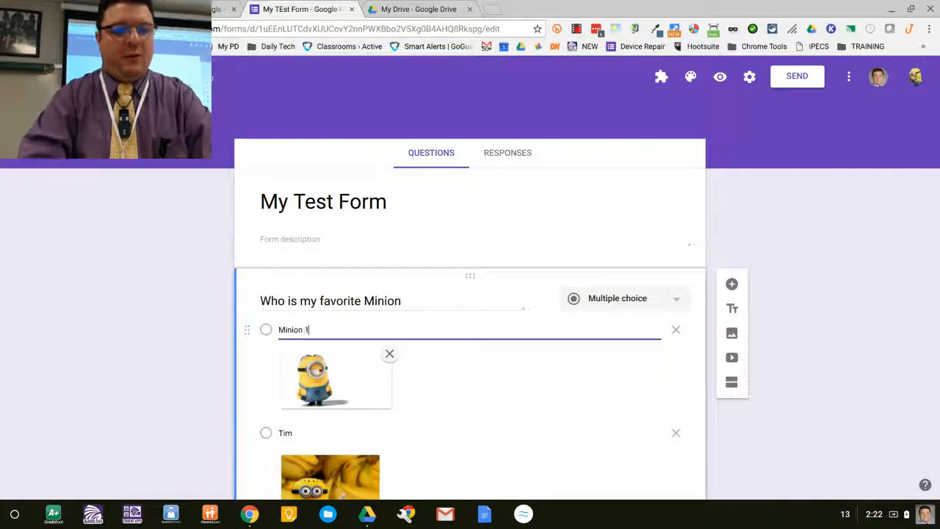
left_click(297, 433)
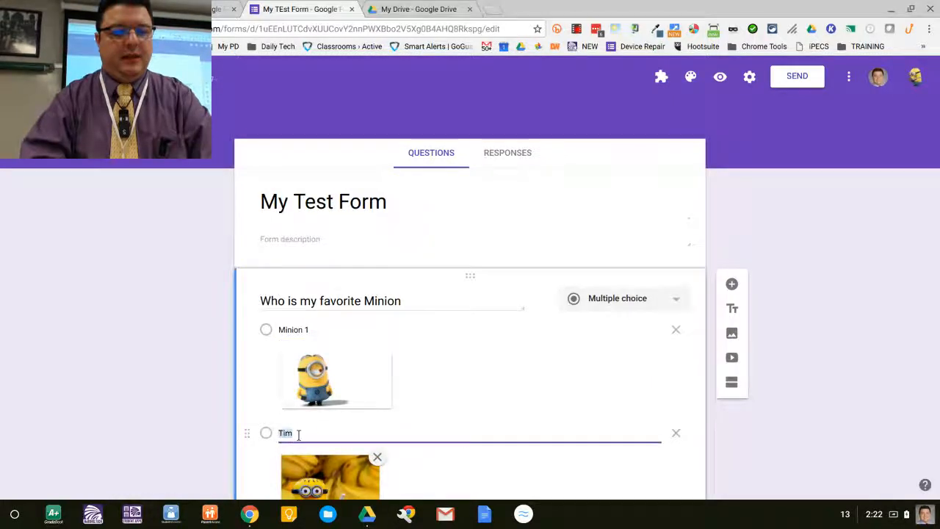
key("BackSpace")
key("BackSpace")
key("BackSpace")
type("Minion 2")
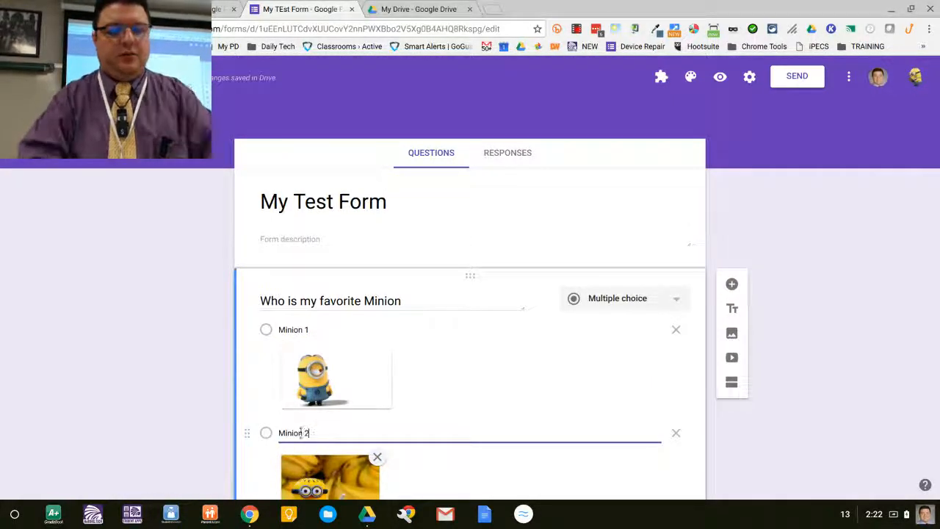
Change the question title to 'Who is BOB'
left_click(345, 302)
key("Right")
key("ctrl+shift+Left")
key("ctrl+shift+Left")
key("ctrl+shift+Left")
key("ctrl+shift+Left")
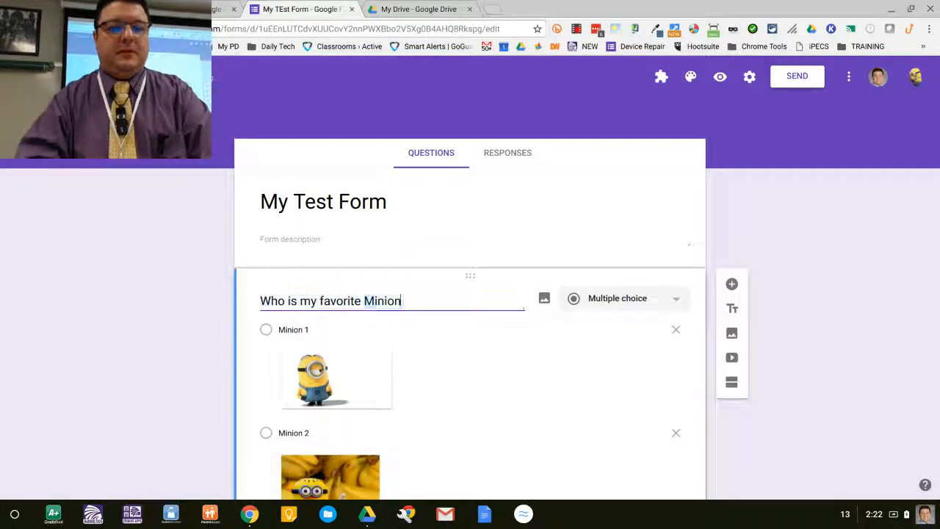
key("ctrl+shift+Left")
key("ctrl+shift+Left")
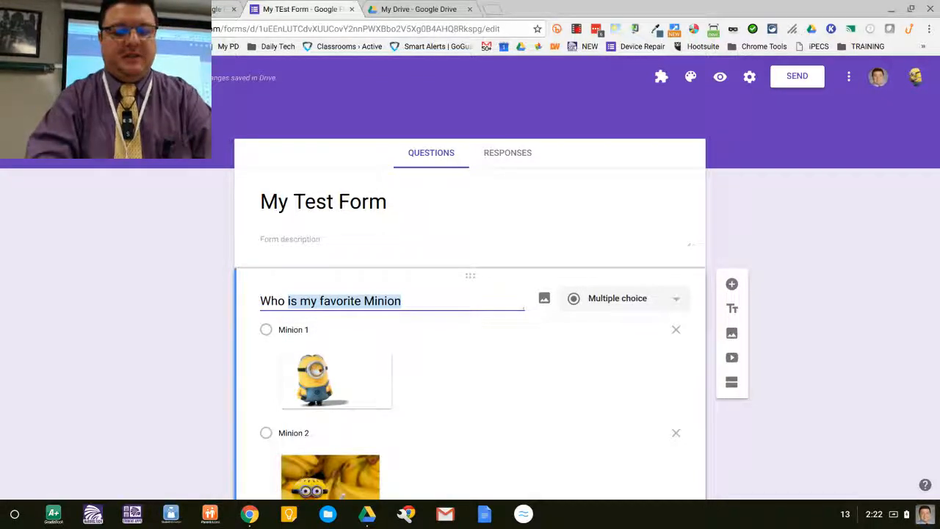
type("is BOB")
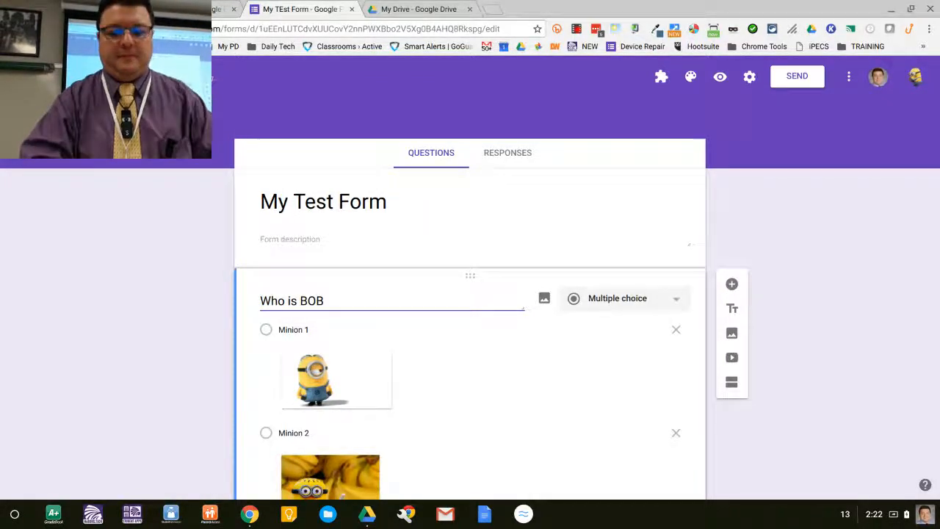
left_click(204, 327)
scroll(204, 328, "down", 3)
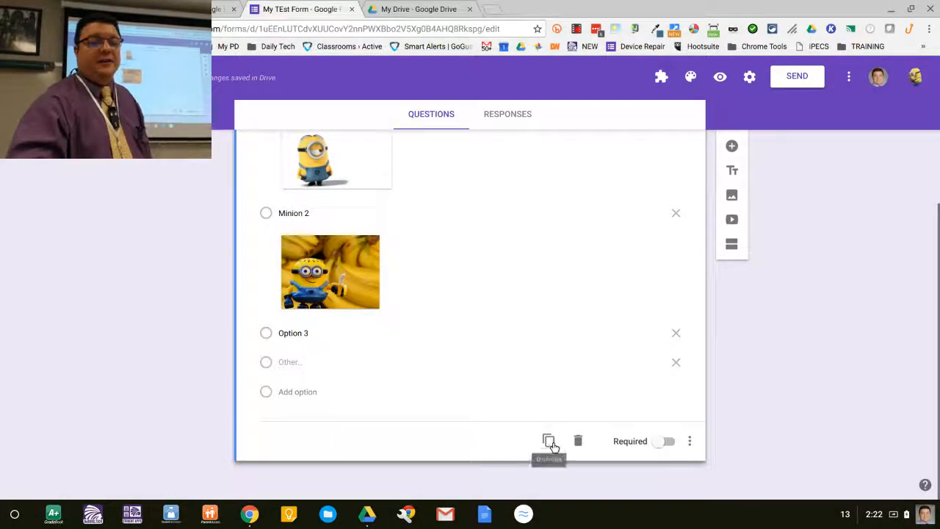
Duplicate the question, retitle the copy 'Who is TIM?', and preview the form
left_click(548, 441)
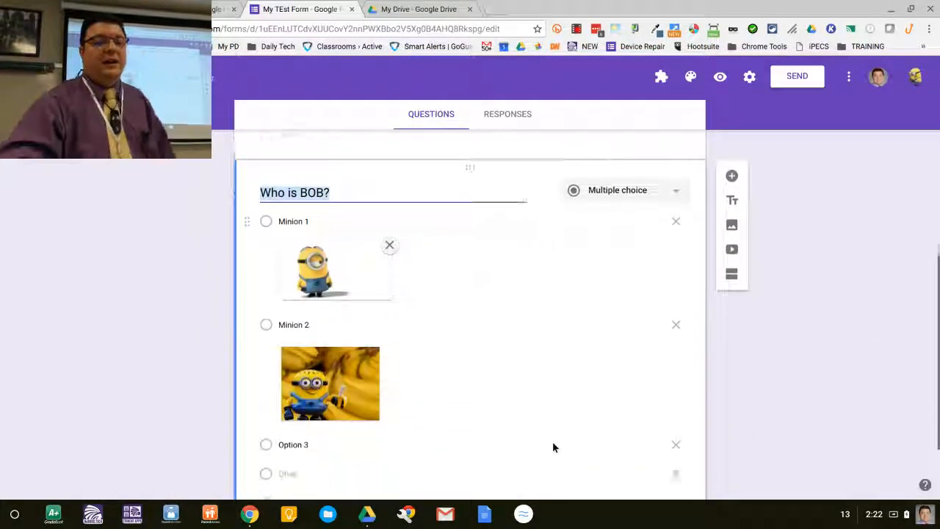
double_click(307, 186)
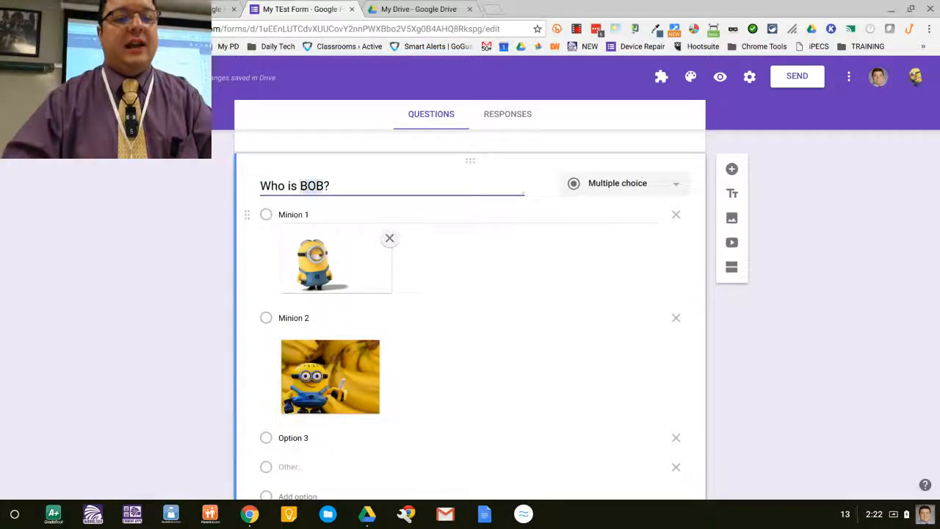
type("TIM")
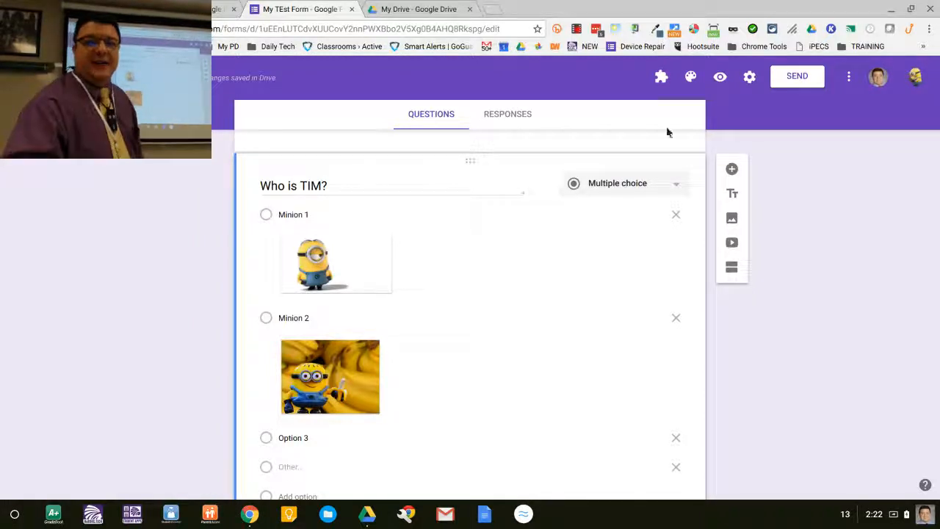
left_click(720, 76)
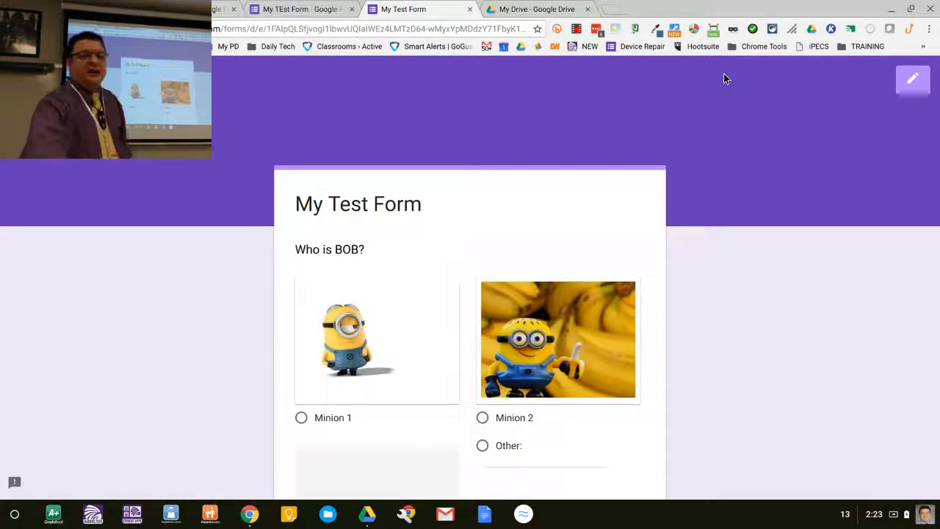
Scroll through both minion questions in the preview, then close the preview
scroll(723, 74, "down", 7)
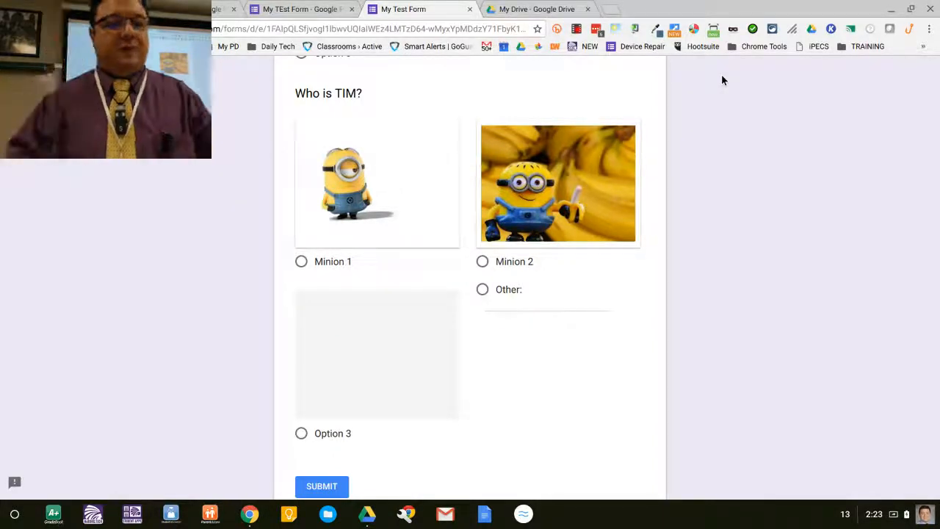
left_click(470, 9)
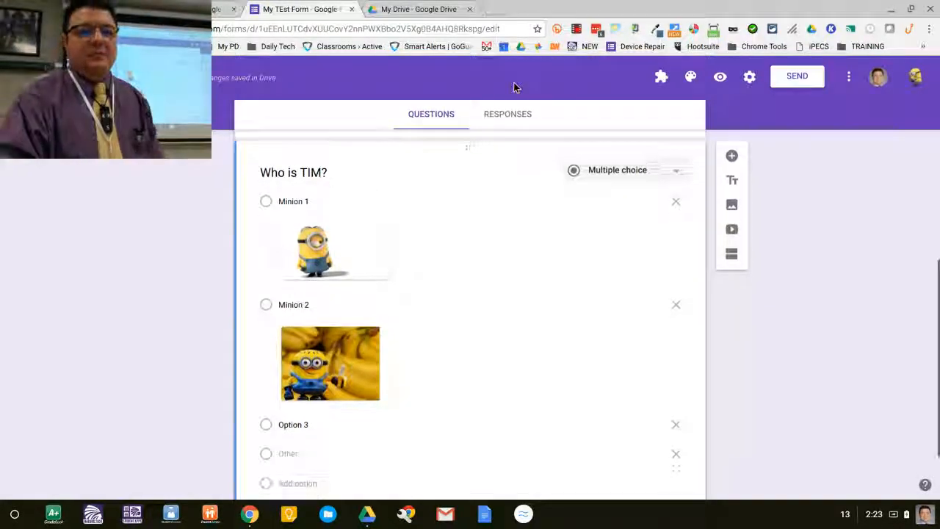
Mark the Who is TIM? question as required and preview the form
left_click(351, 208)
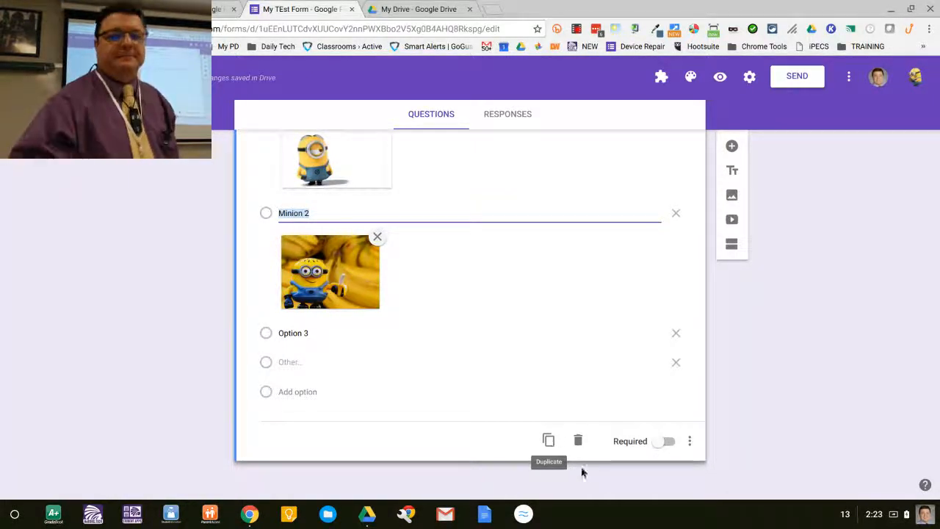
left_click(667, 443)
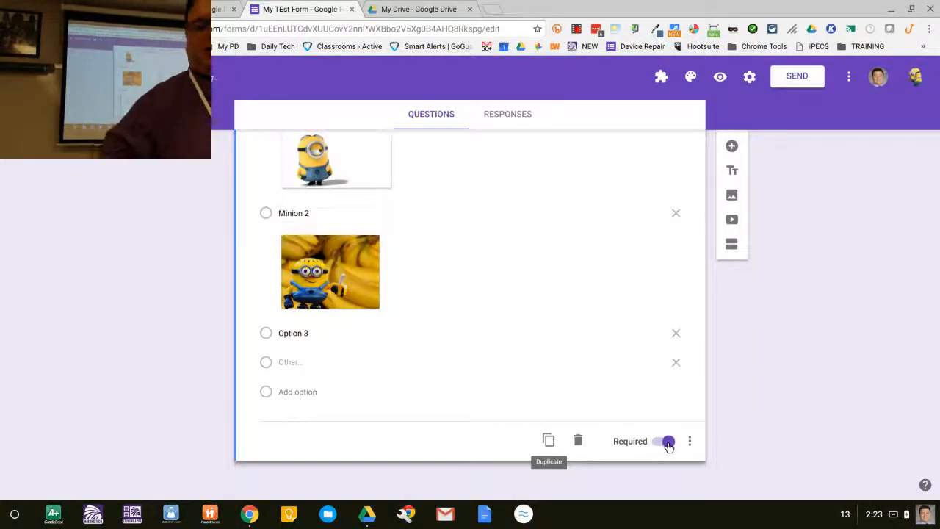
left_click(721, 79)
Submit the preview unanswered to check the Who is TIM? required warning, then close it
scroll(718, 83, "down", 3)
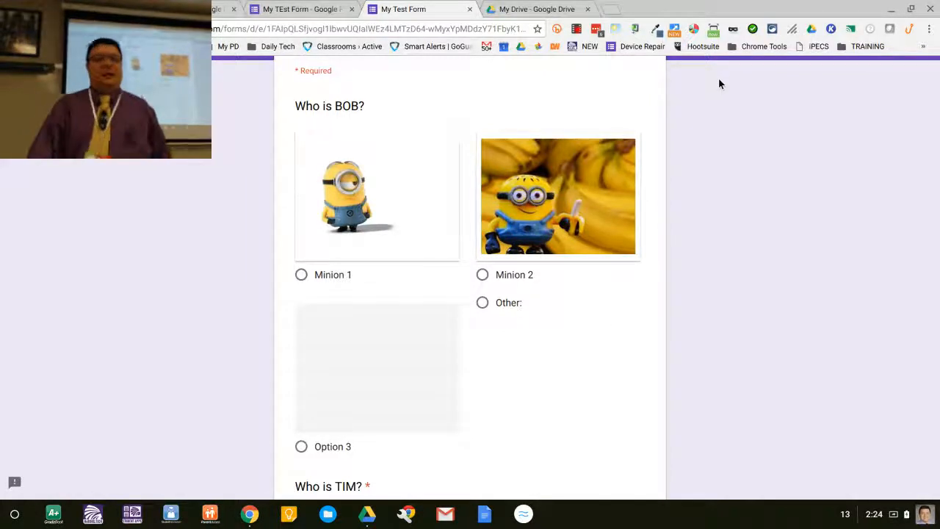
scroll(719, 80, "down", 5)
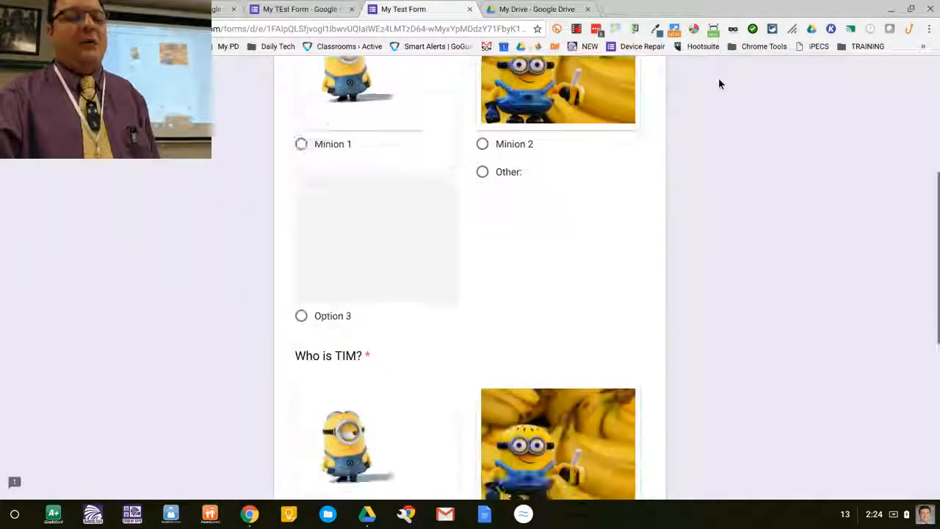
scroll(719, 80, "down", 1)
scroll(719, 80, "up", 1)
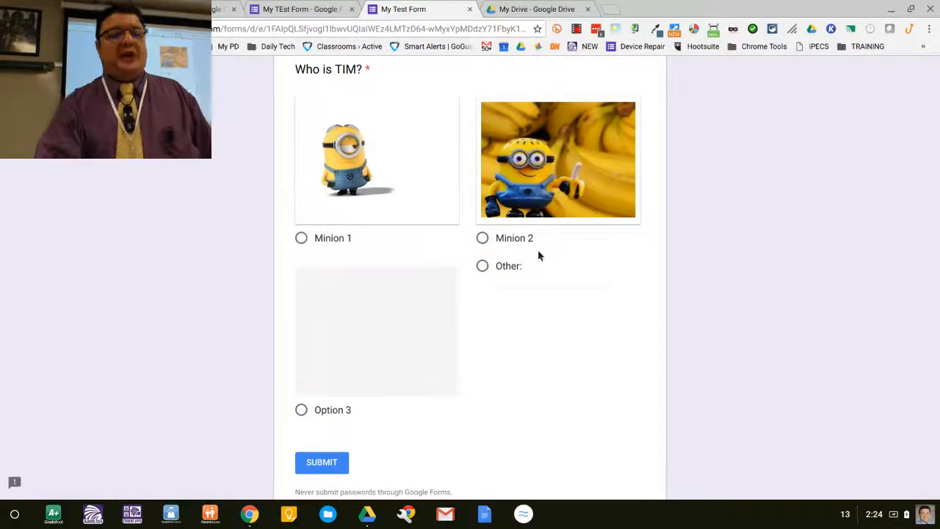
left_click(329, 465)
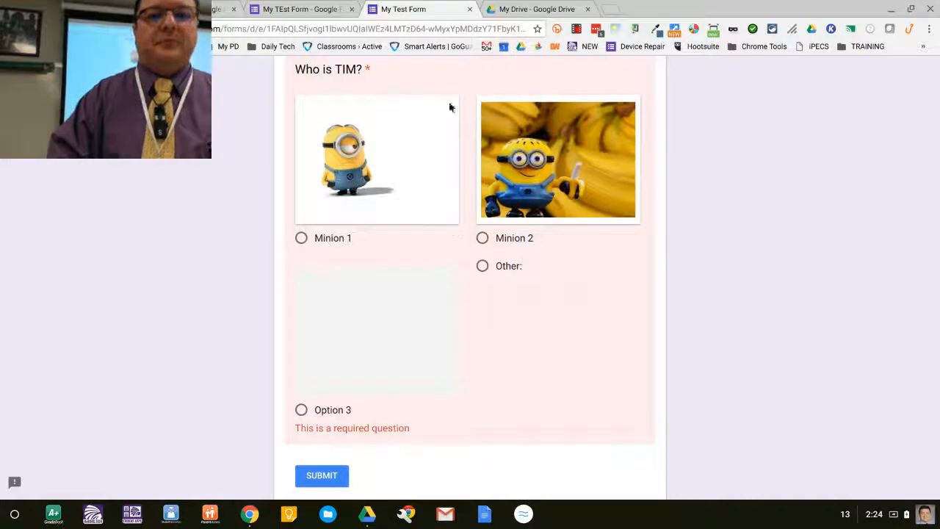
left_click(469, 9)
scroll(590, 252, "up", 5)
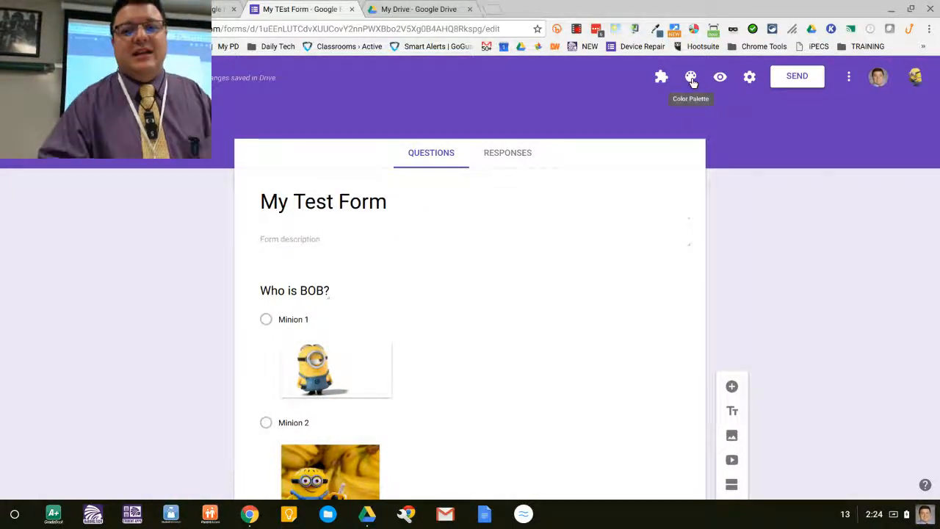
Switch the form theme colour from purple to orange and preview the result
left_click(691, 80)
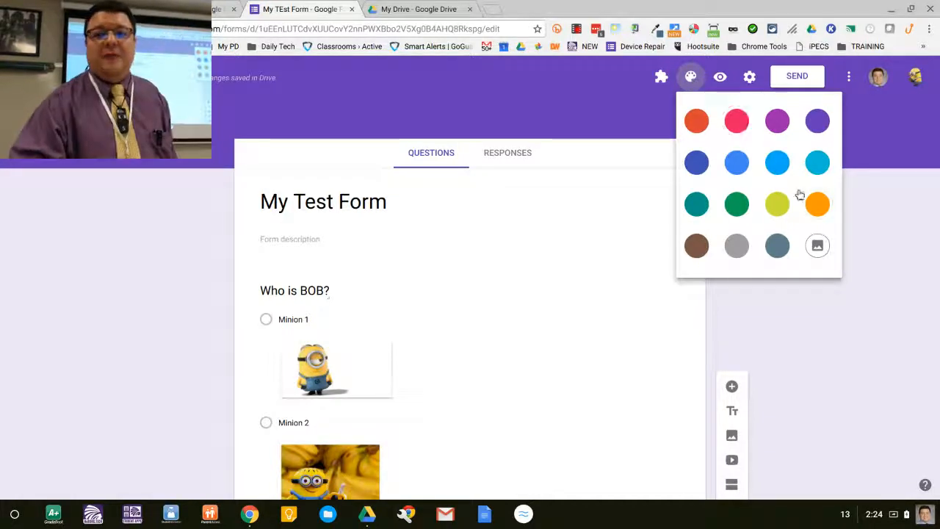
left_click(817, 206)
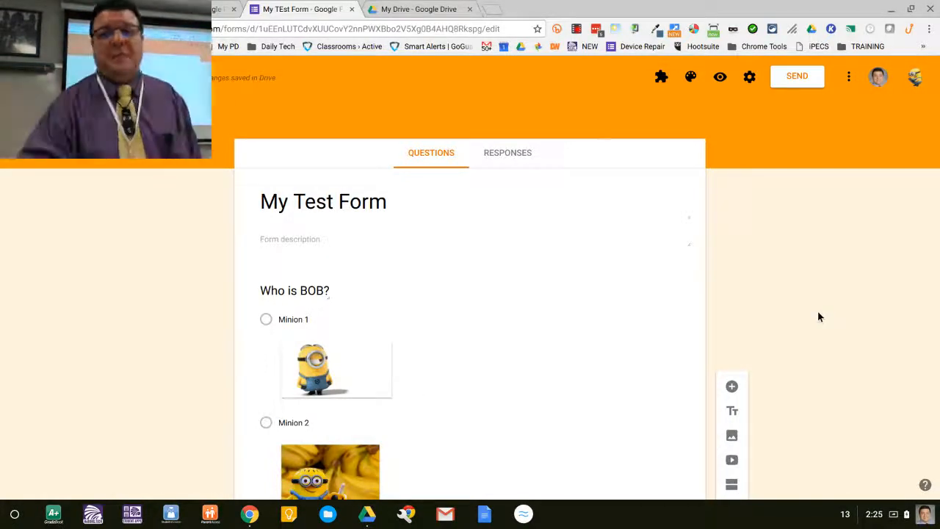
left_click(720, 77)
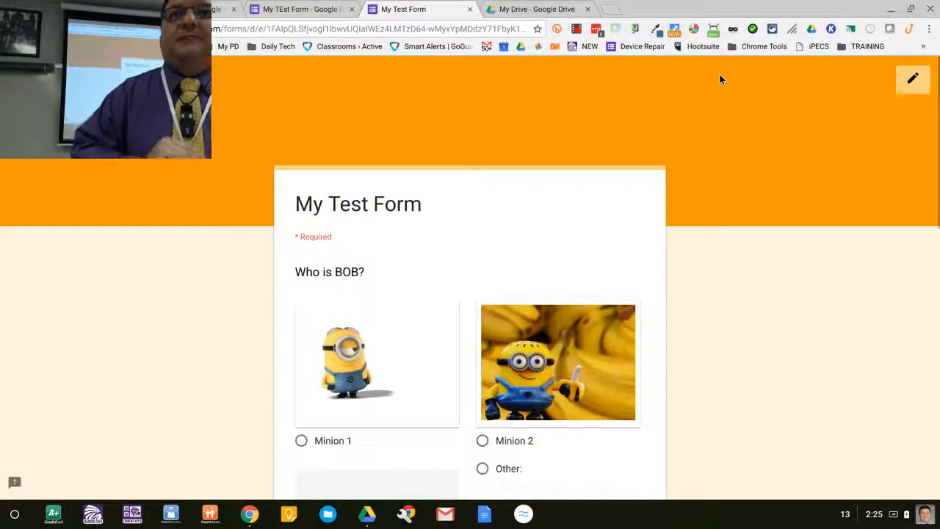
Close the orange-themed form preview
left_click(470, 9)
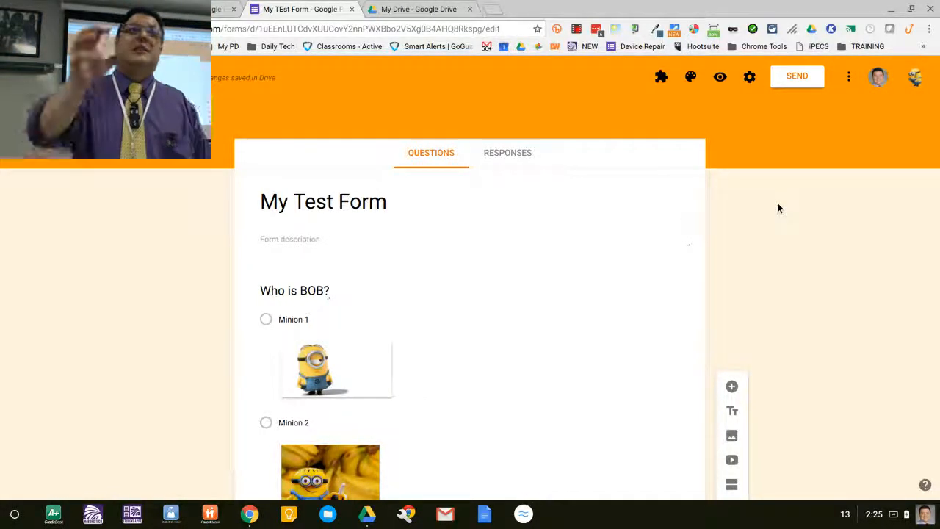
Submit a test response answering Minion 2 for Who is BOB? and Minion 1 for Who is TIM?
left_click(719, 82)
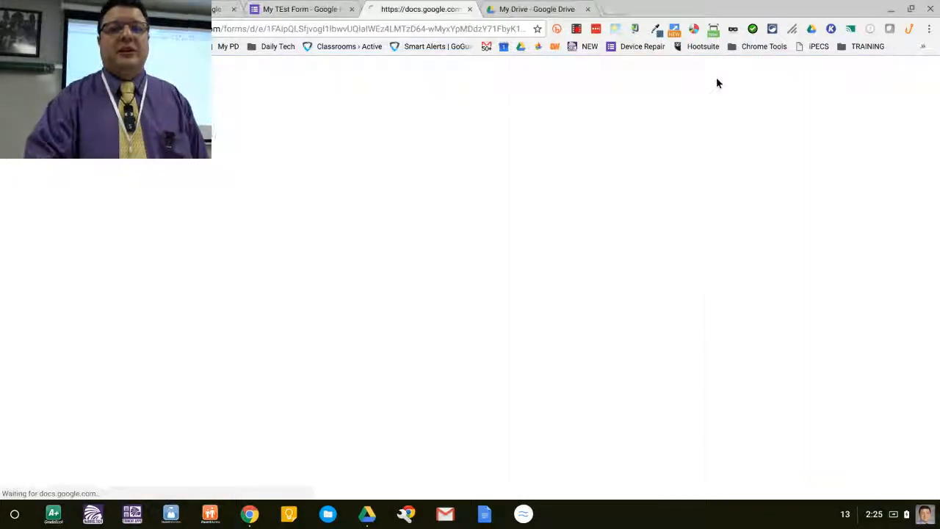
scroll(717, 83, "down", 3)
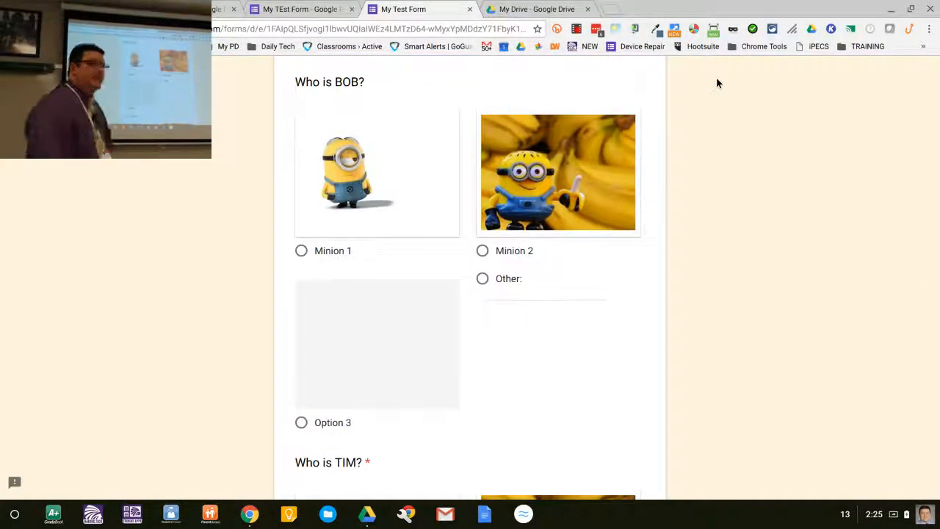
left_click(513, 253)
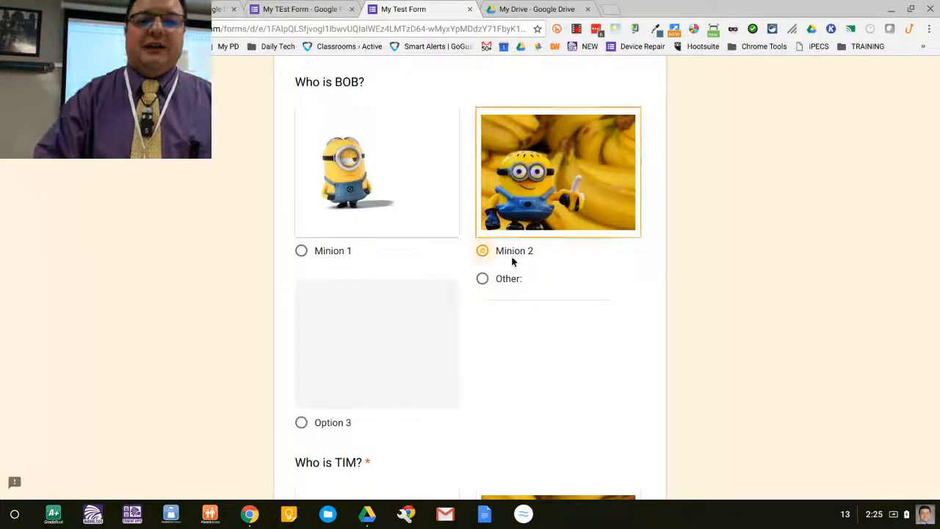
scroll(438, 307, "down", 3)
left_click(342, 406)
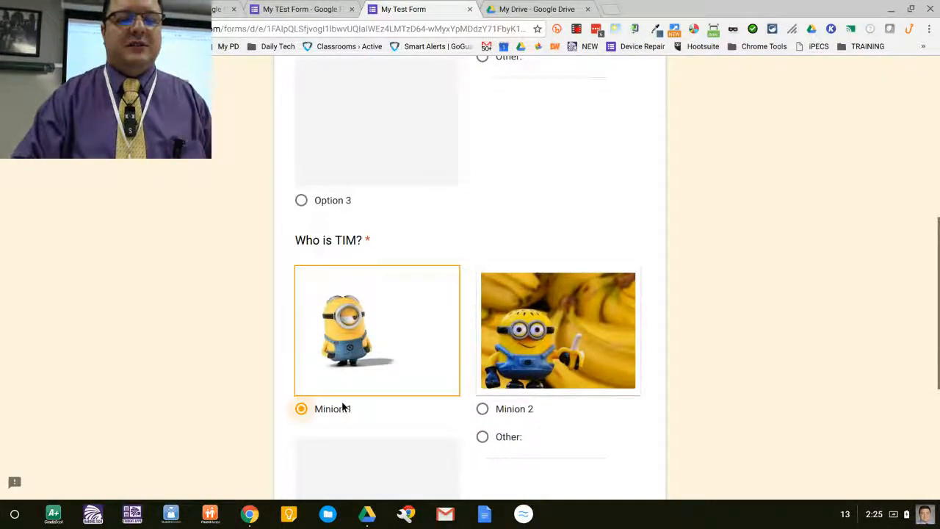
scroll(342, 406, "down", 4)
left_click(327, 355)
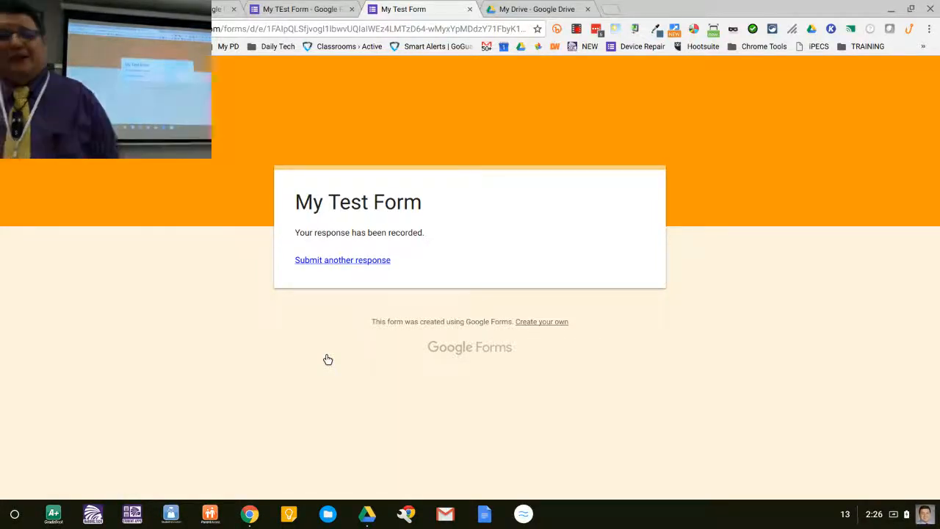
left_click(470, 10)
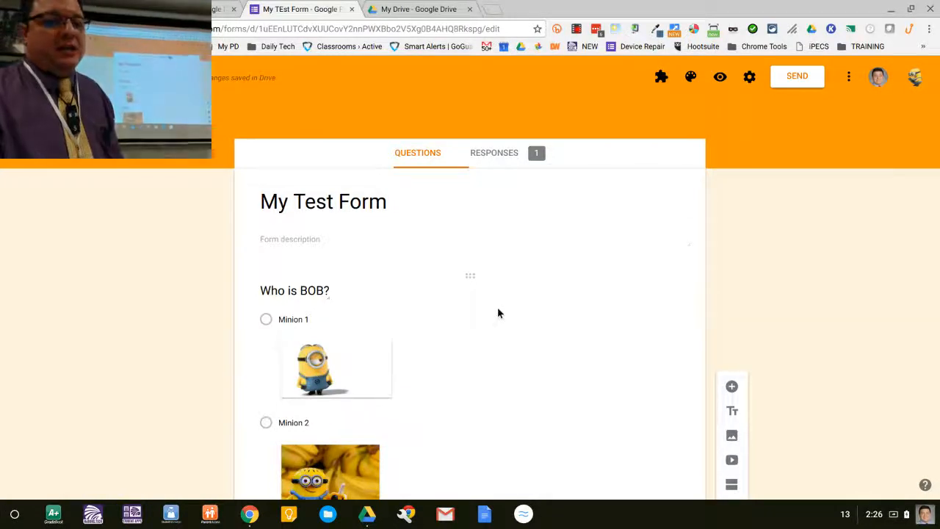
Add a second, untitled section below the Who is TIM? question
scroll(497, 308, "down", 1)
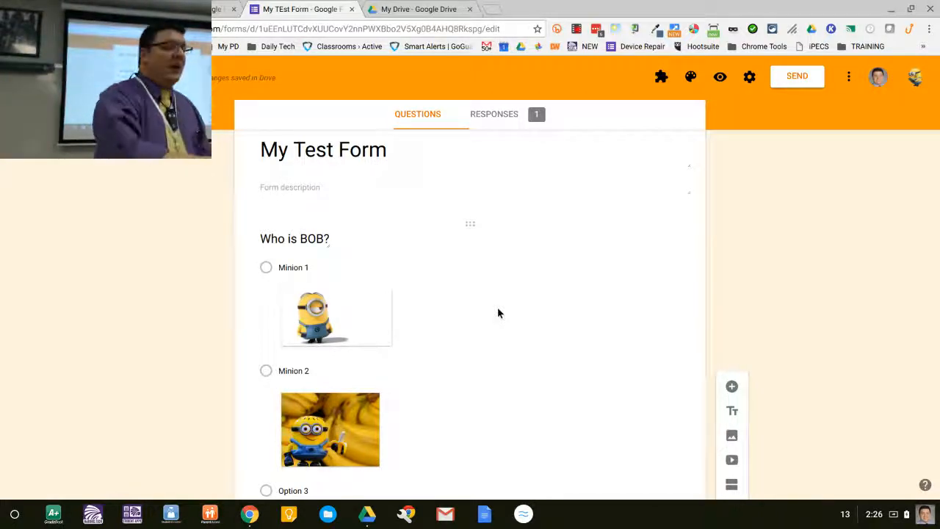
scroll(498, 309, "down", 2)
scroll(497, 308, "up", 2)
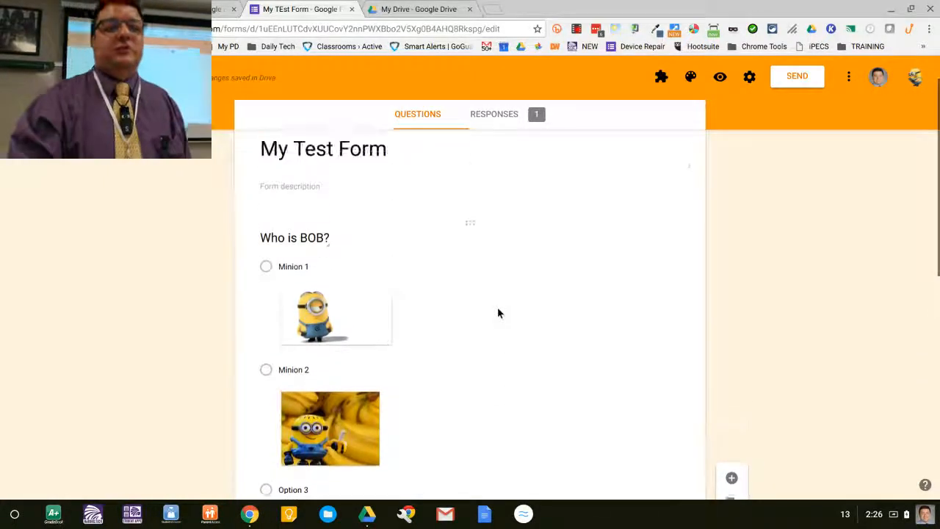
scroll(498, 314, "down", 2)
scroll(712, 337, "up", 1)
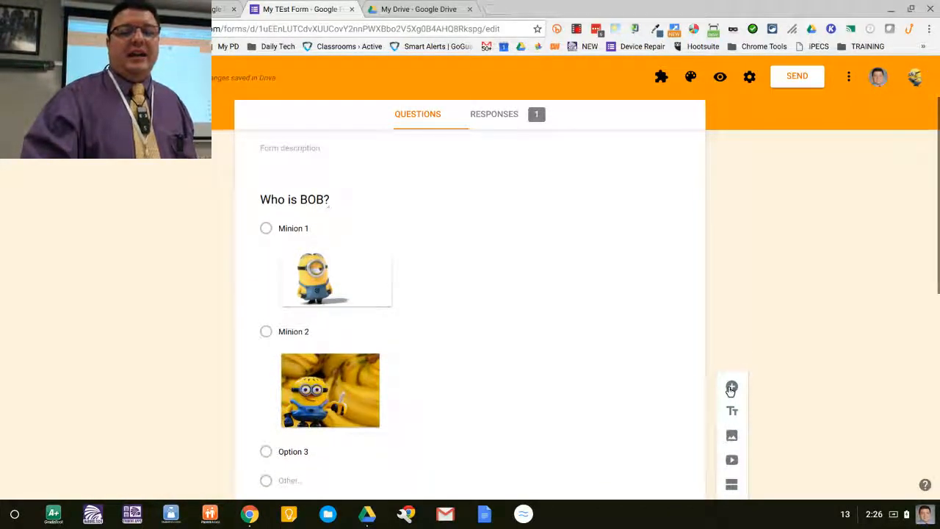
scroll(731, 389, "down", 2)
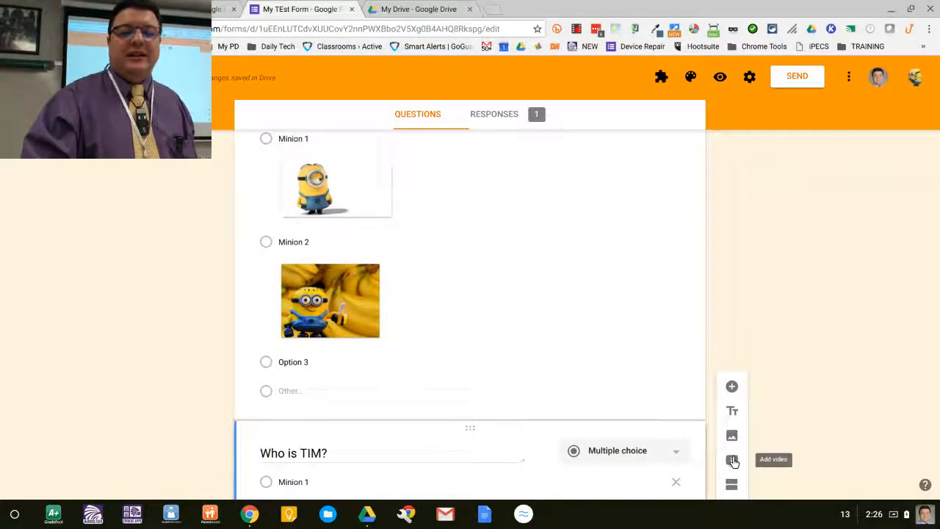
scroll(735, 462, "down", 2)
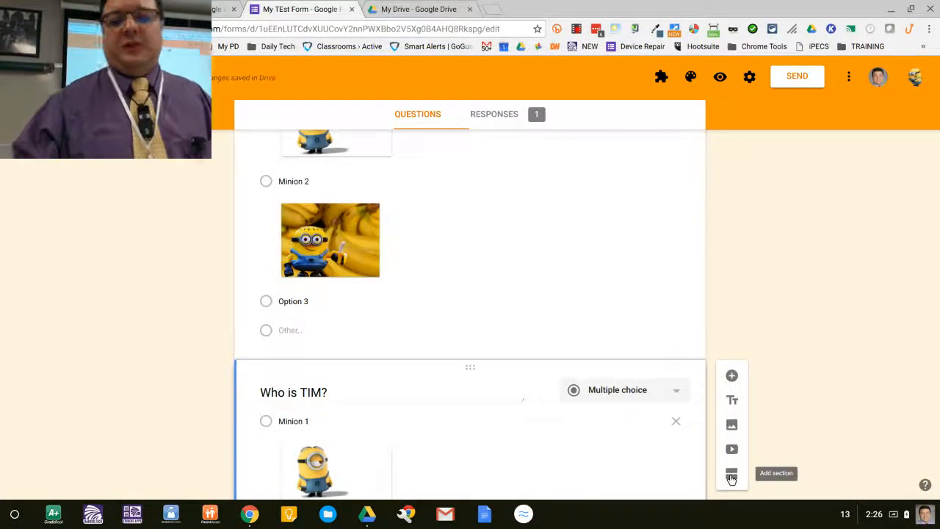
left_click(732, 476)
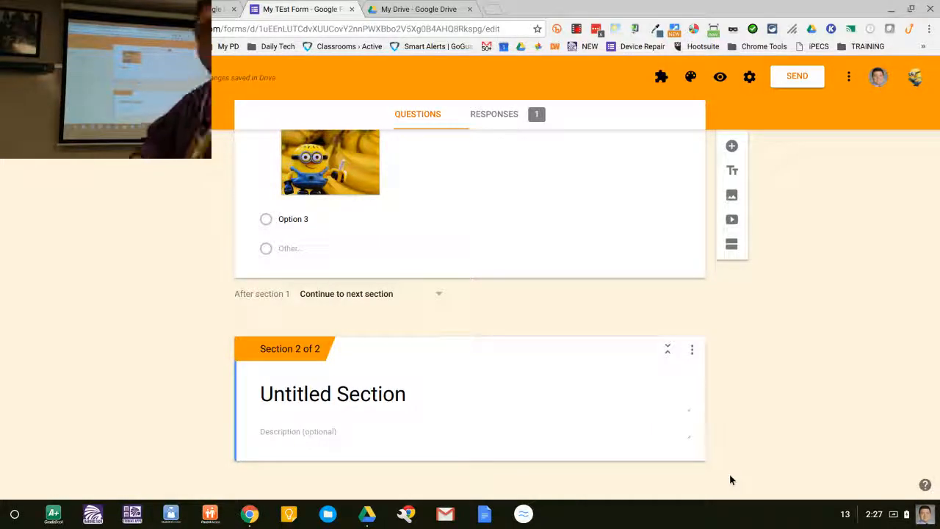
Delete the leftover Option 3 choice from both minion questions
scroll(731, 480, "up", 2)
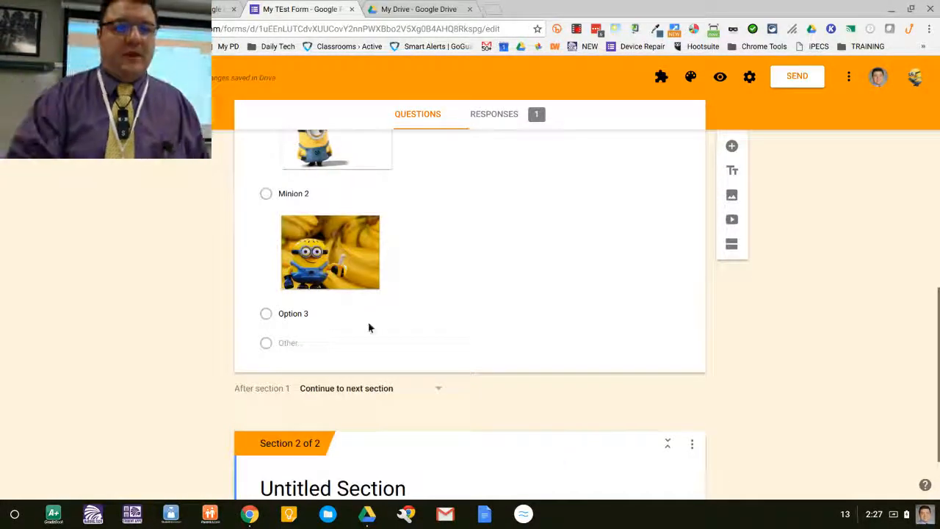
left_click(306, 314)
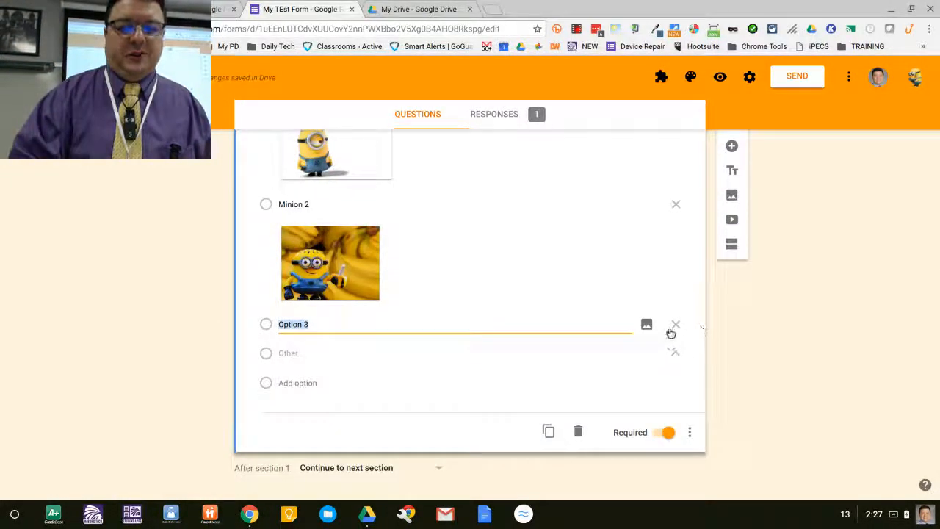
left_click(673, 328)
scroll(671, 324, "up", 5)
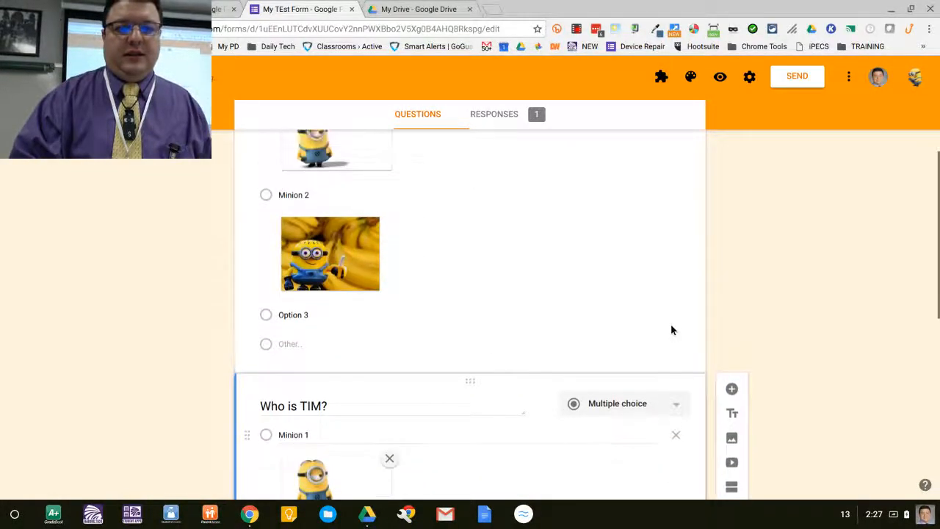
left_click(335, 314)
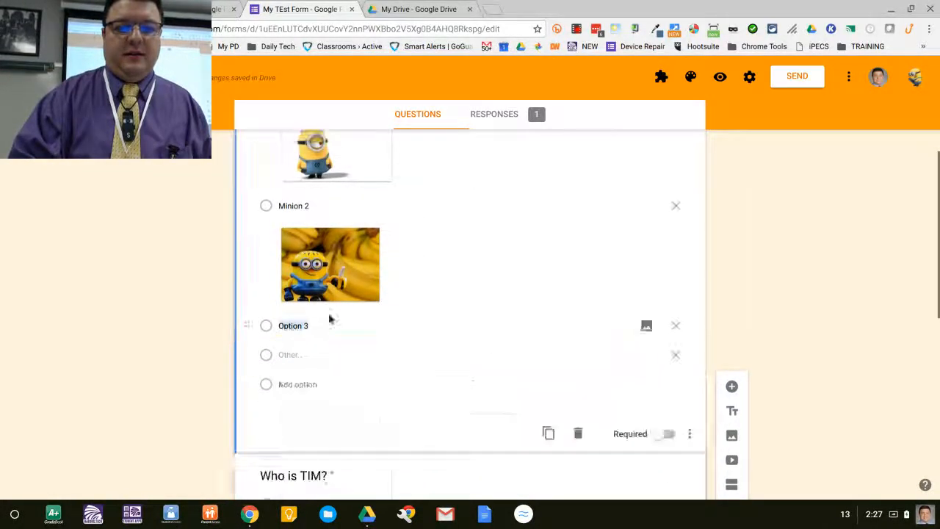
left_click(680, 329)
Drag the Who is TIM? question down into Section 2
scroll(792, 355, "down", 6)
scroll(793, 356, "up", 3)
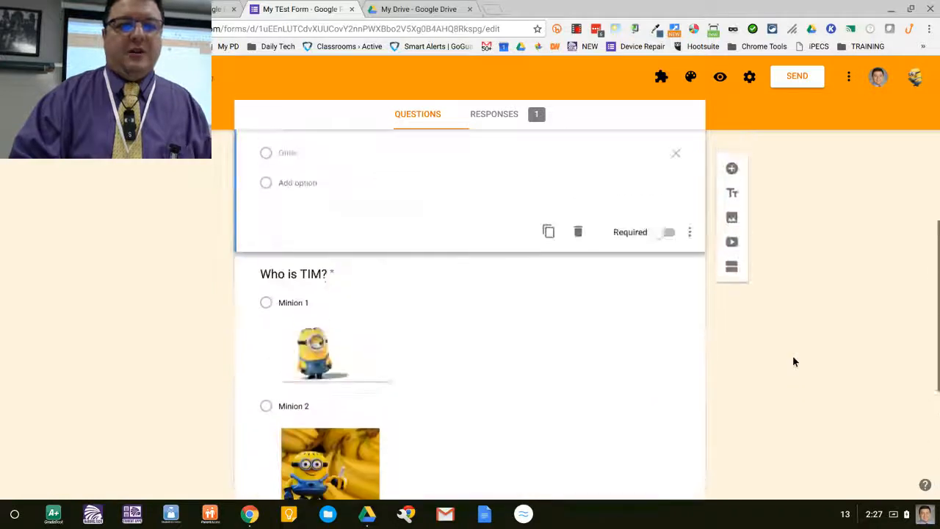
left_click(380, 286)
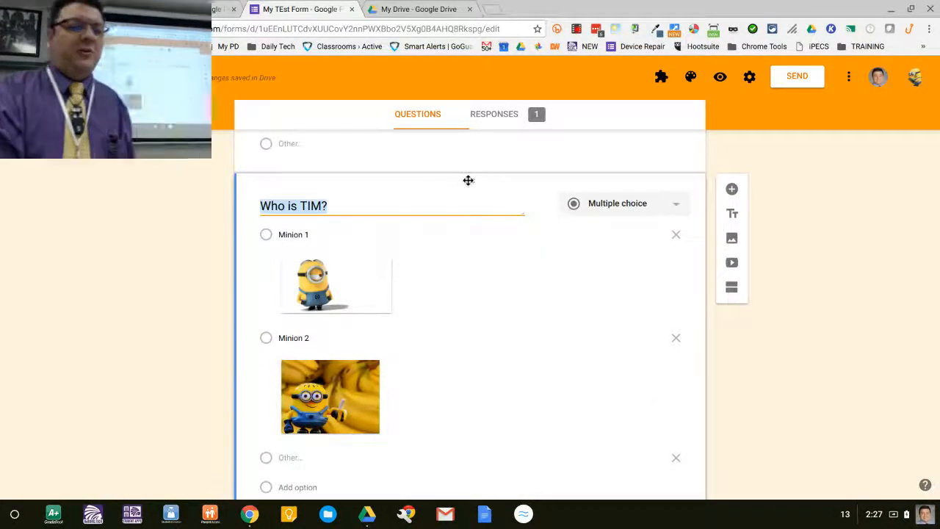
left_click_drag(468, 180, 510, 420)
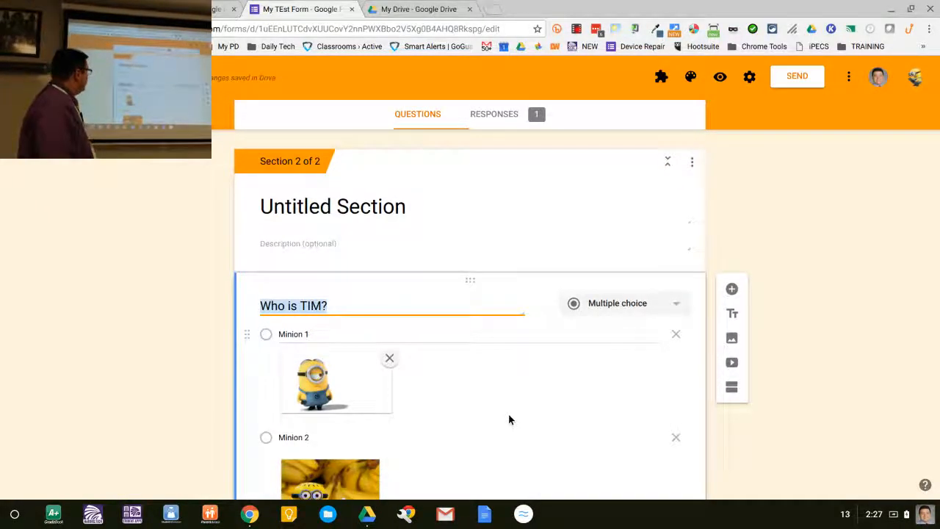
left_click(360, 209)
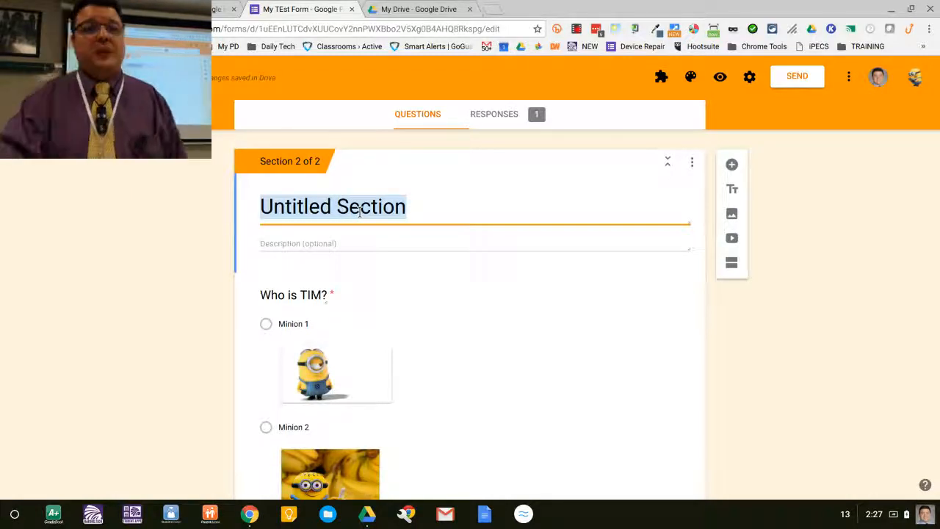
scroll(591, 228, "up", 5)
left_click(589, 235)
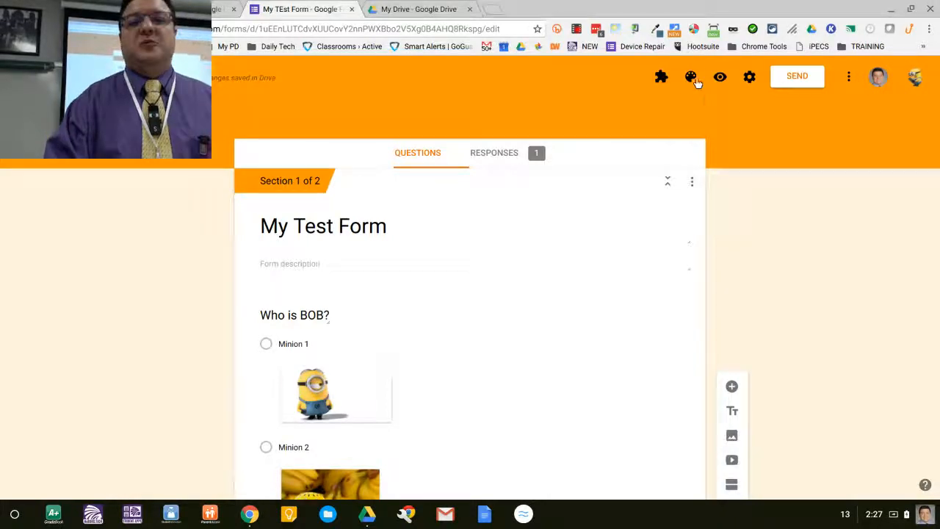
left_click(721, 76)
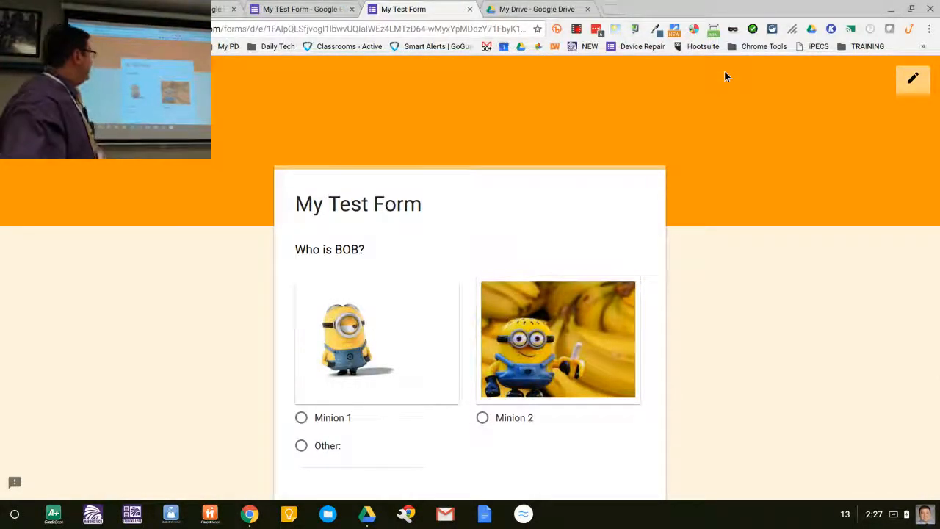
scroll(733, 82, "down", 2)
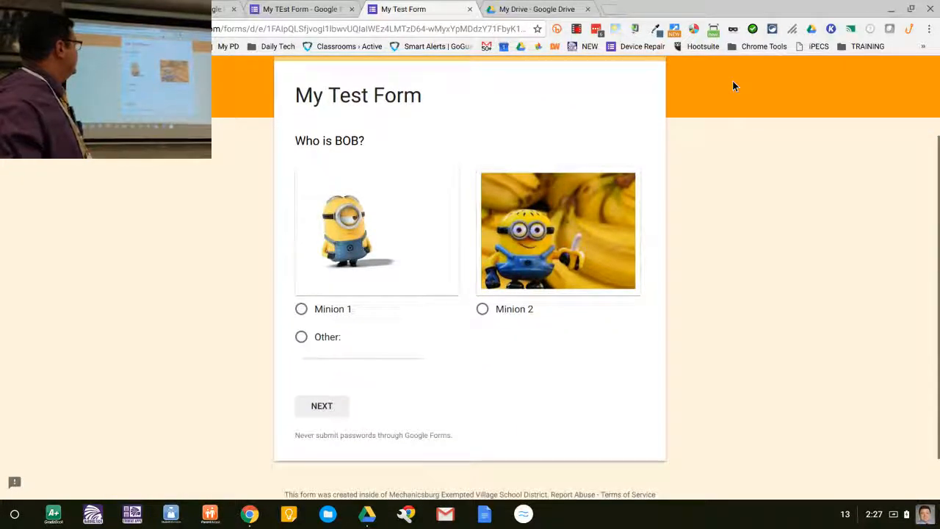
scroll(732, 86, "down", 1)
scroll(732, 86, "up", 3)
scroll(732, 86, "down", 2)
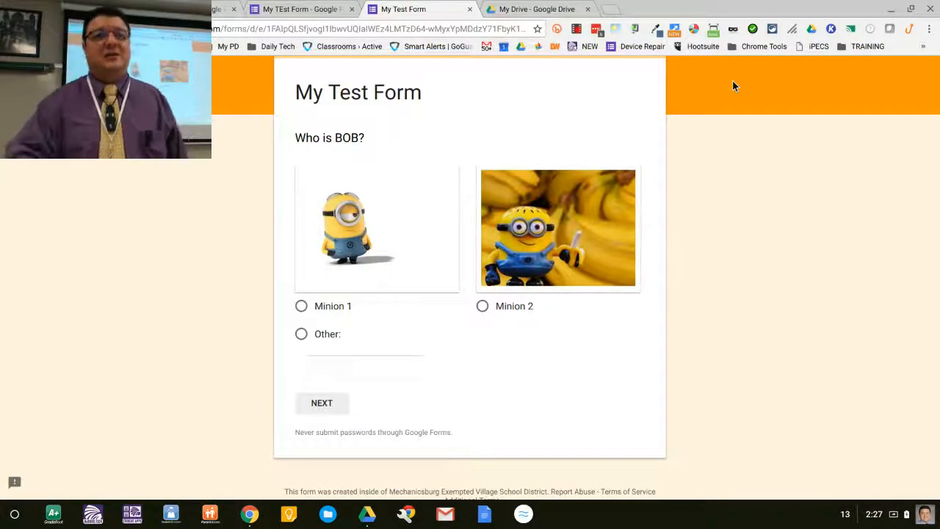
scroll(733, 86, "up", 1)
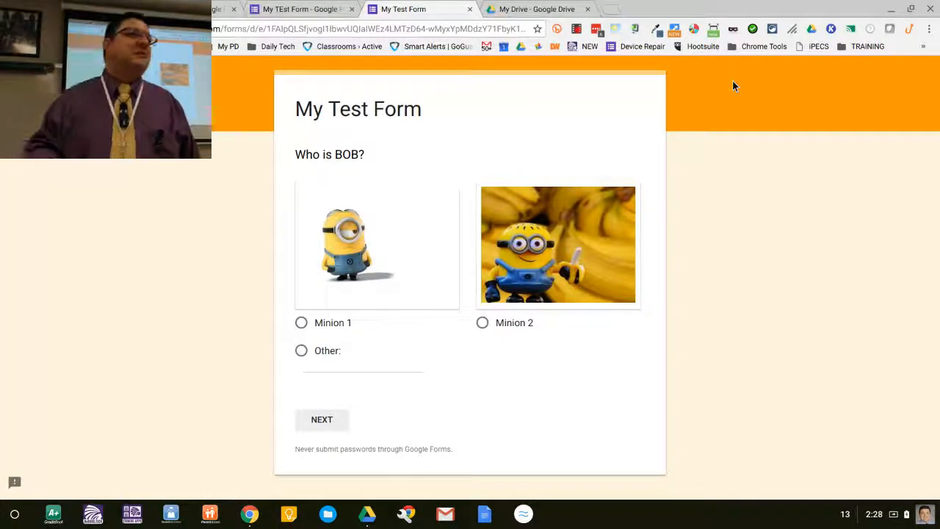
left_click(336, 423)
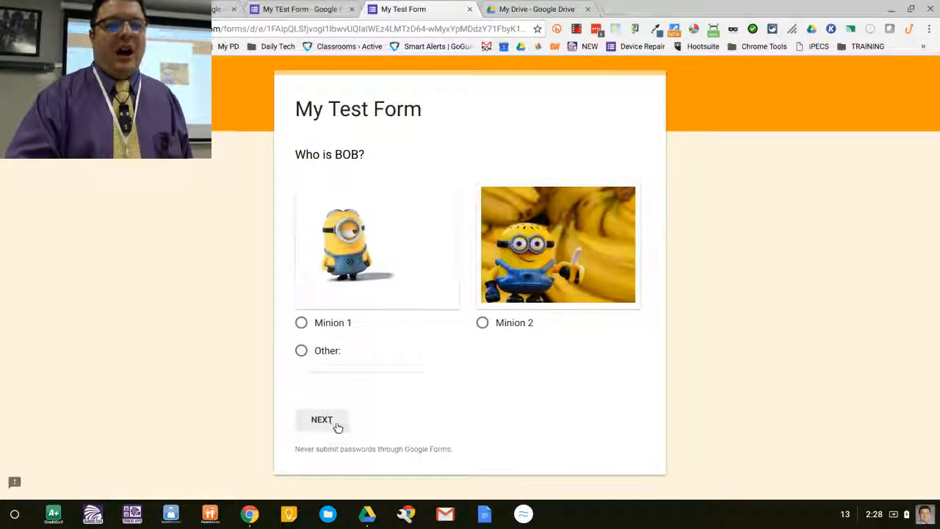
scroll(336, 425, "down", 3)
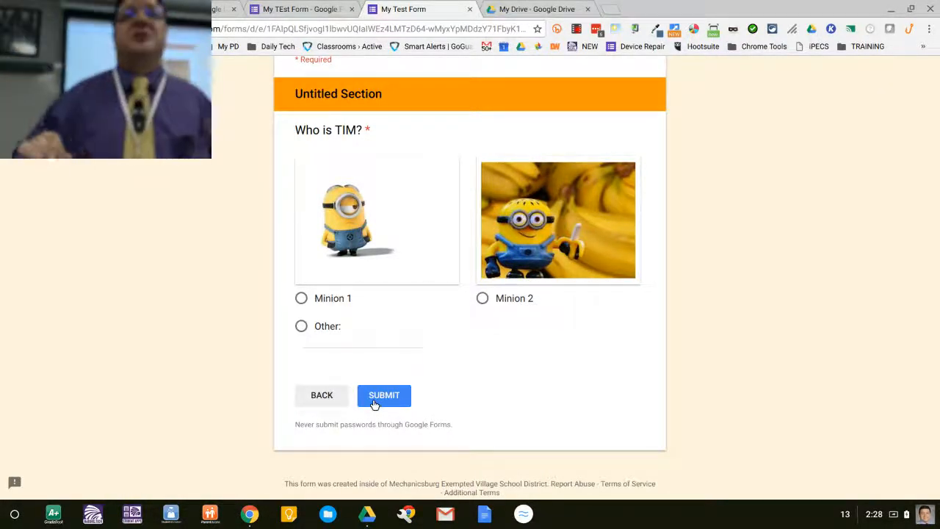
left_click(374, 400)
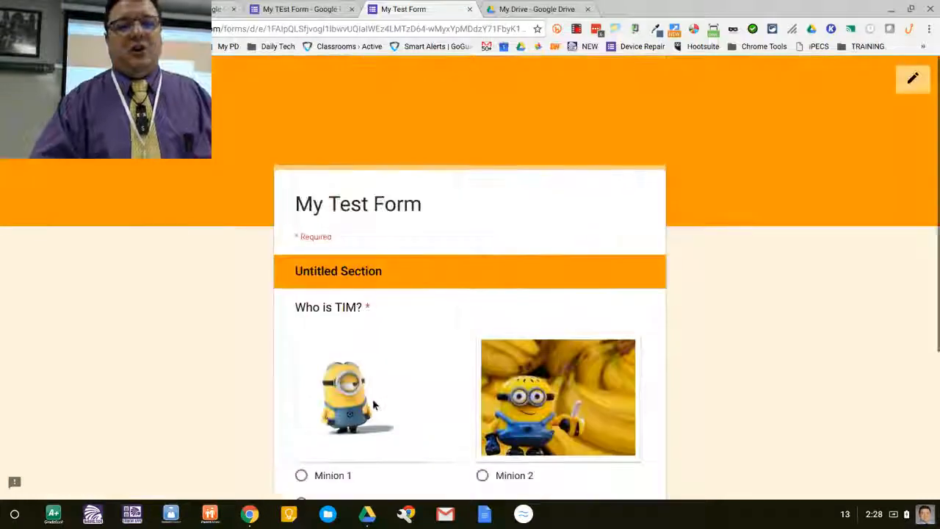
left_click(470, 9)
scroll(475, 256, "down", 7)
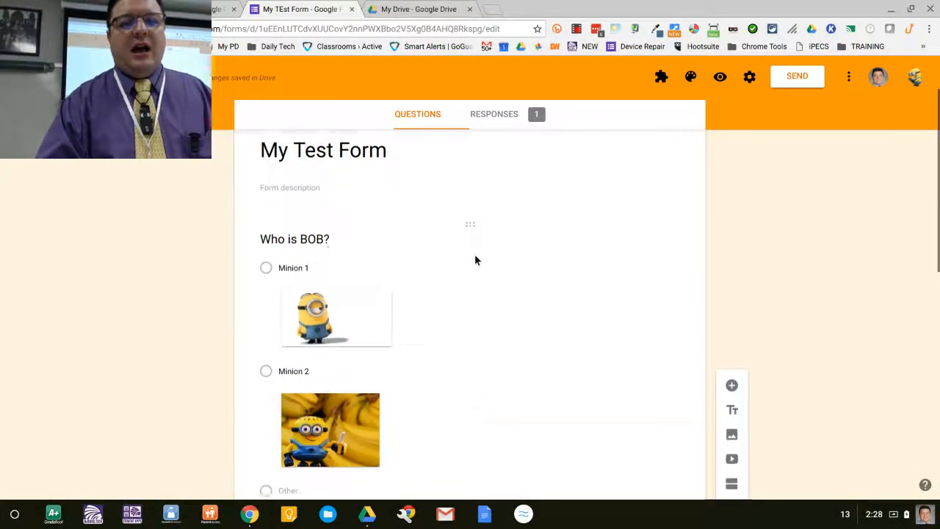
Add a blank question at the top of Section 2 and open its question-type list
scroll(474, 255, "up", 4)
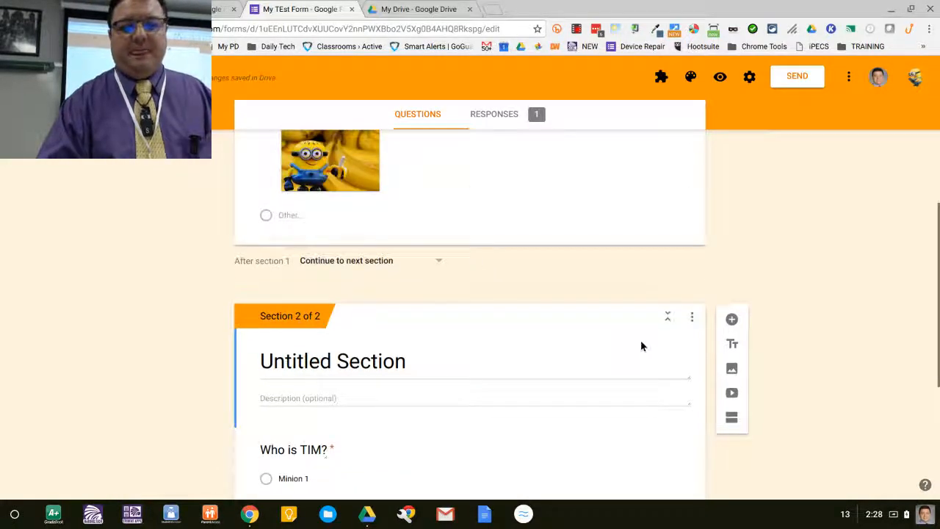
left_click(731, 318)
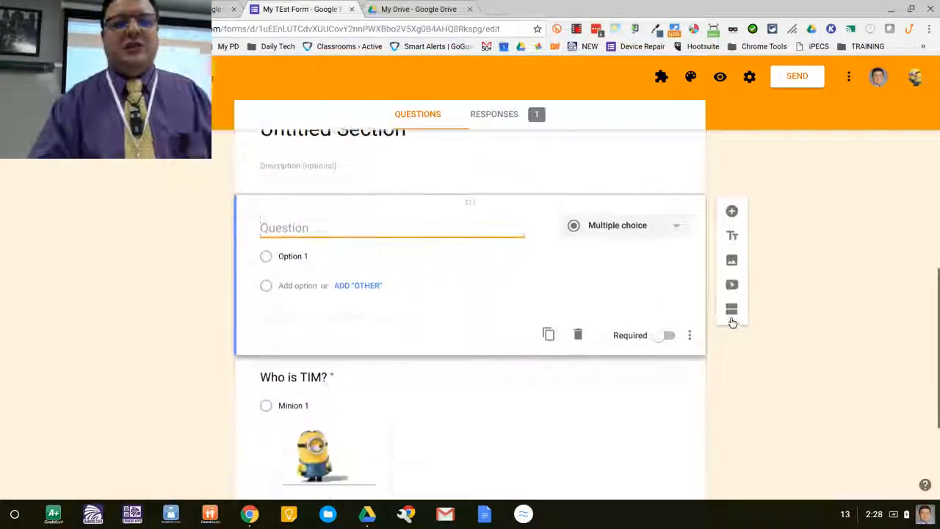
left_click(602, 227)
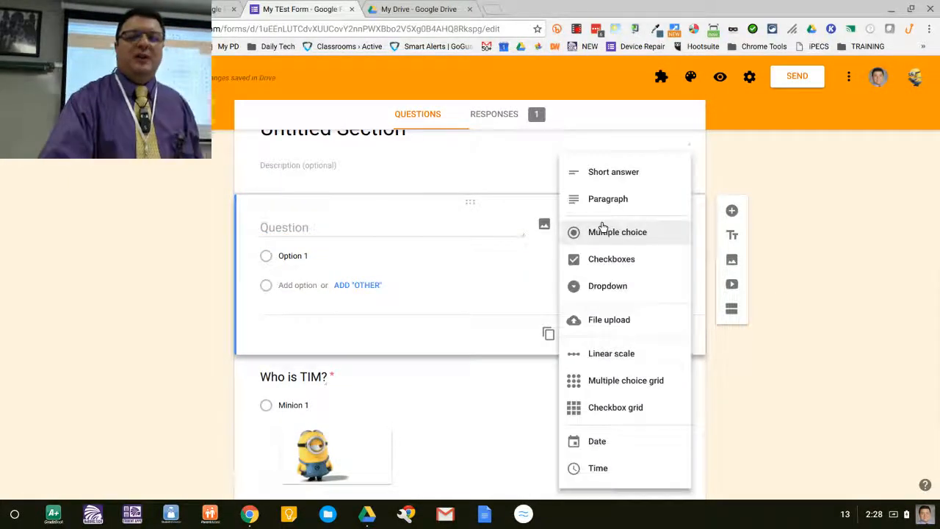
Make it a multiple choice grid titled 'This Presentation' with rows Content, Minion Jokes, Wearing Purple
left_click(670, 387)
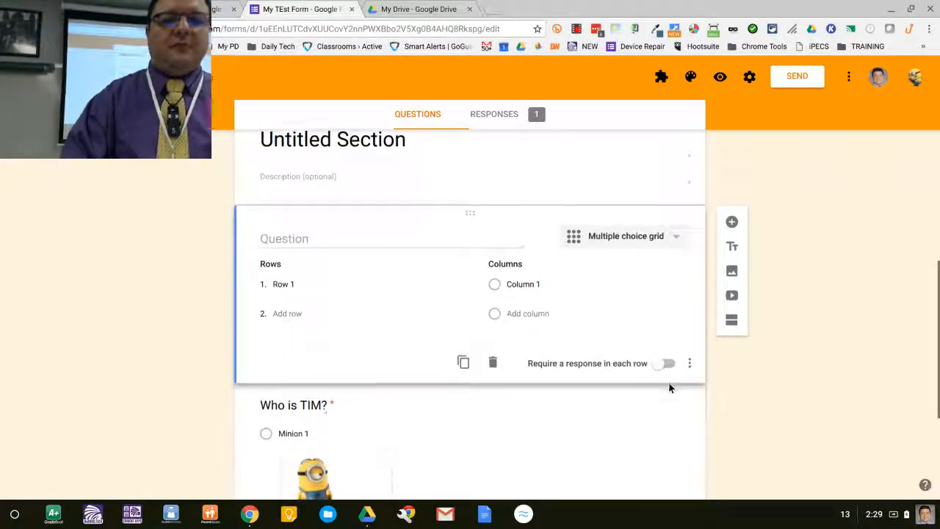
left_click(295, 240)
type("This Presentation")
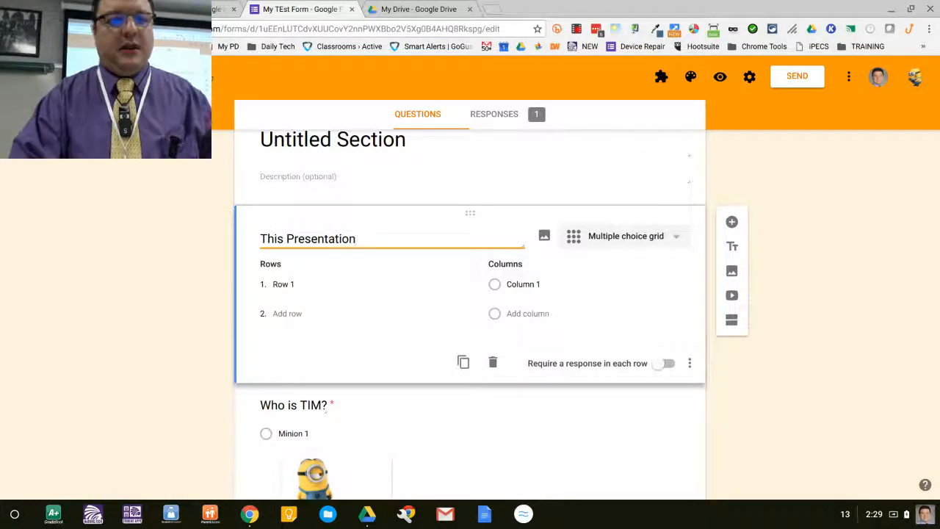
left_click(269, 289)
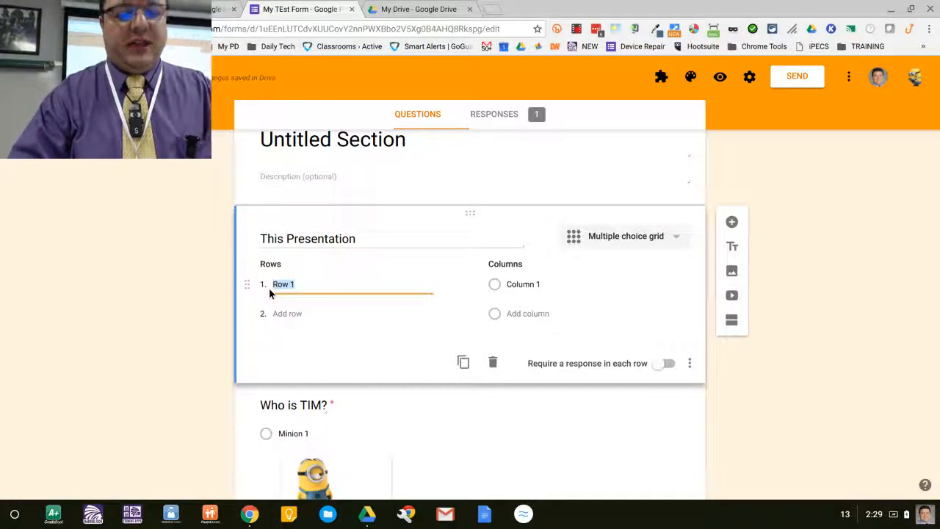
type("Con")
key("BackSpace")
key("BackSpace")
key("BackSpace")
type("Content")
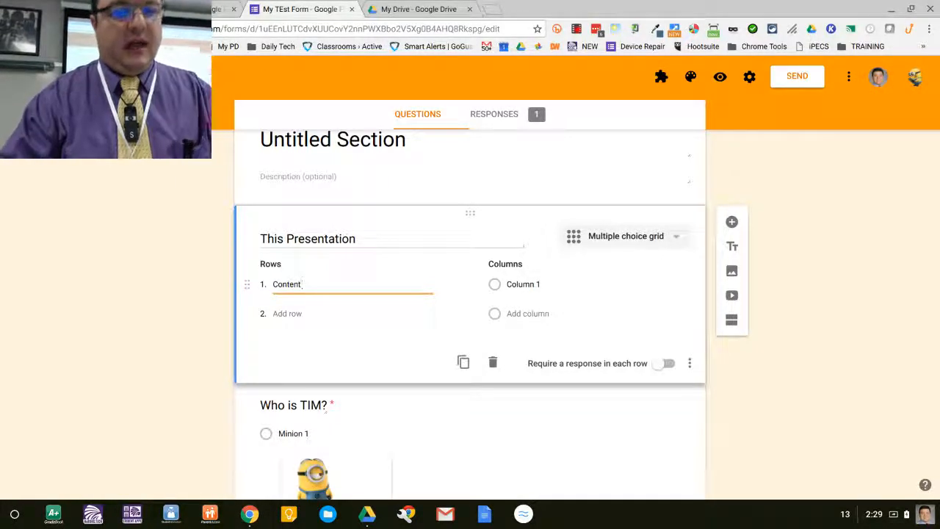
key("Return")
key("Tab")
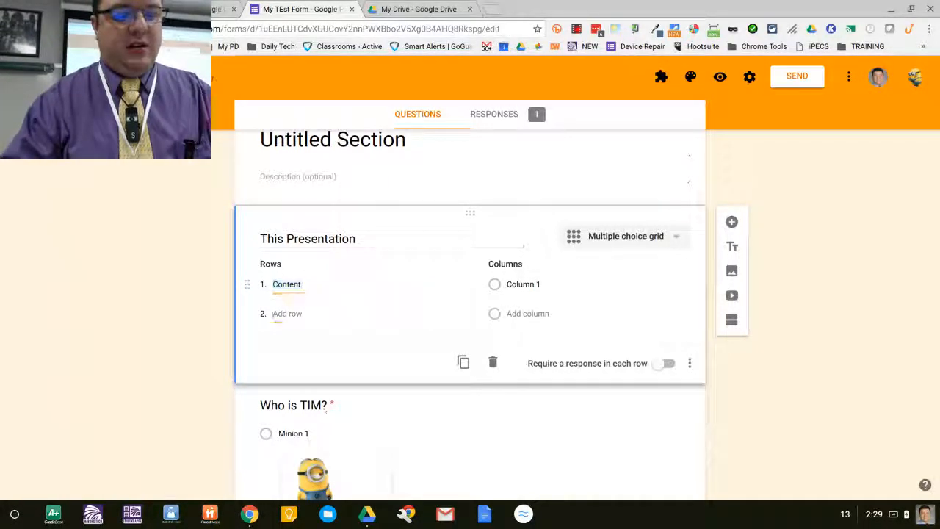
type("Min")
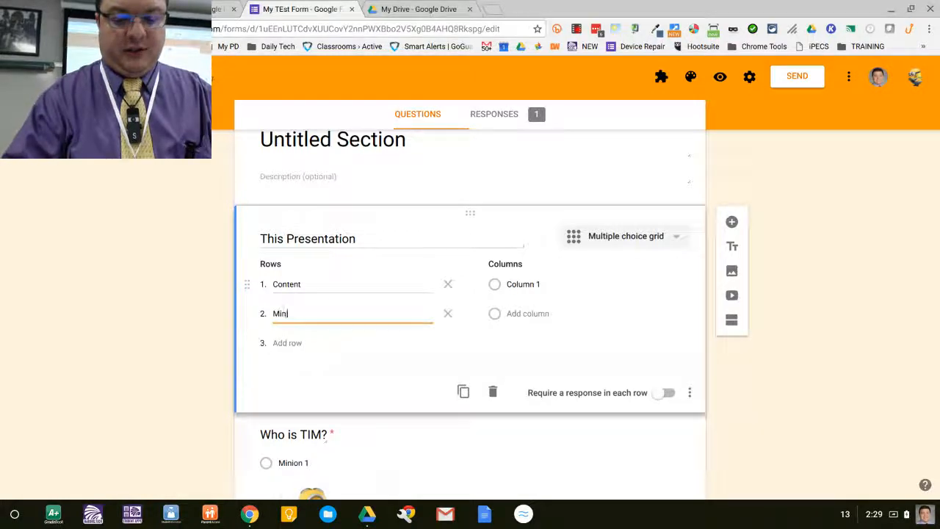
type("ion Jokes")
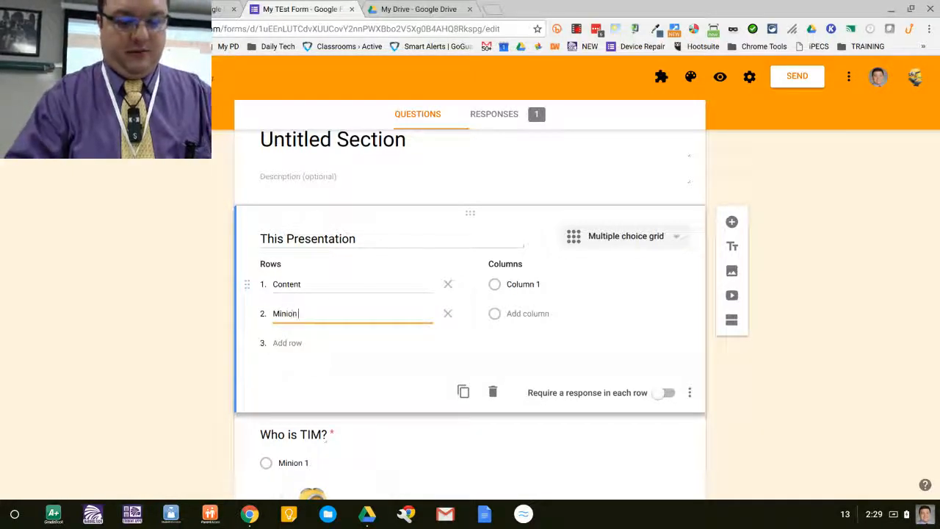
left_click(287, 342)
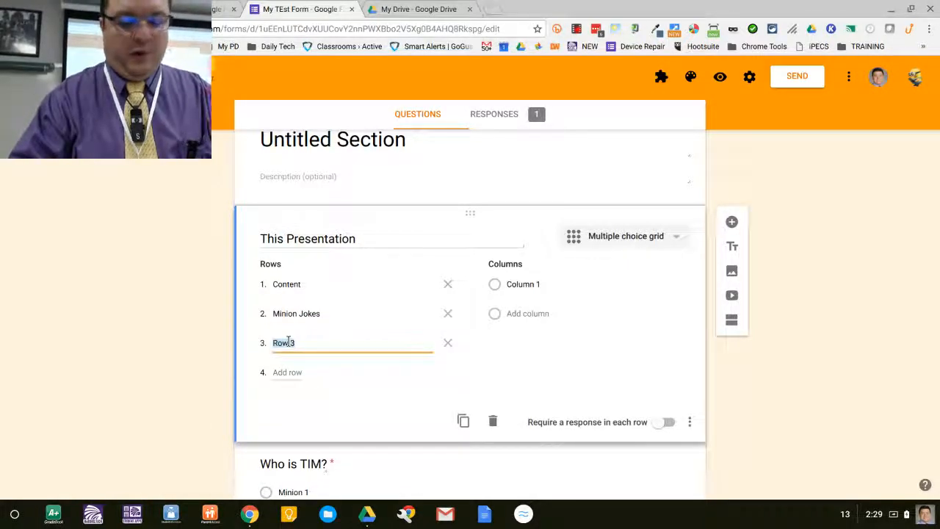
type("WH")
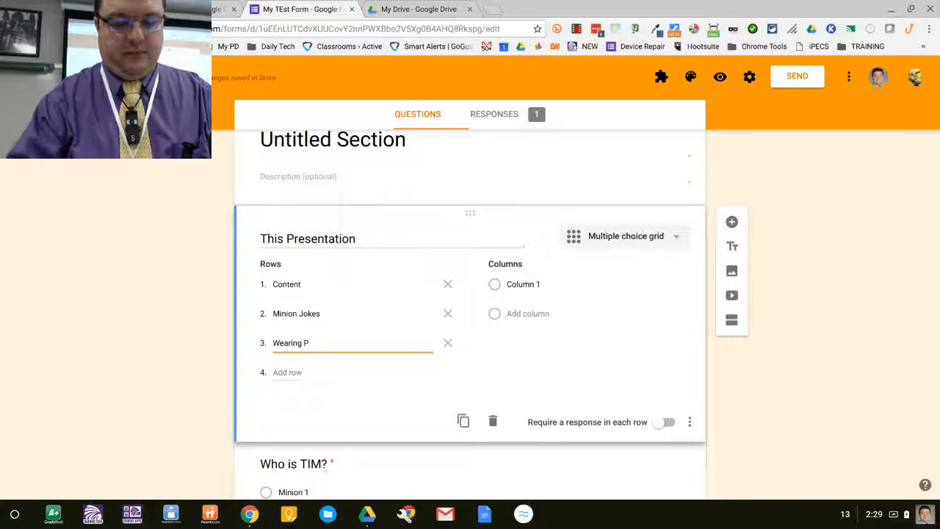
type("rple")
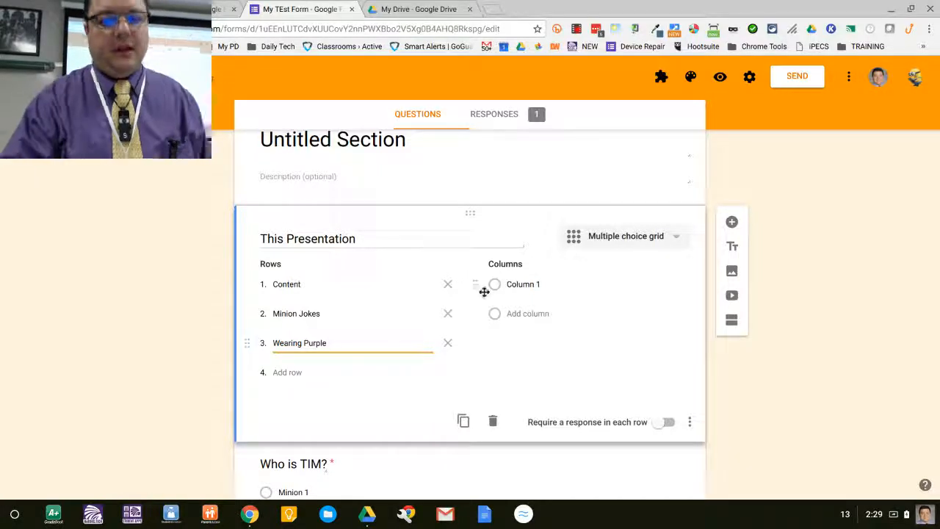
Label the grid columns Good, Bad and Ulgy
left_click(518, 288)
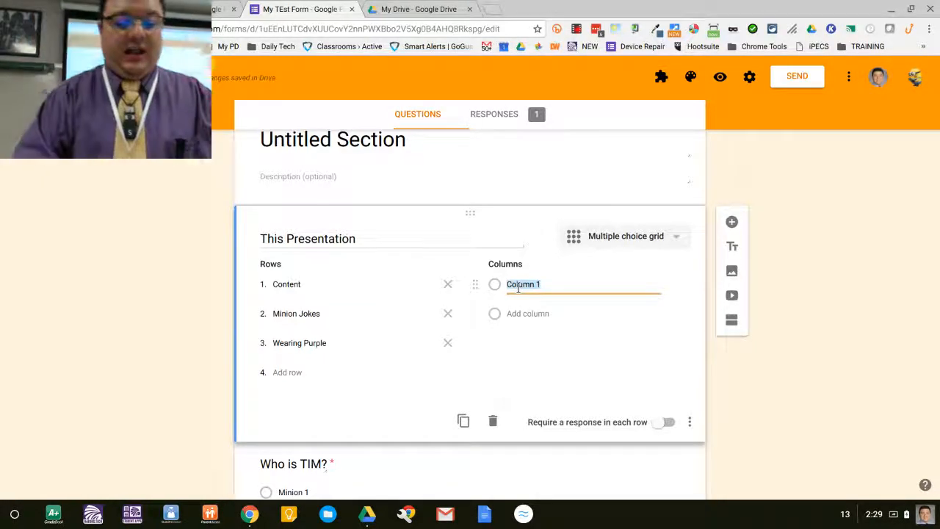
type("Good")
key("Return")
type("Bad")
key("Tab")
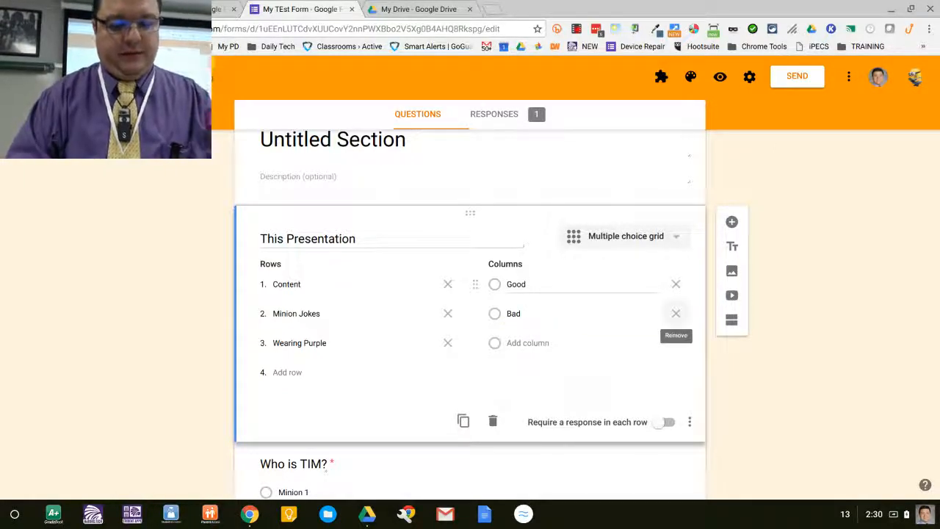
left_click(508, 343)
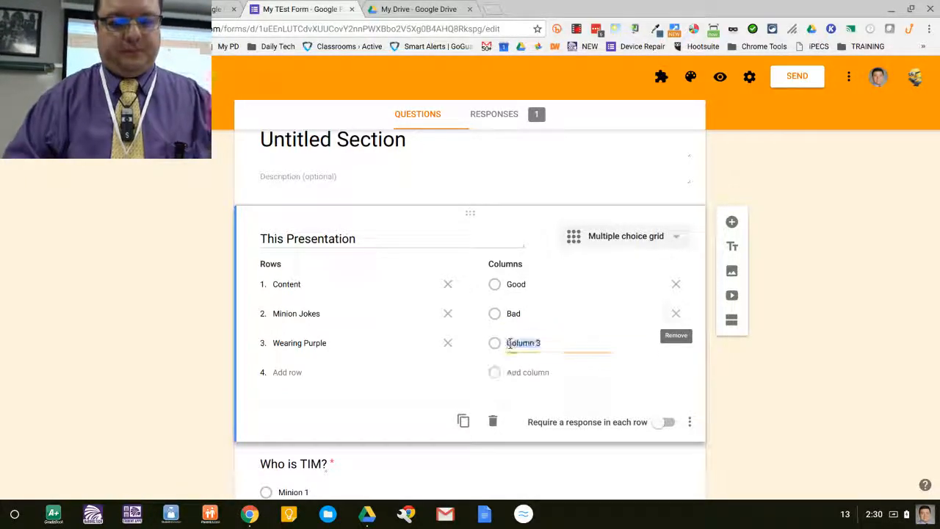
type("uk")
key("BackSpace")
type("lgy")
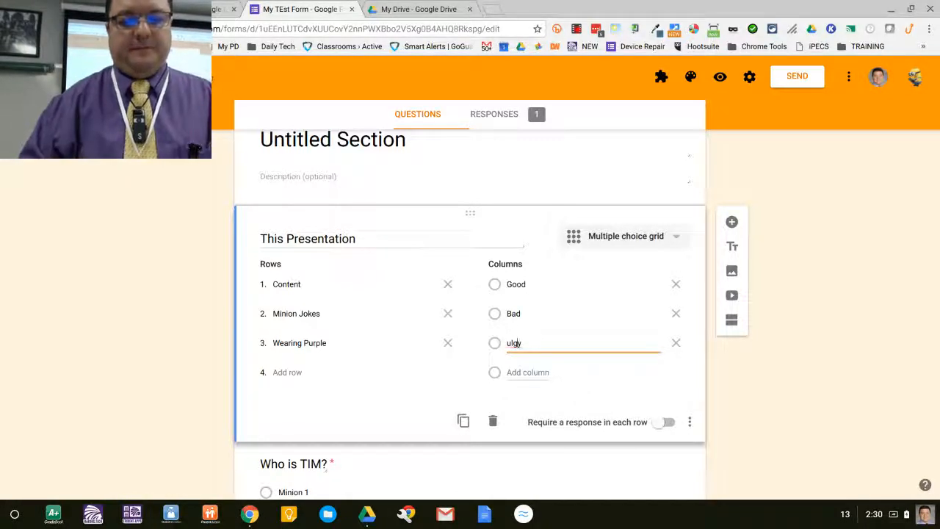
left_click(511, 343)
key("BackSpace")
type("U")
left_click(877, 403)
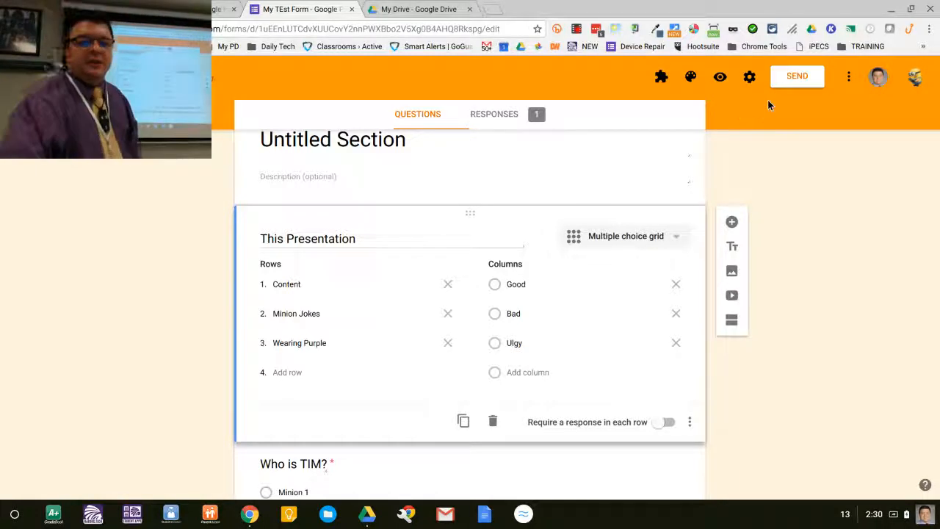
Cancel the send options, preview the live form, and advance to the questions page
left_click(792, 86)
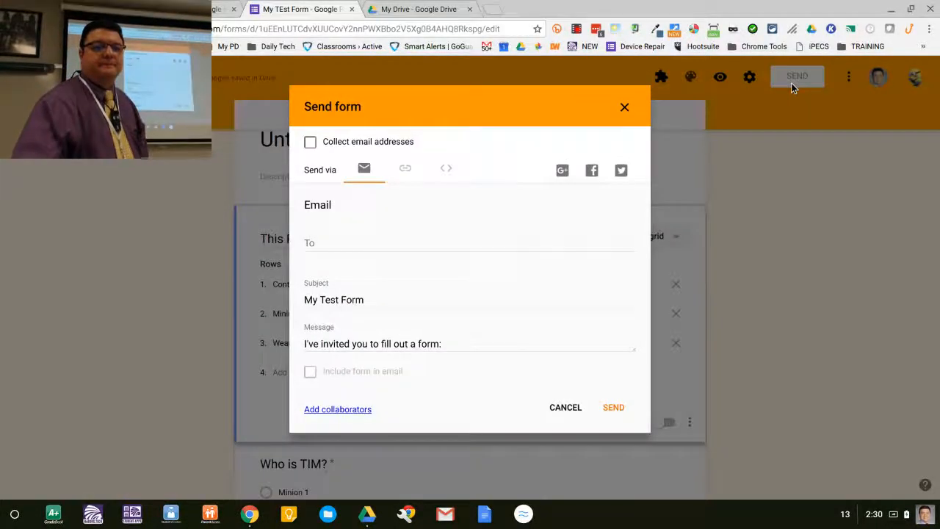
left_click(564, 406)
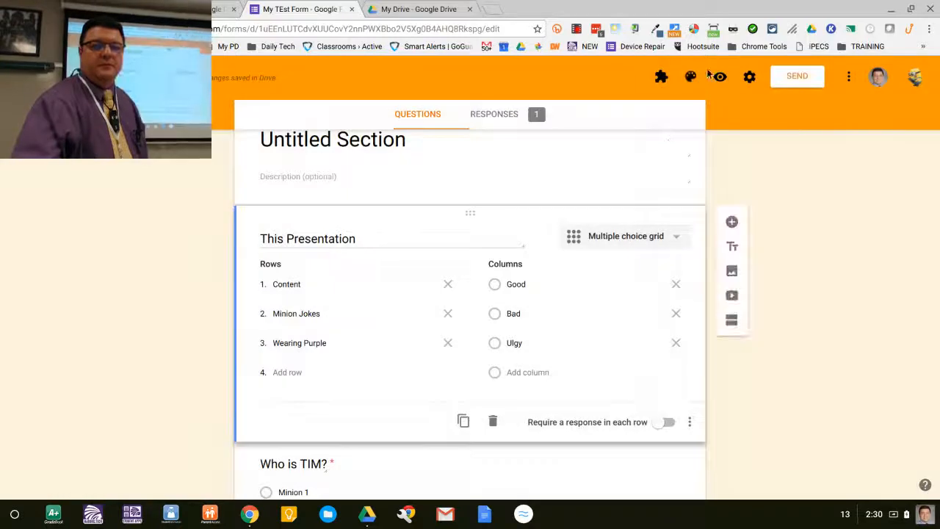
left_click(711, 78)
scroll(470, 294, "down", 2)
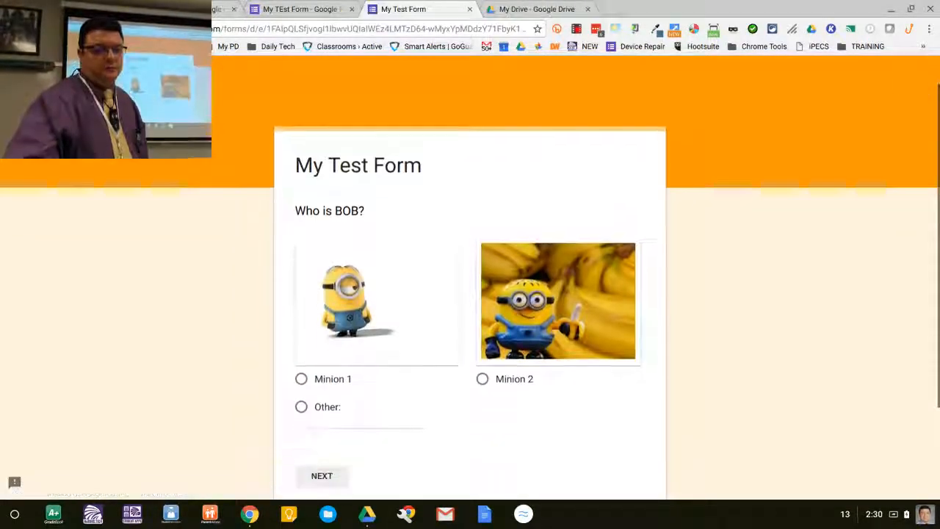
left_click(327, 370)
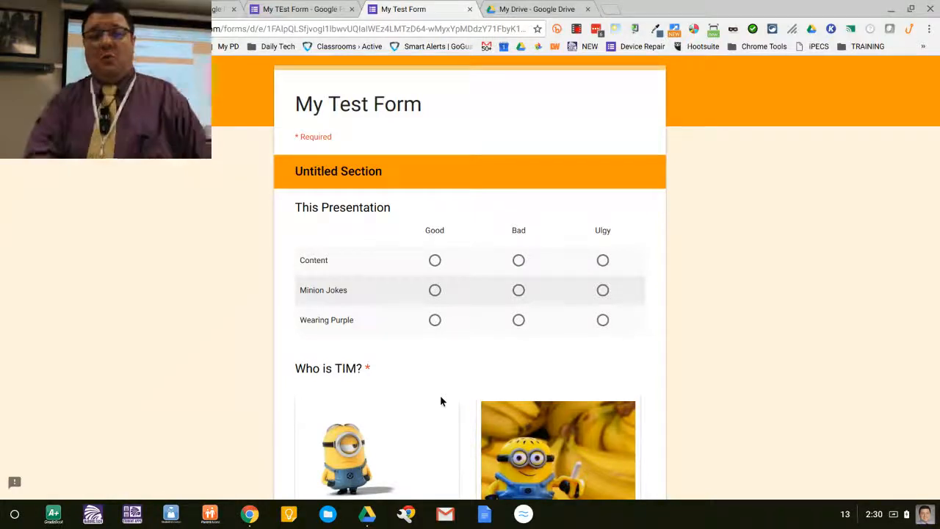
Rate Content Good, Minion Jokes Bad, Wearing Purple Ulgy, pick Minion 1 for TIM, and submit
left_click(433, 260)
left_click(517, 291)
left_click(602, 323)
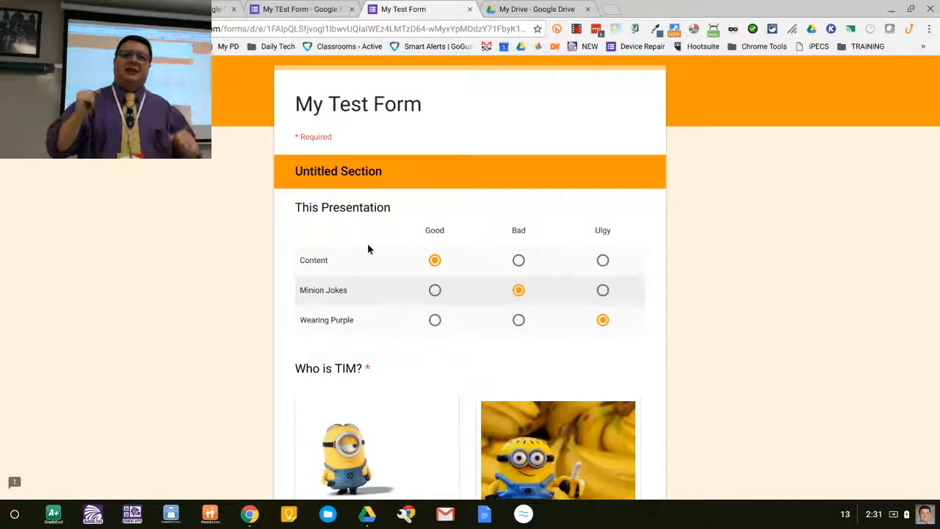
scroll(368, 249, "down", 5)
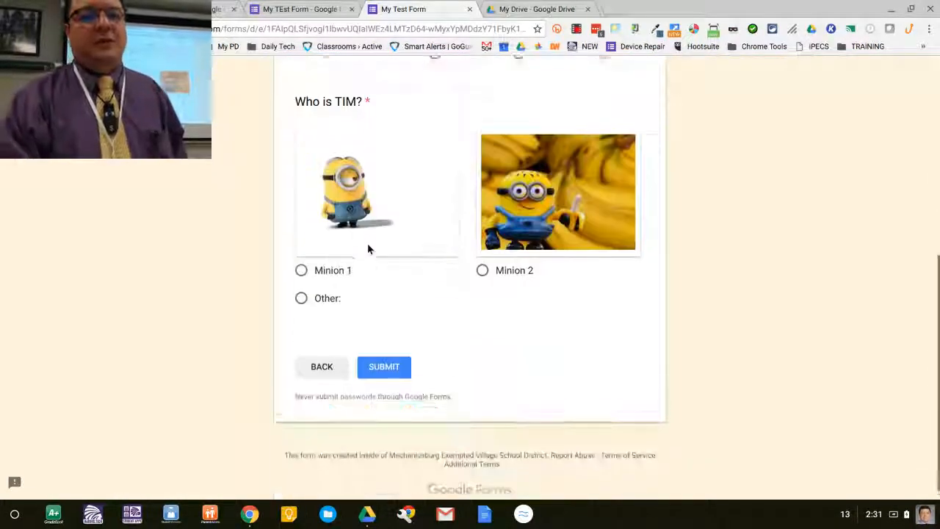
left_click(316, 255)
scroll(445, 311, "up", 4)
scroll(445, 310, "down", 4)
left_click(406, 358)
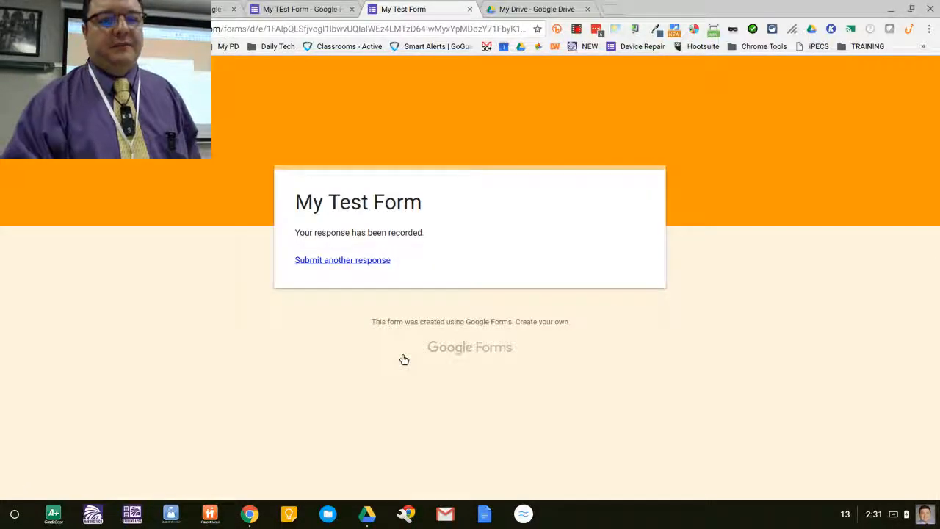
left_click(298, 9)
scroll(423, 258, "down", 3)
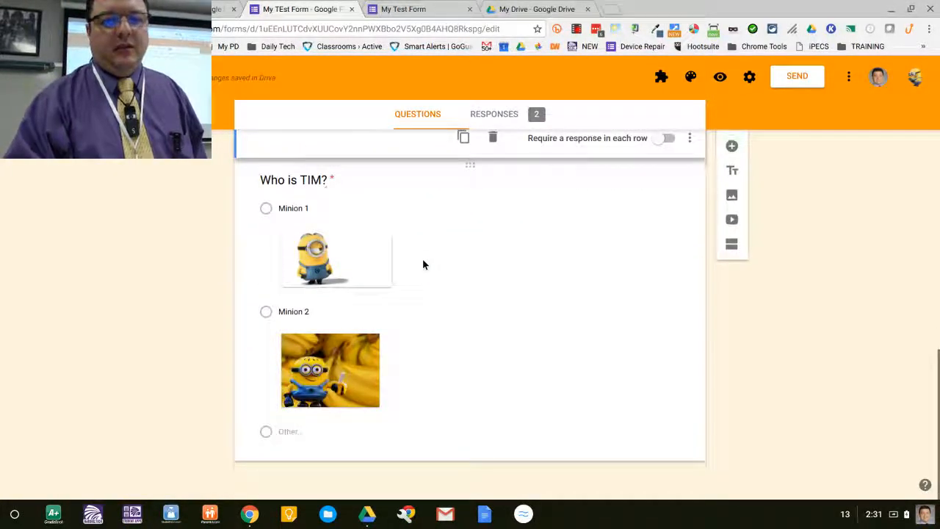
Add a new question and insert the first YouTube result for 'minions' as a video
left_click(731, 150)
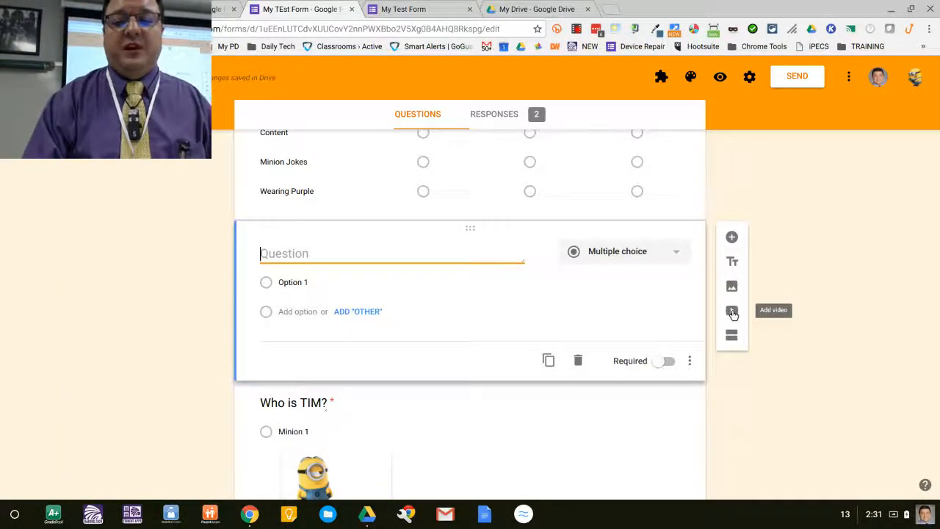
left_click(733, 313)
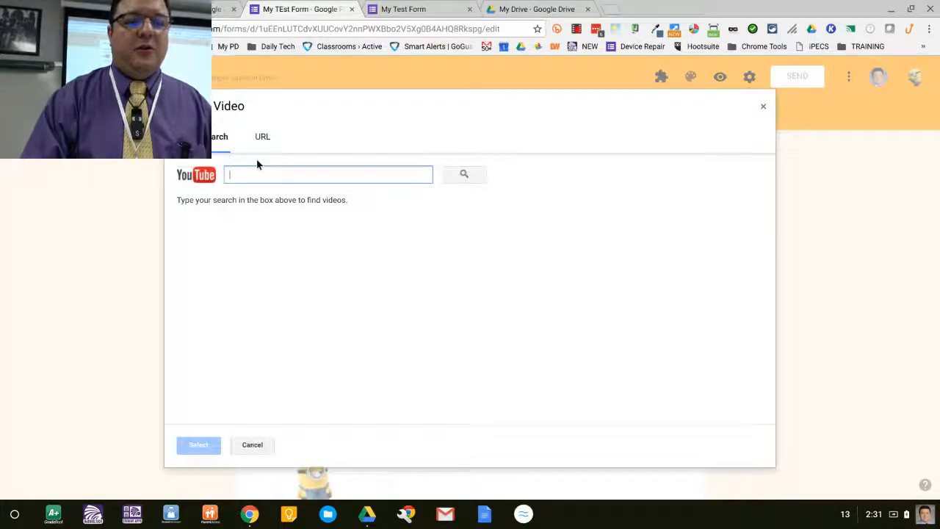
type("minions")
key("Return")
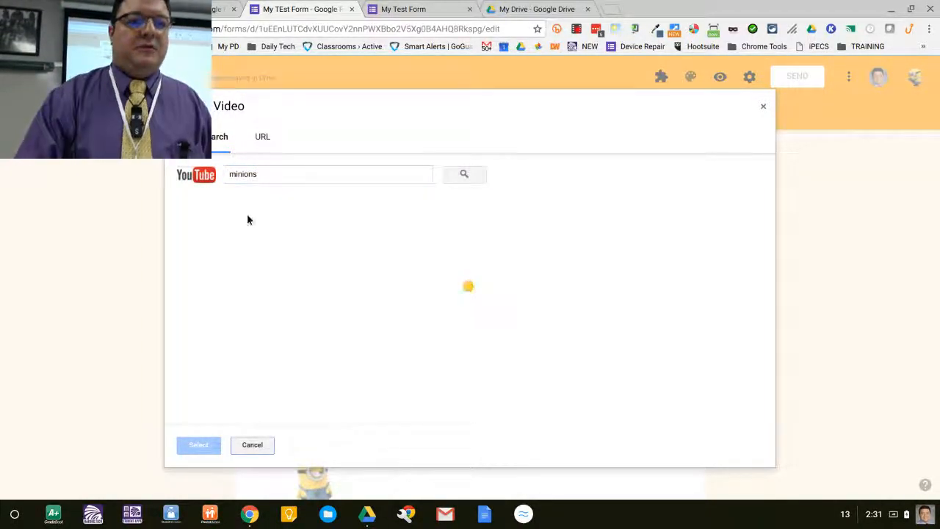
double_click(284, 245)
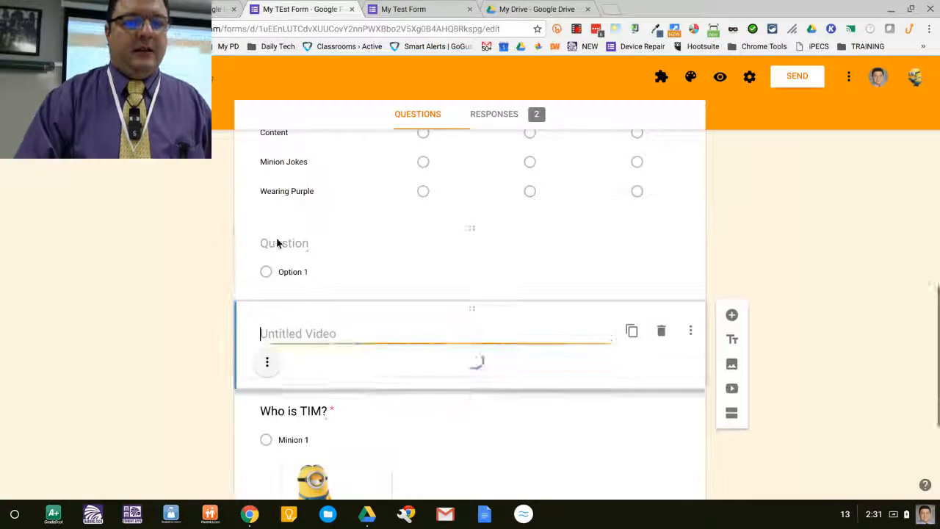
Enlarge the inserted minions video to roughly double size, then bring up image insertion
scroll(532, 425, "down", 3)
scroll(532, 425, "up", 1)
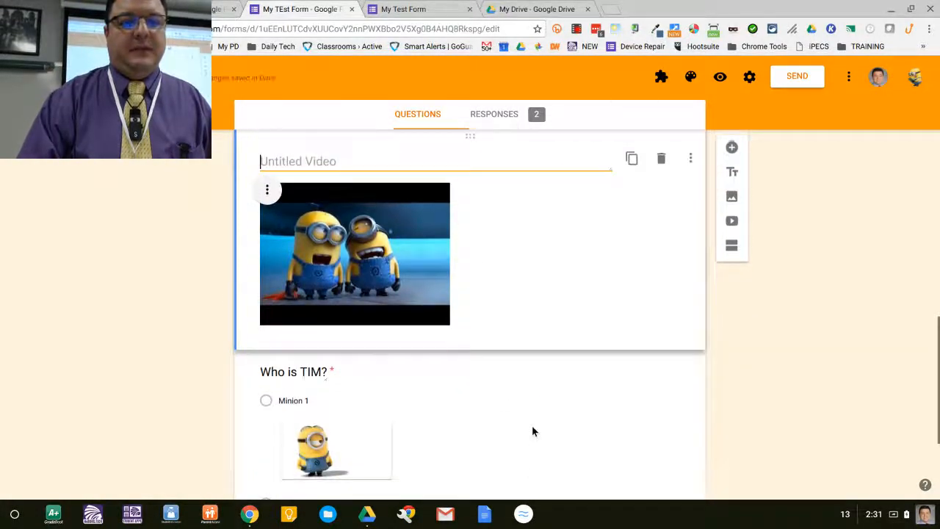
left_click(411, 287)
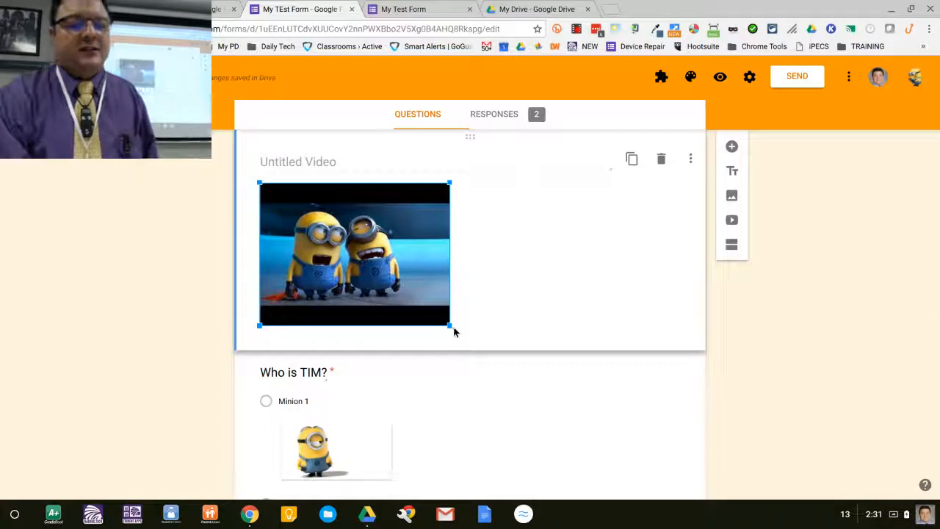
left_click_drag(446, 330, 597, 389)
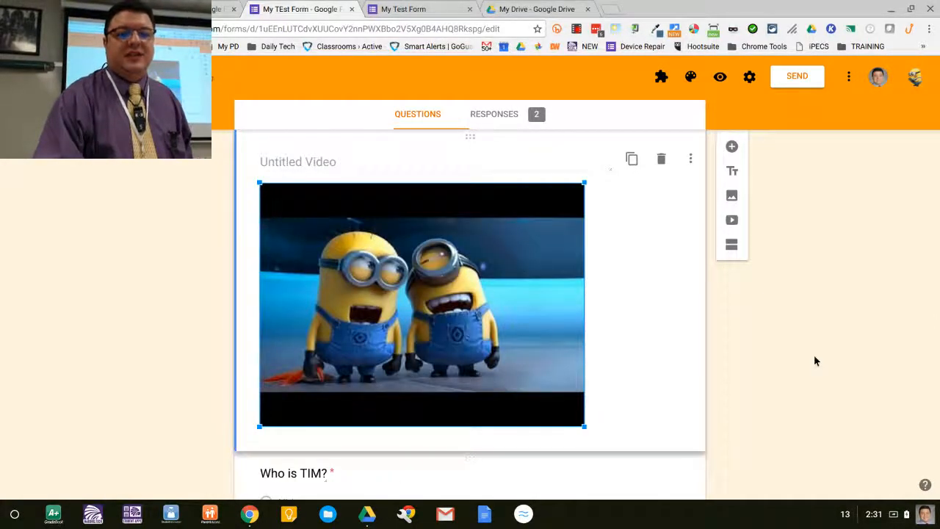
scroll(810, 354, "down", 1)
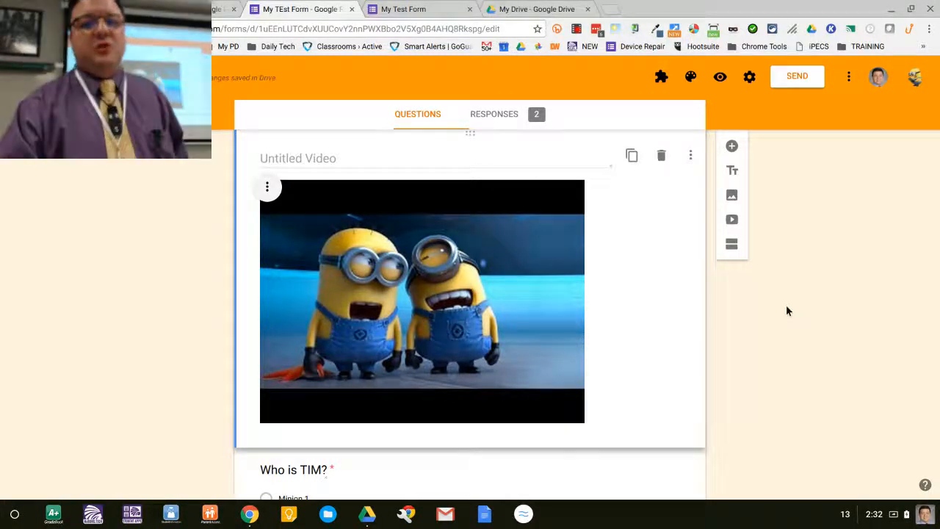
scroll(786, 310, "down", 3)
scroll(786, 312, "up", 2)
scroll(786, 311, "up", 1)
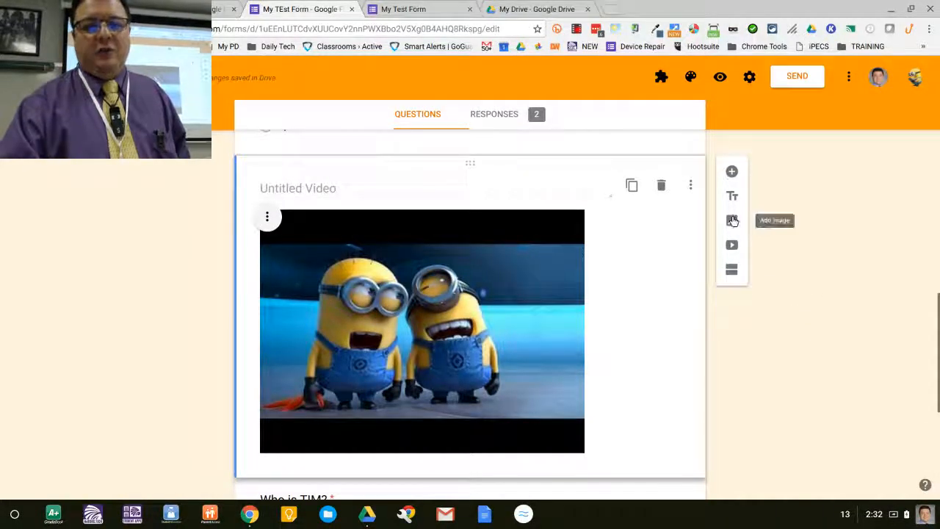
left_click(733, 220)
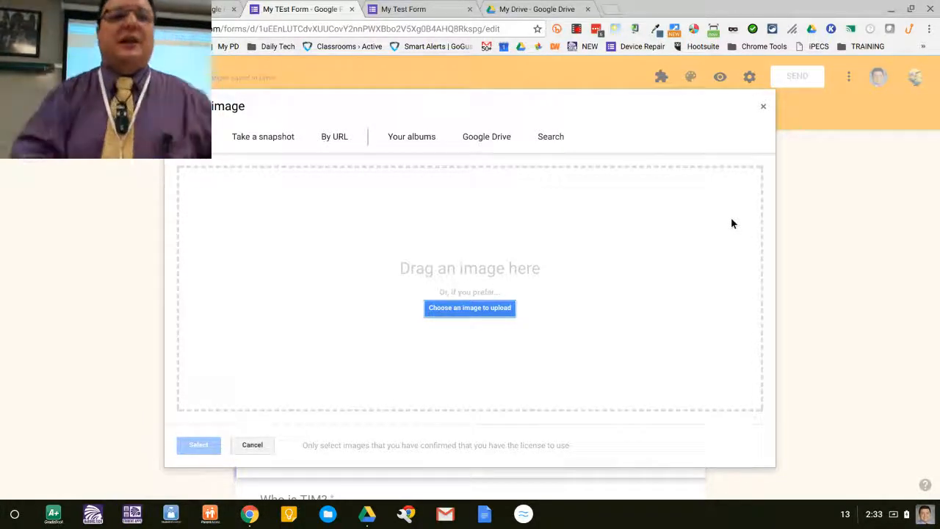
Open a new Chrome tab on the Google search page
left_click(615, 9)
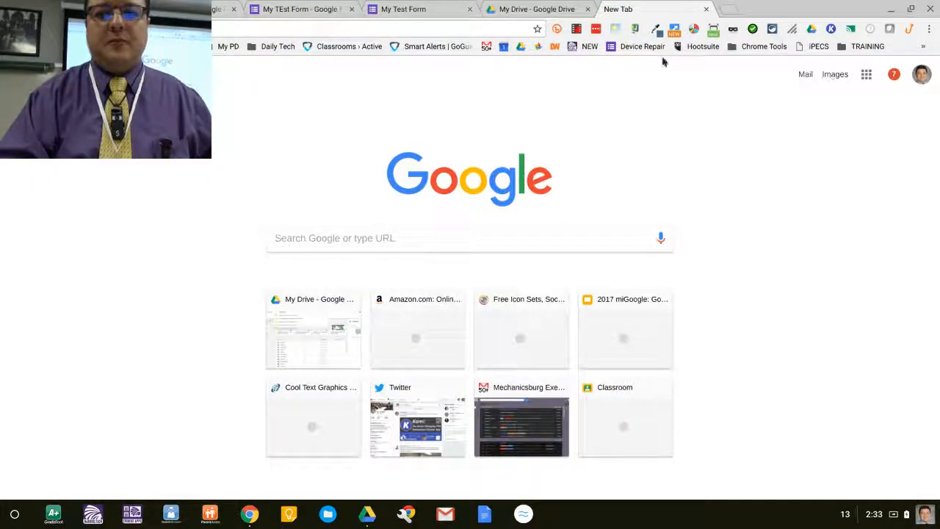
From Google Drive, create a new blank 'Untitled drawing' via New > More > Google Drawings
left_click(519, 46)
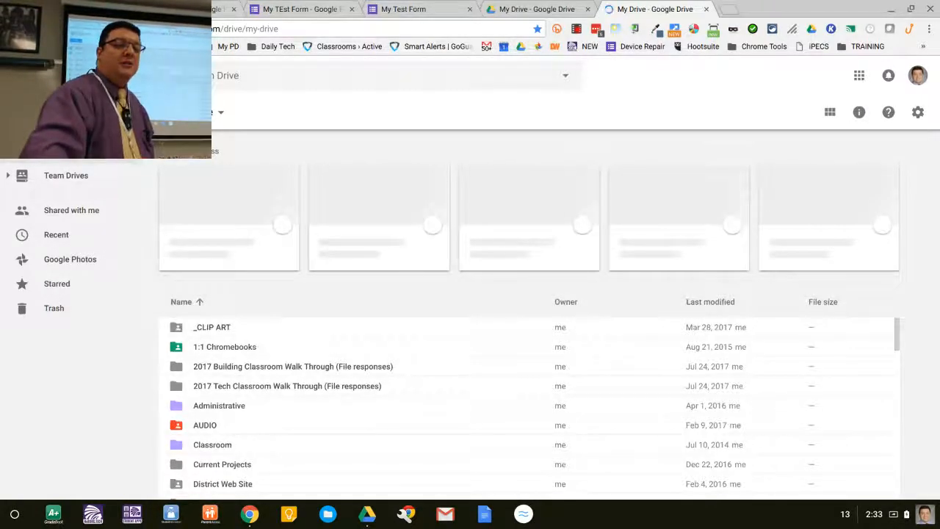
left_click(46, 113)
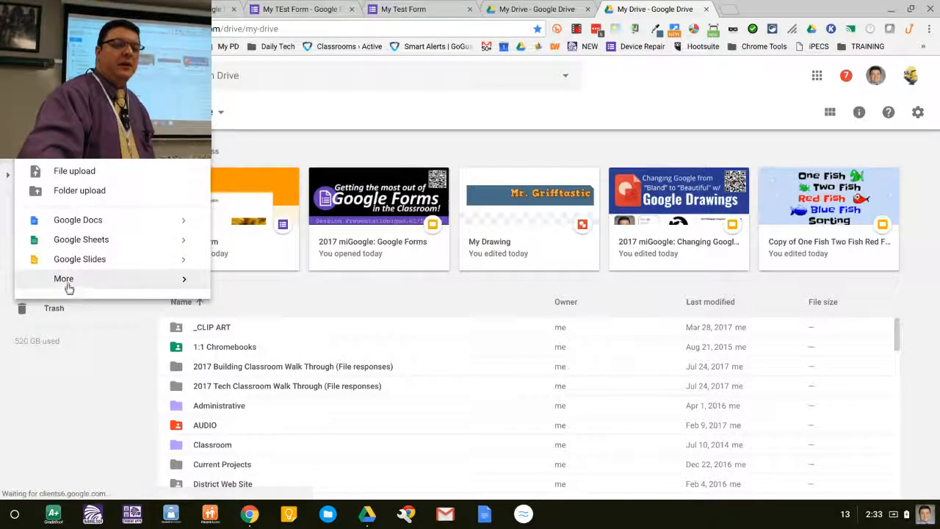
mouse_move(74, 285)
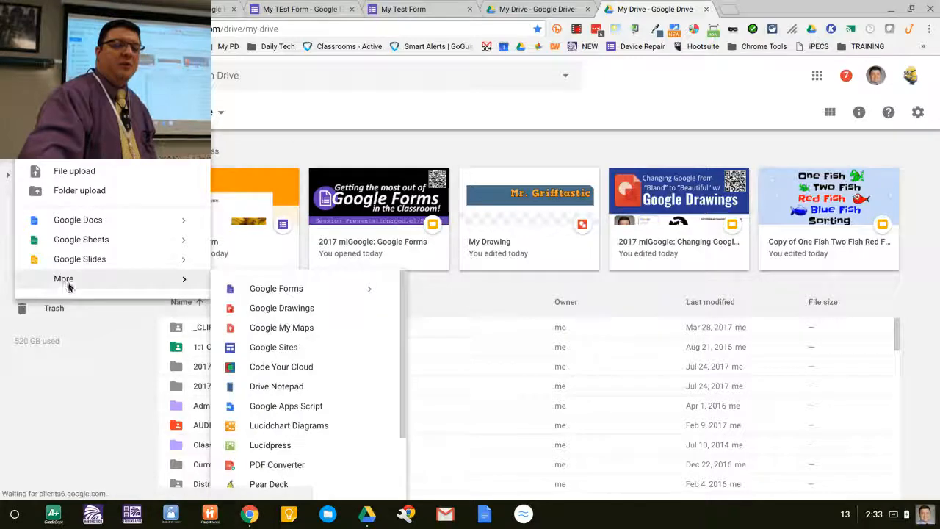
left_click(281, 308)
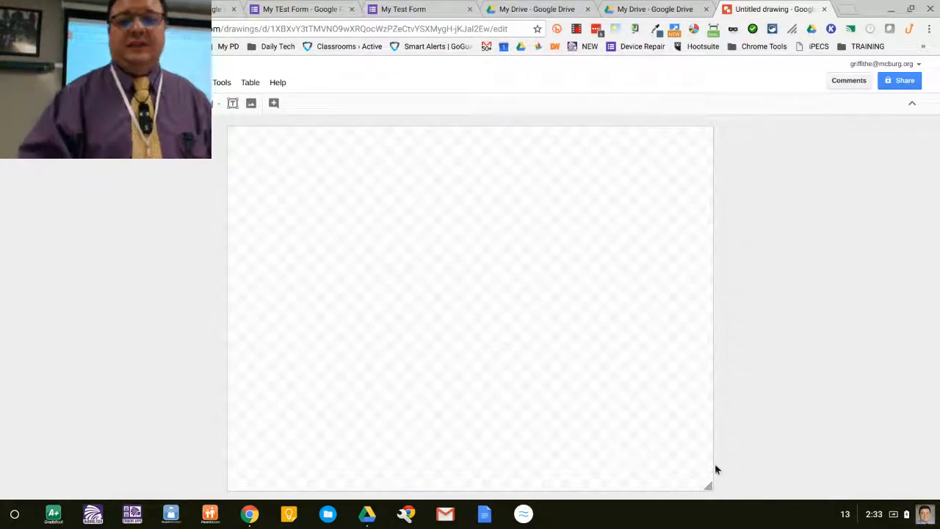
Stretch the drawing canvas to fill the window and start a fresh browser tab
left_click_drag(709, 487, 724, 323)
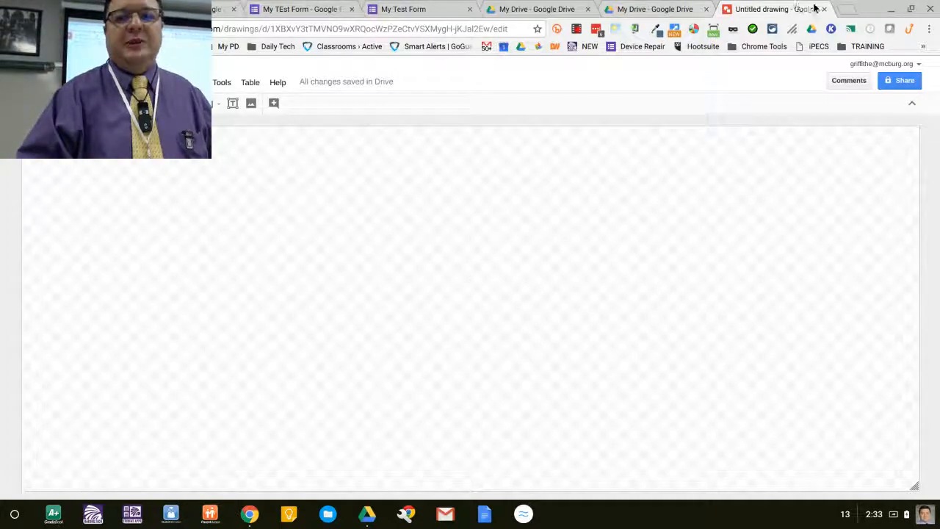
left_click(844, 12)
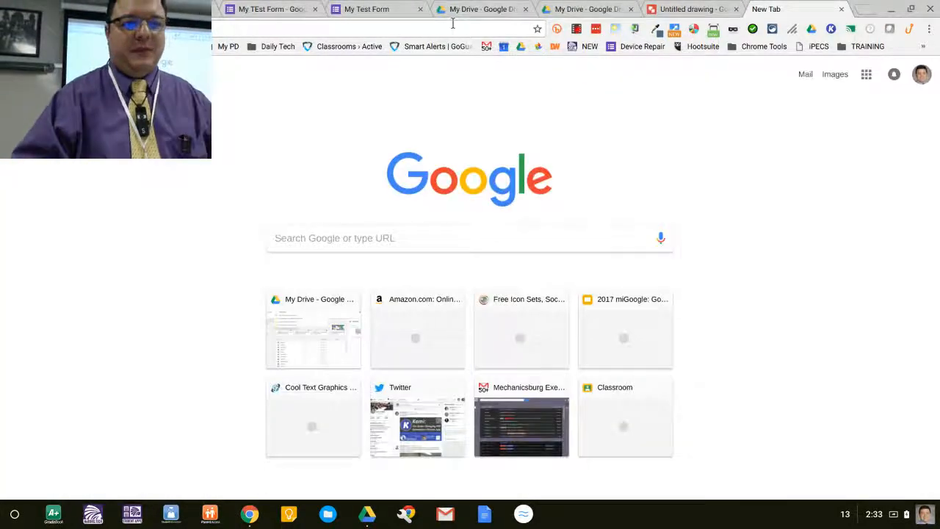
Search images for minions (typed 'moinions') and drag the three-minions-from-behind preview toward the drawing
type("mo")
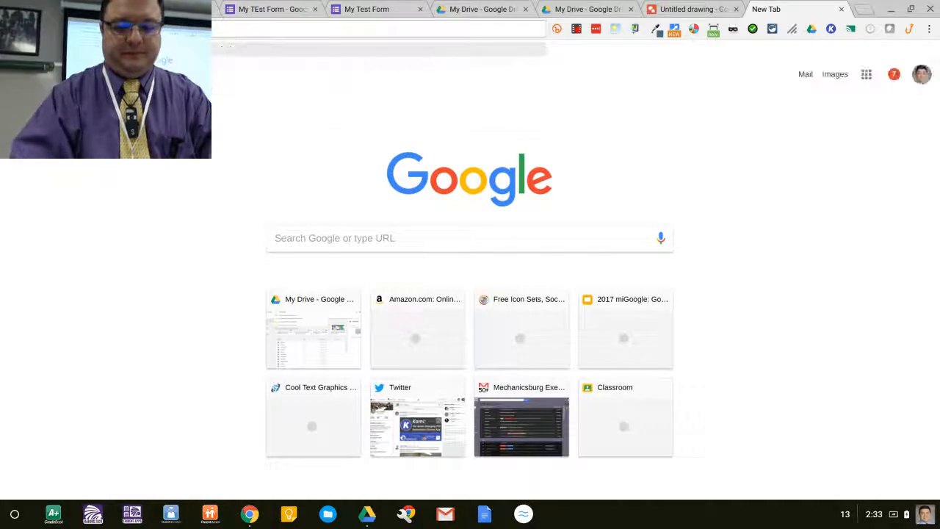
type("inions")
key("Return")
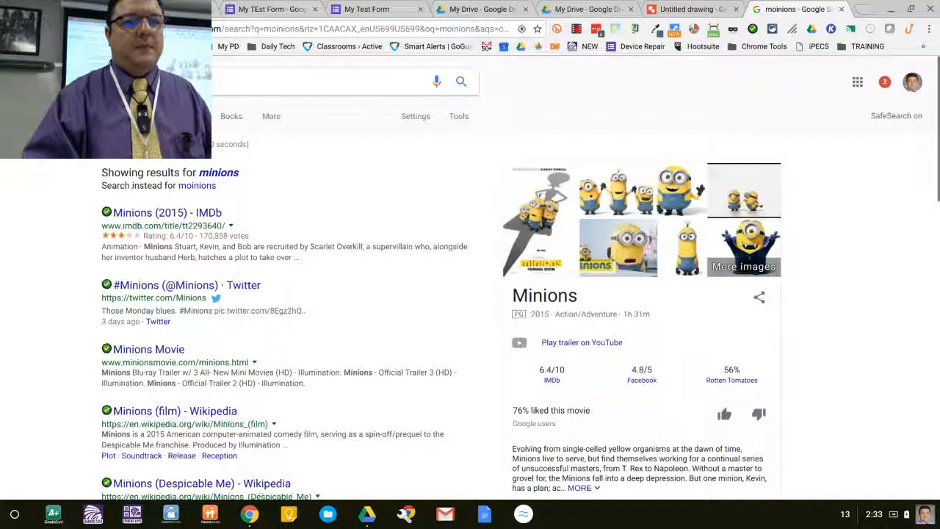
left_click(147, 116)
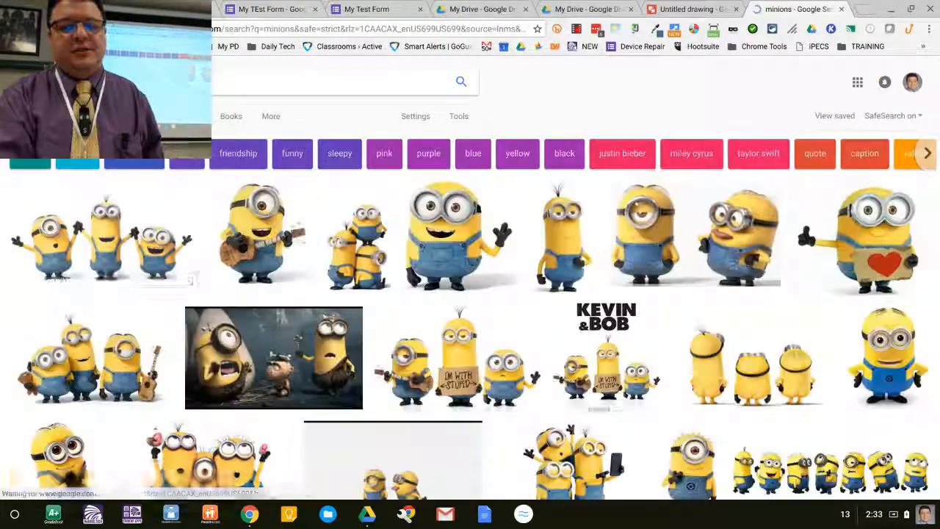
scroll(189, 290, "down", 1)
scroll(190, 290, "down", 1)
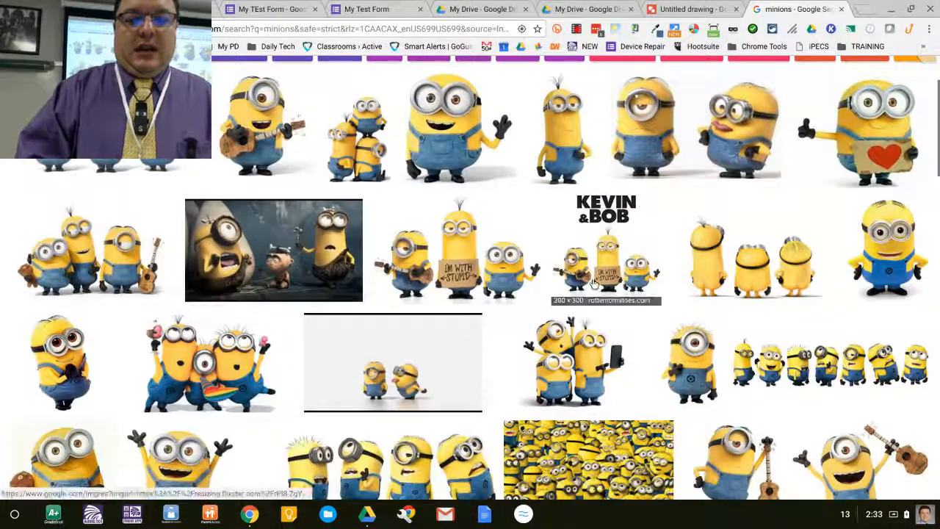
left_click(751, 236)
mouse_move(340, 289)
left_mouse_down()
mouse_move(430, 105)
mouse_move(564, 77)
mouse_move(687, 11)
mouse_move(318, 288)
mouse_move(181, 279)
left_mouse_up()
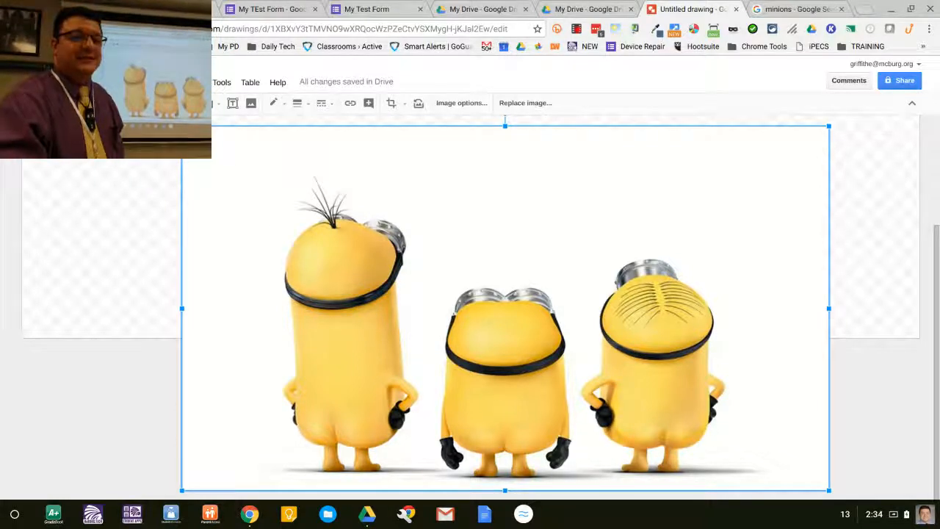
Shrink and position the inserted three-minions picture on the canvas
left_click_drag(181, 126, 488, 298)
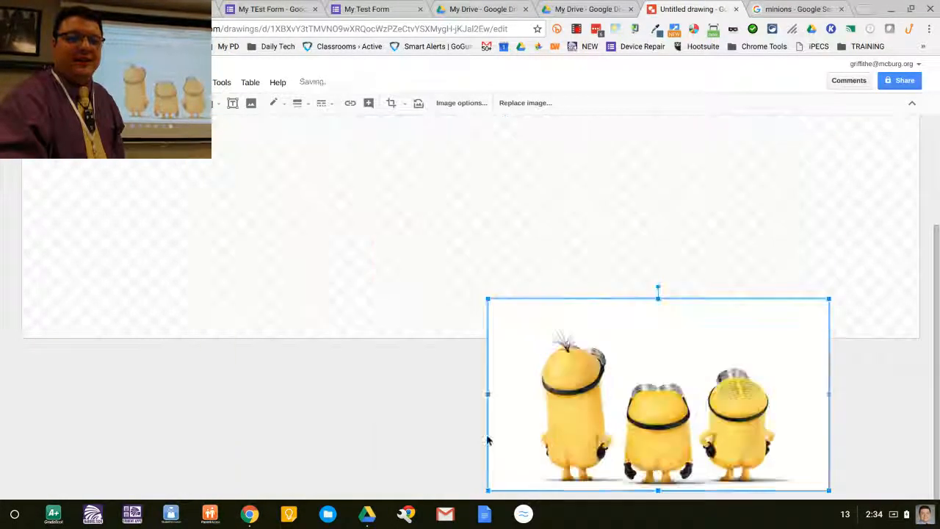
left_click_drag(383, 282, 243, 253)
scroll(244, 253, "up", 2)
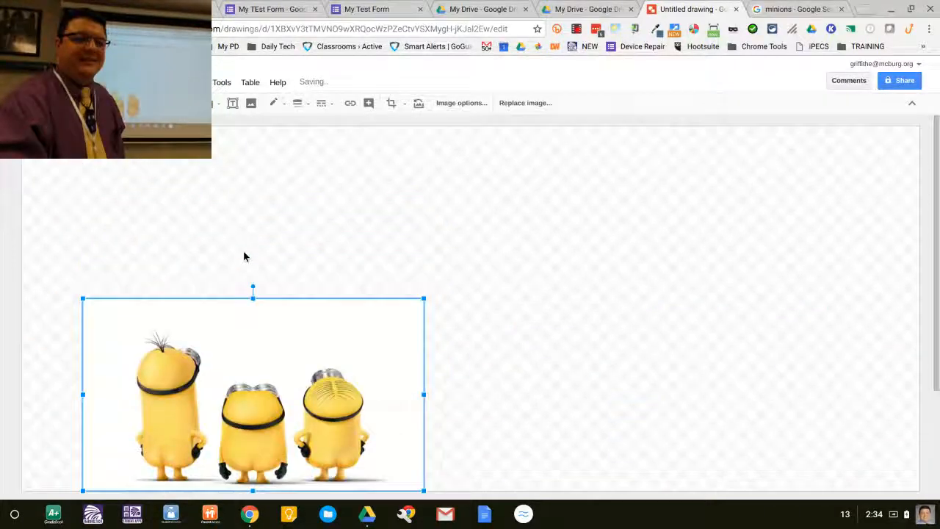
left_click_drag(251, 361, 233, 304)
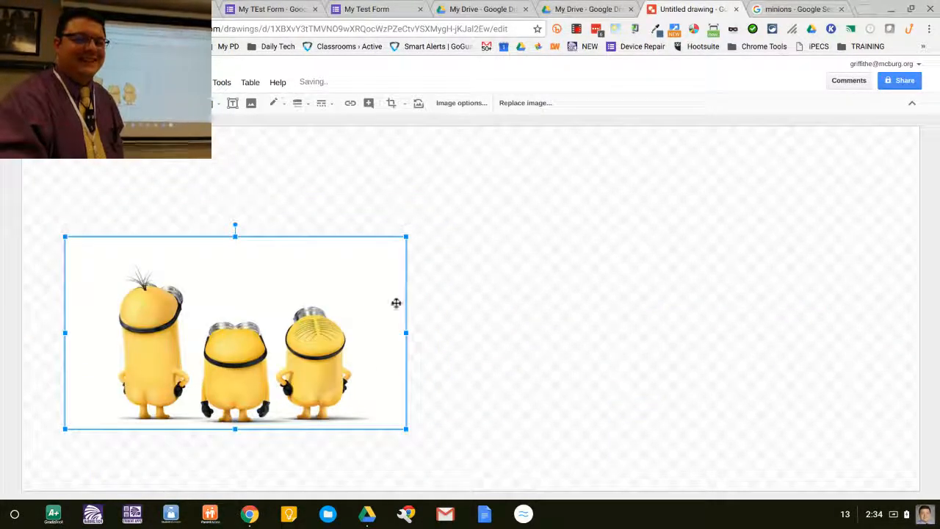
Crop off the rightmost minion, move the picture higher, and return to the image results
double_click(362, 321)
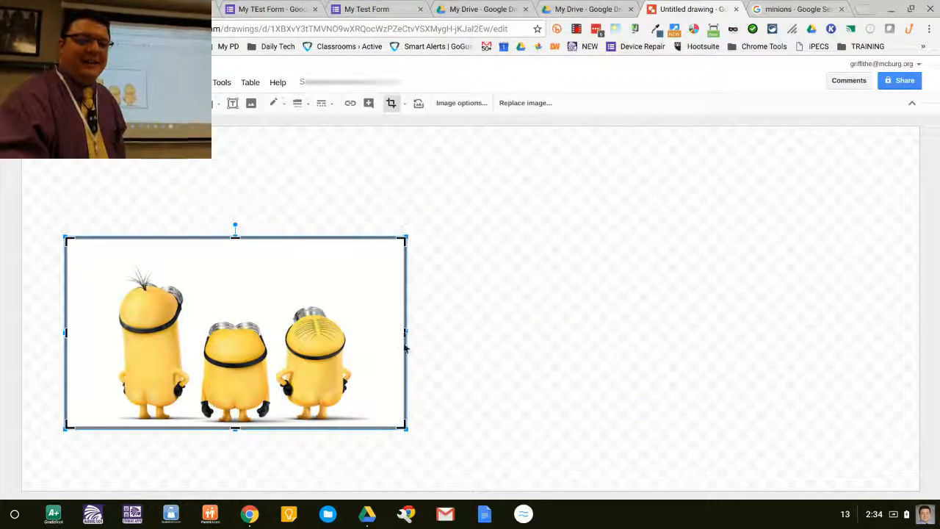
left_click_drag(404, 331, 270, 334)
left_click(495, 393)
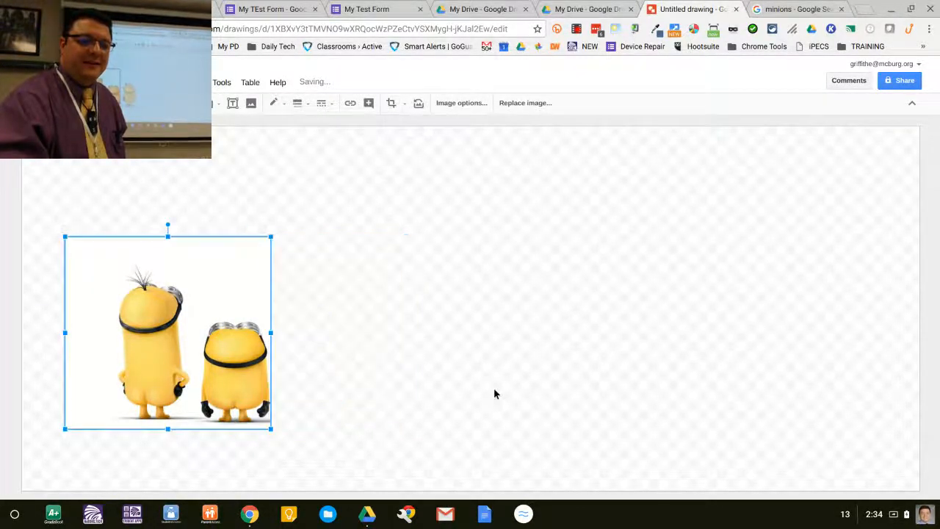
left_click(168, 330)
left_click_drag(168, 330, 164, 267)
left_click(349, 324)
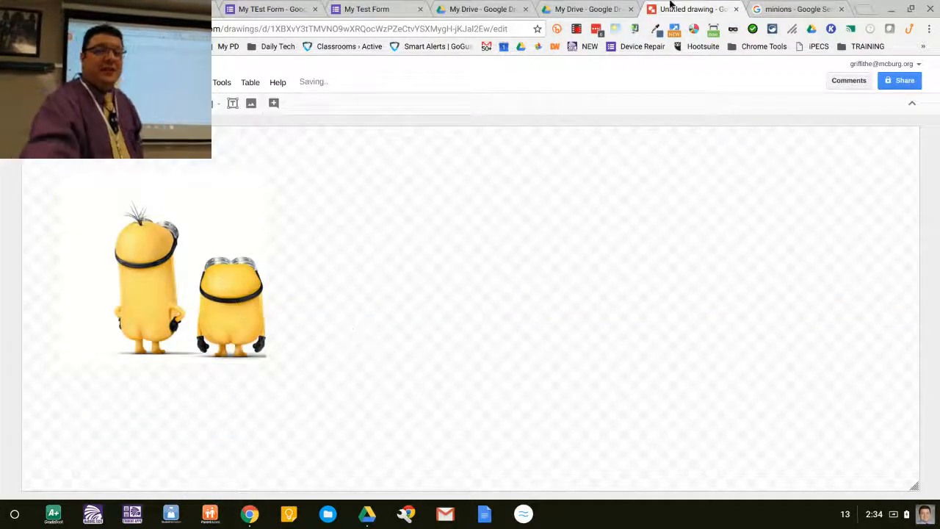
left_click(776, 9)
Preview the guitar-holding minion image and drag it onto the drawing beside the two minions
scroll(470, 293, "down", 3)
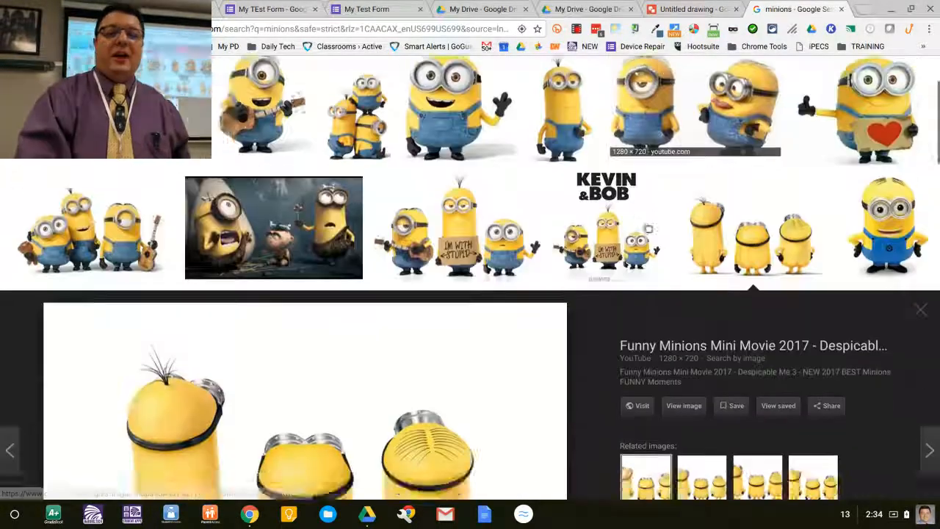
scroll(691, 271, "down", 6)
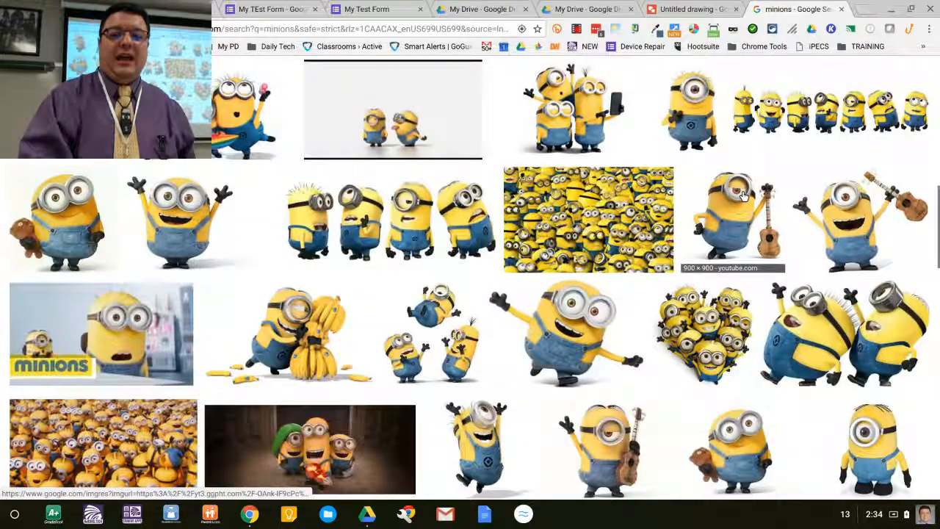
left_click(744, 196)
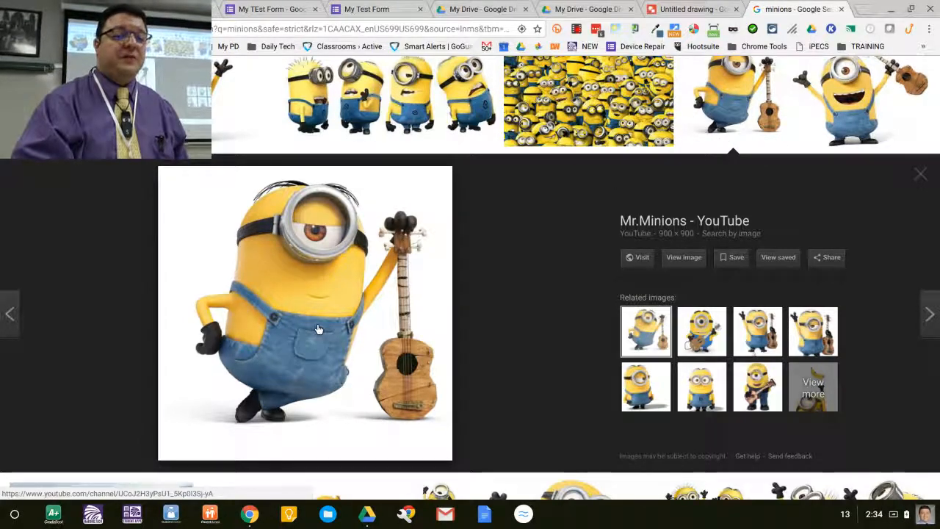
mouse_move(317, 323)
left_mouse_down()
mouse_move(597, 354)
mouse_move(590, 415)
mouse_move(262, 425)
mouse_move(193, 346)
mouse_move(376, 316)
mouse_move(352, 345)
mouse_move(346, 338)
mouse_move(529, 125)
mouse_move(635, 40)
mouse_move(703, 17)
mouse_move(567, 84)
mouse_move(412, 279)
left_mouse_up()
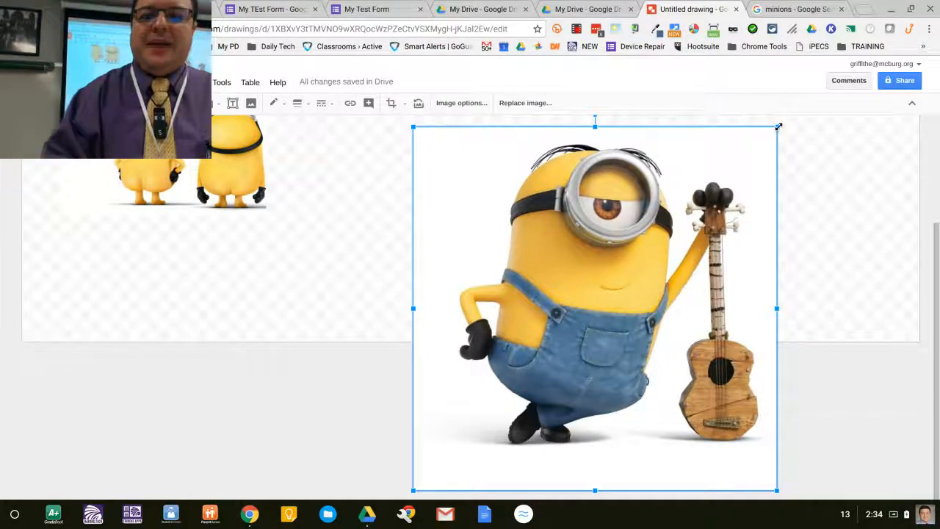
Shrink the guitar minion, place it beside the two minions, and duplicate both pictures
left_click_drag(779, 127, 592, 313)
left_click_drag(490, 436, 409, 158)
scroll(409, 157, "up", 2)
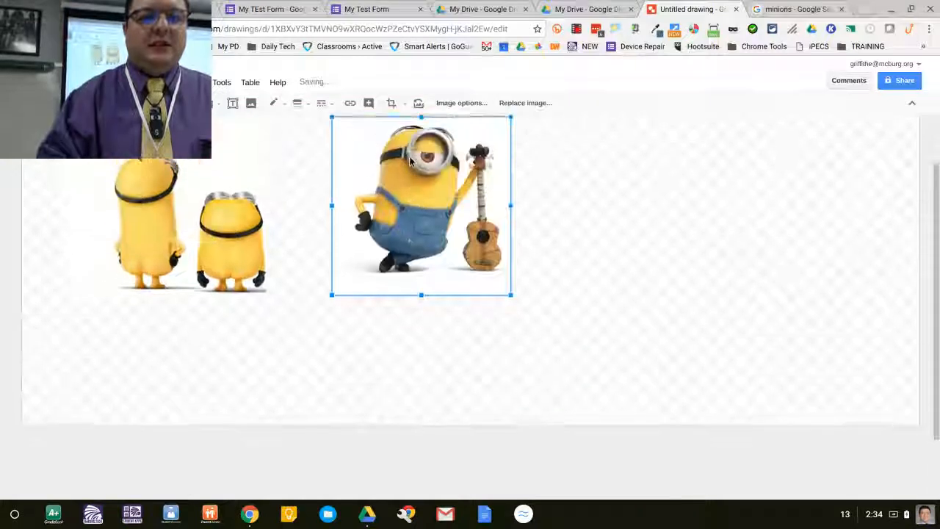
left_click(194, 273, "shift")
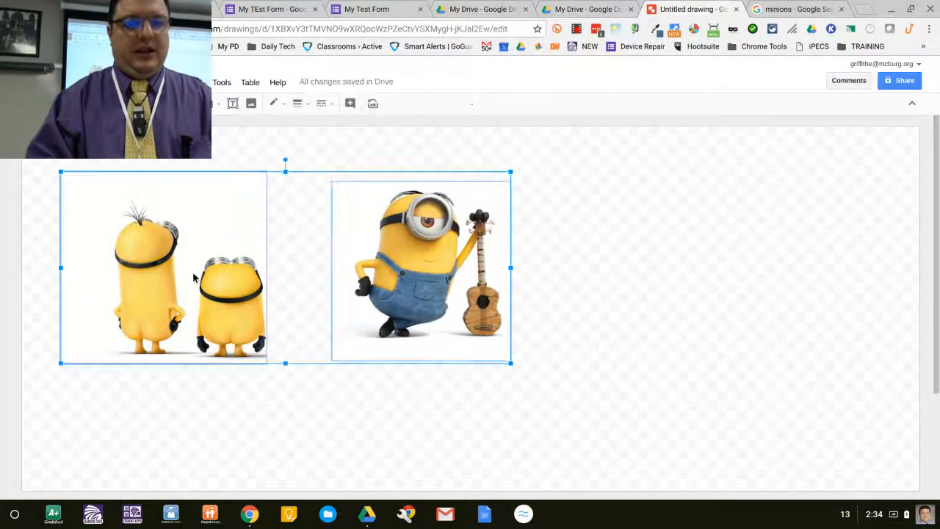
left_click(398, 413)
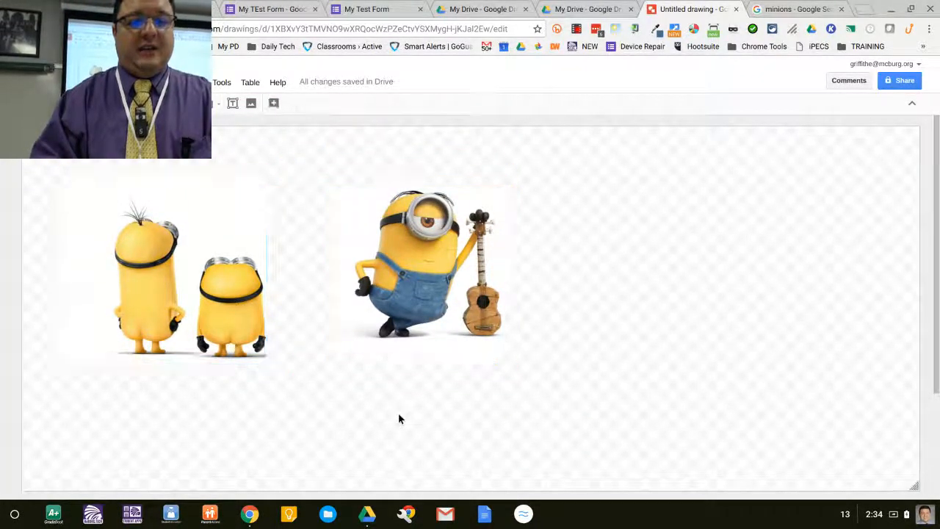
key("ctrl+v")
Line up the copies right of the originals to form one row of four pictures
left_click_drag(170, 257, 535, 266)
left_click_drag(385, 242, 323, 243)
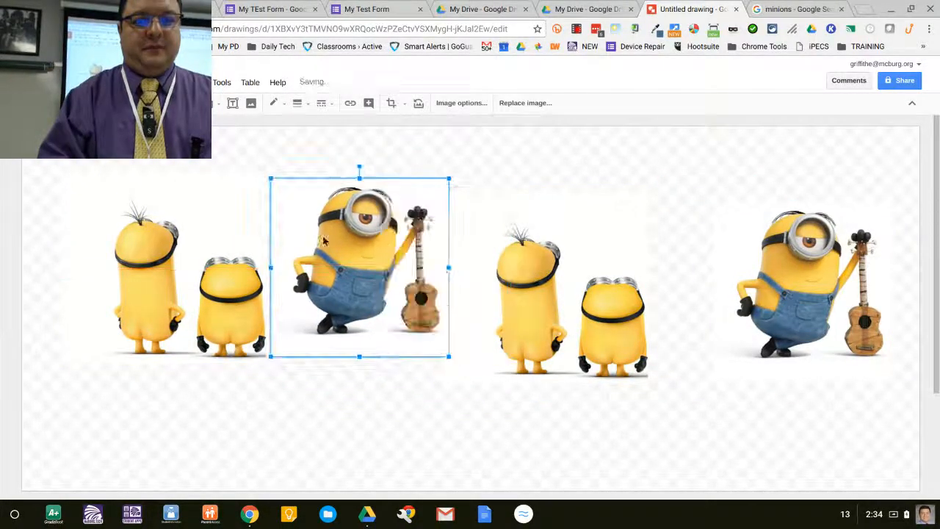
left_click(479, 300)
left_click_drag(479, 301, 493, 287)
left_click_drag(726, 309, 679, 287)
left_click(579, 288, "shift")
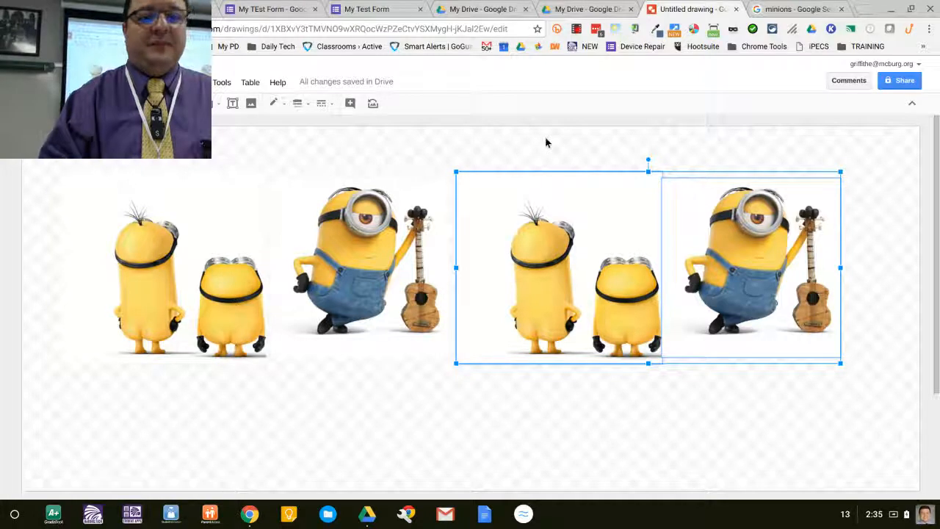
left_click(546, 142)
left_click(572, 228)
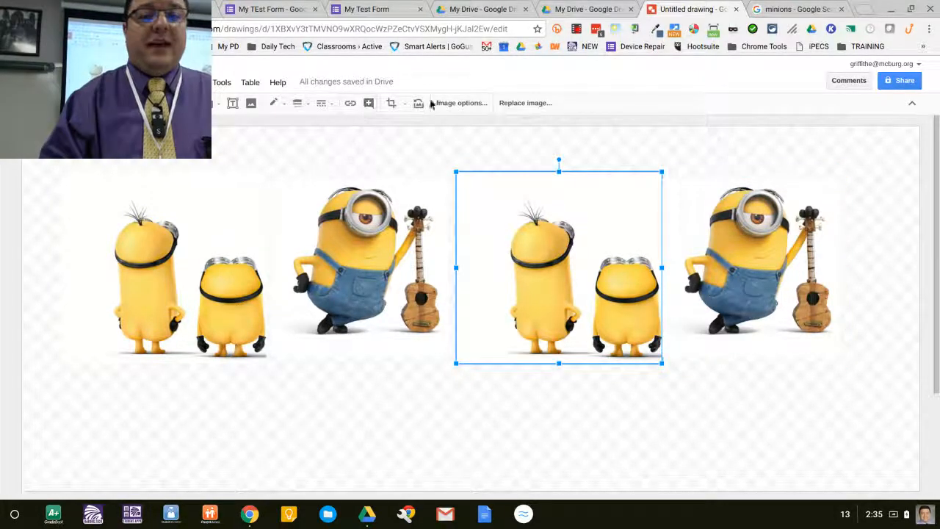
Recolour the copied two-minion picture with a blue Recolor swatch
left_click(467, 107)
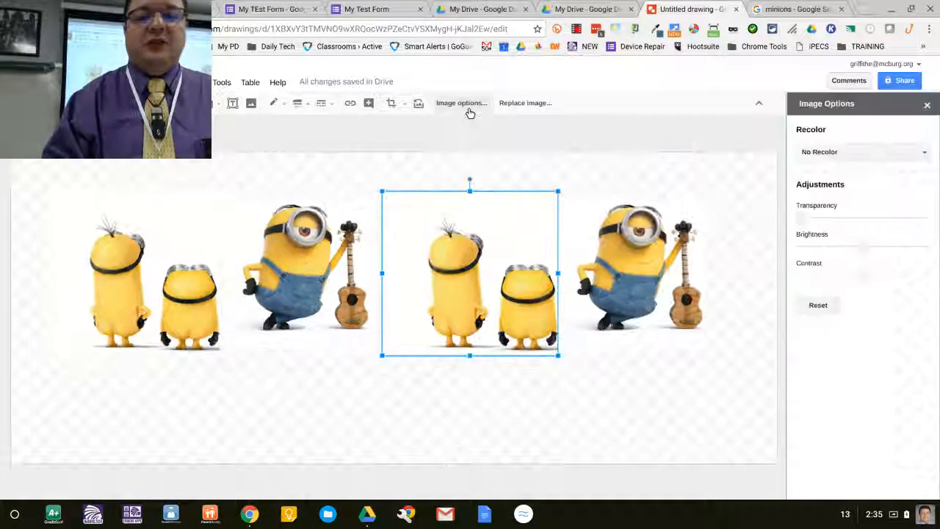
left_click(871, 151)
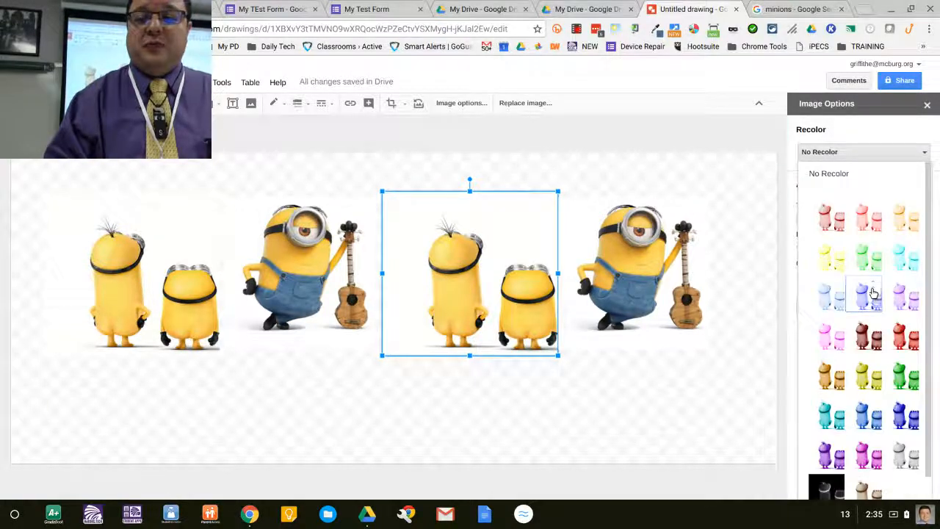
scroll(873, 286, "down", 1)
left_click(902, 397)
left_click(593, 390)
Recolour the copied guitar minion with a green Recolor swatch
left_click(639, 297)
left_click(835, 155)
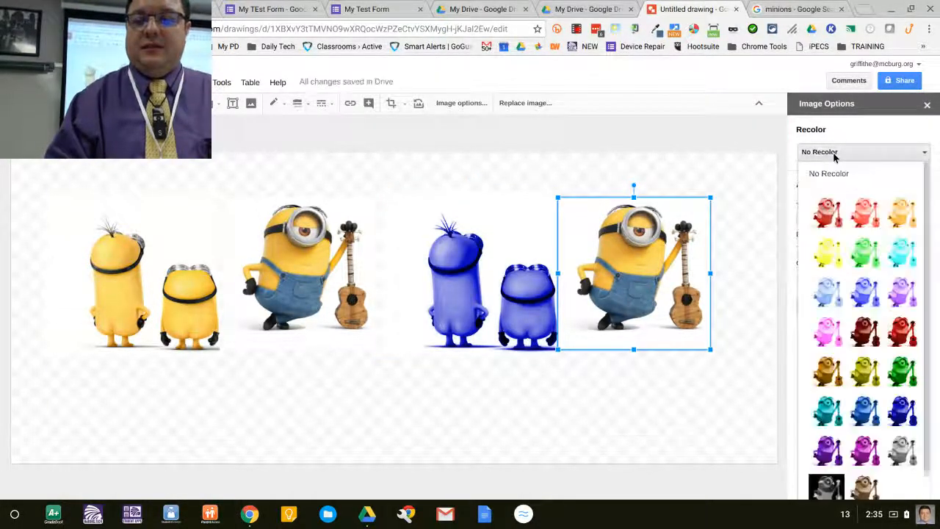
left_click(902, 372)
left_click(638, 425)
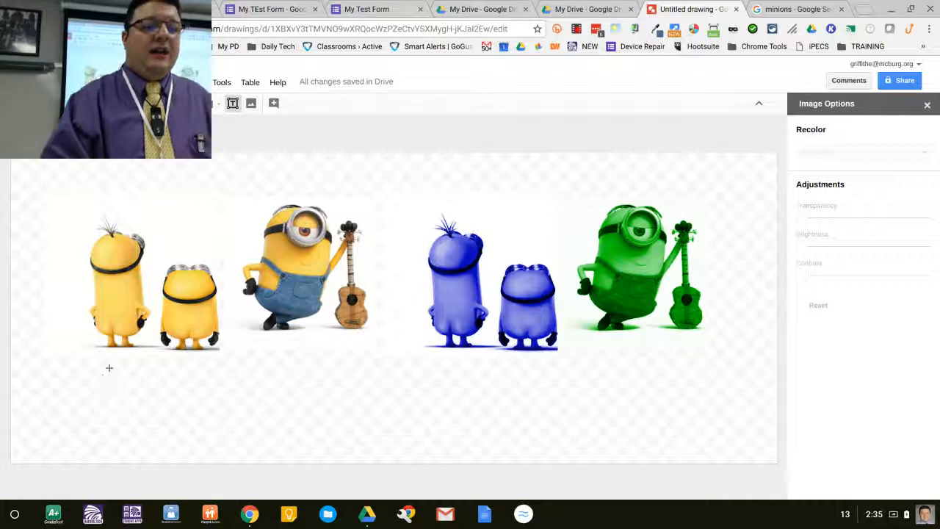
Add an A label under the first minions and a B label under the guitar minion
left_click_drag(108, 370, 166, 411)
type("A")
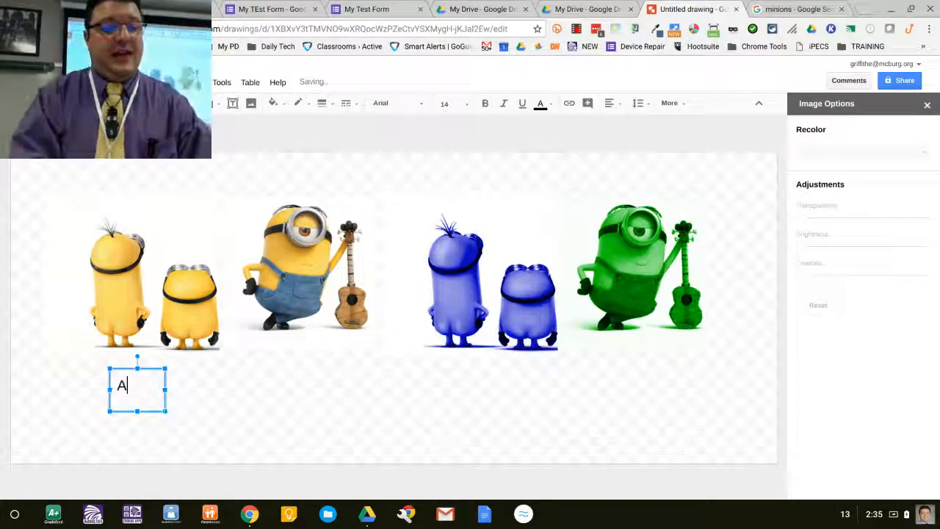
left_click_drag(148, 387, 308, 375)
left_click(197, 394)
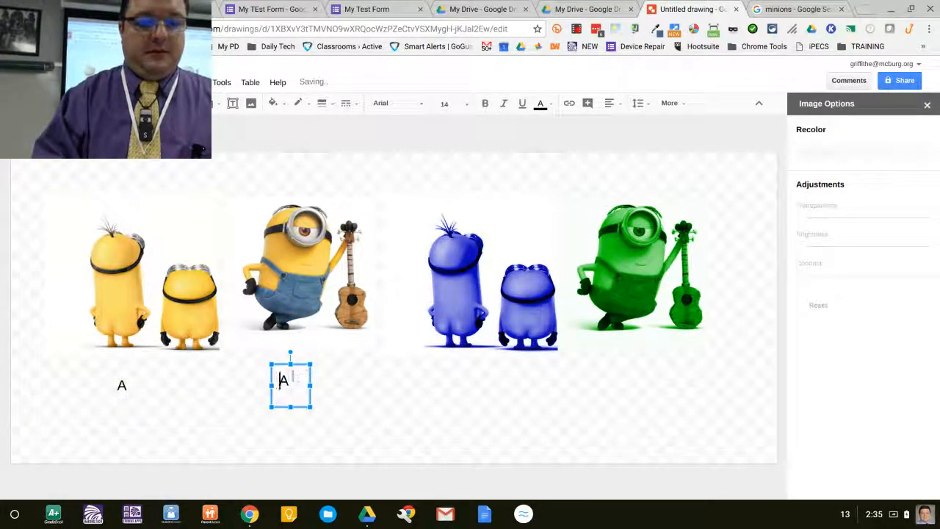
double_click(290, 378)
type("B")
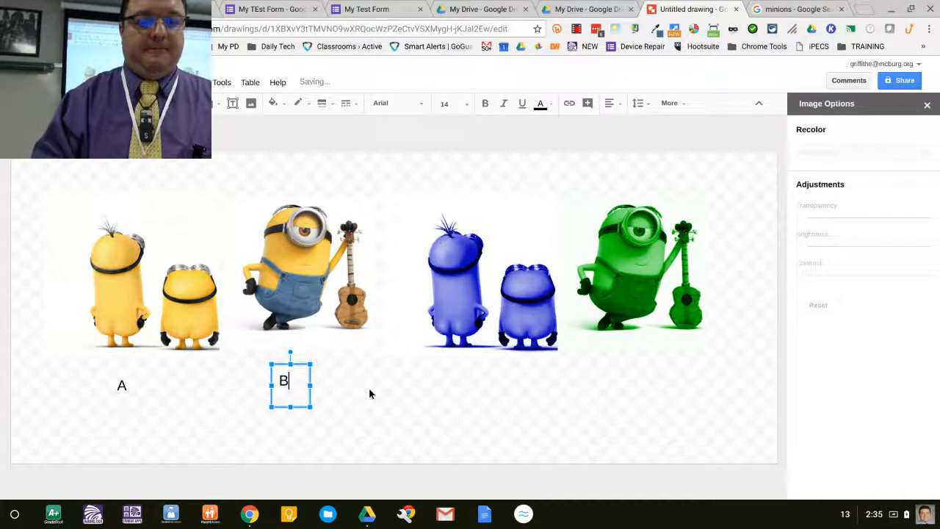
left_click(481, 386)
Paste C and D labels under the blue and green minions, then shorten the canvas
key("ctrl+v")
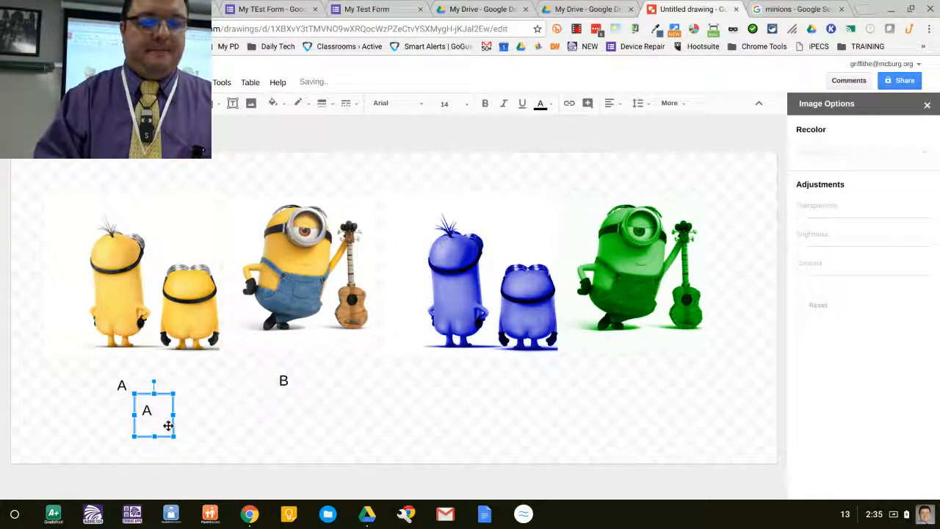
left_click_drag(171, 427, 497, 392)
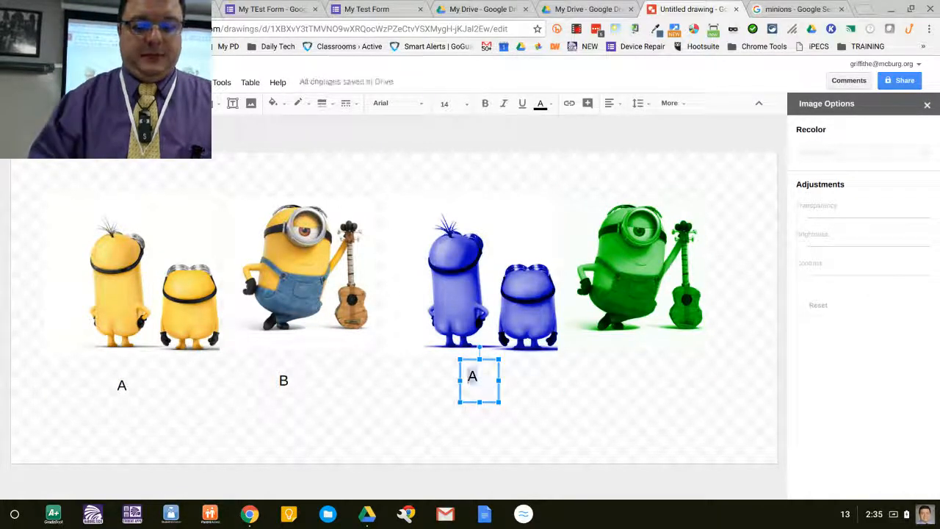
type("C")
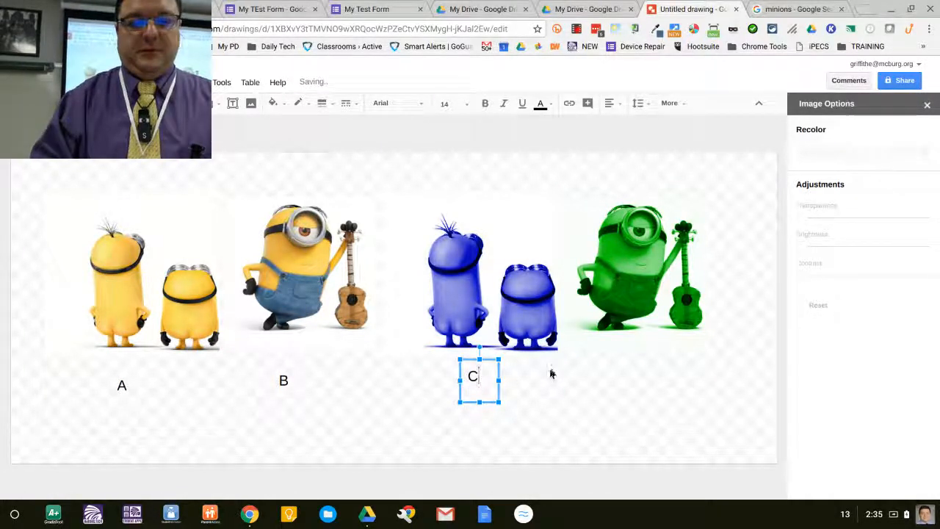
left_click(519, 378)
left_click(463, 378)
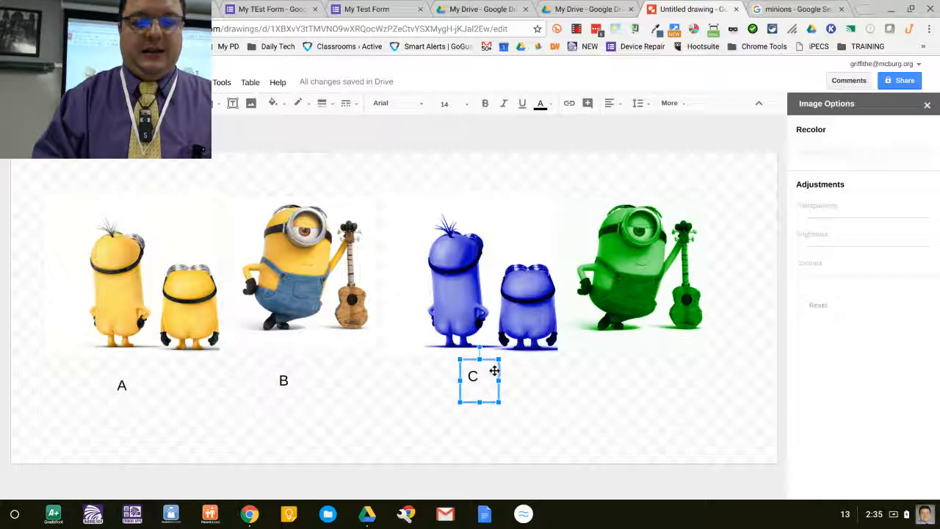
type("A")
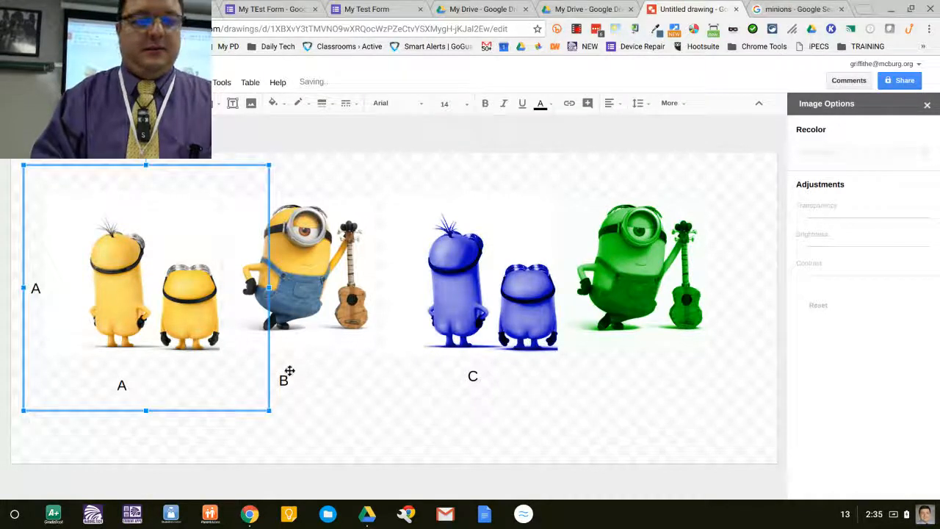
double_click(36, 289)
type("D")
left_click_drag(28, 162, 626, 371)
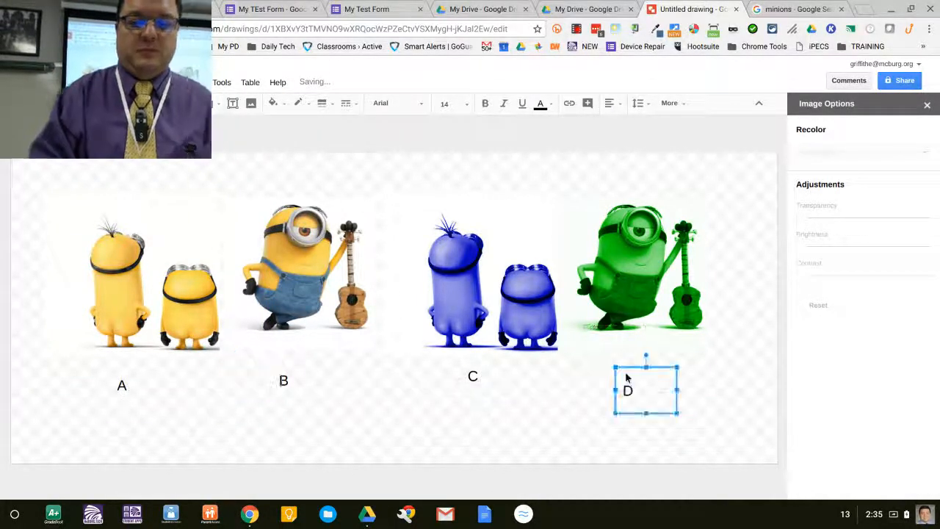
left_click(561, 418)
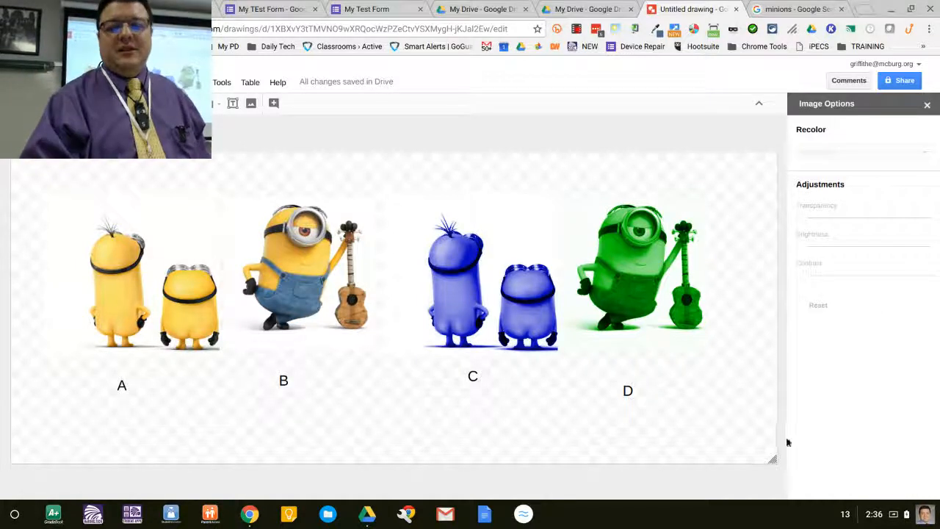
left_click_drag(772, 458, 772, 438)
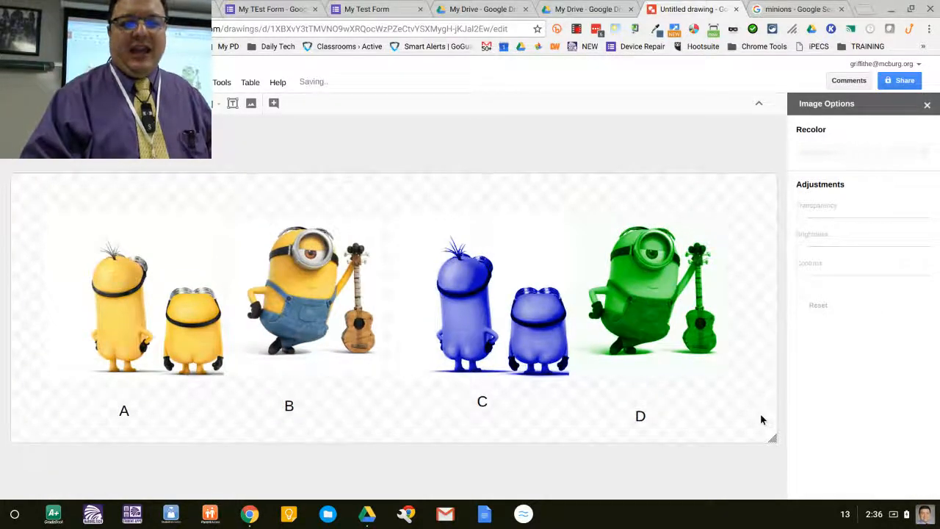
Raise the D label level with C and set the drawing background to white
left_click(644, 409)
left_click_drag(644, 391, 654, 382)
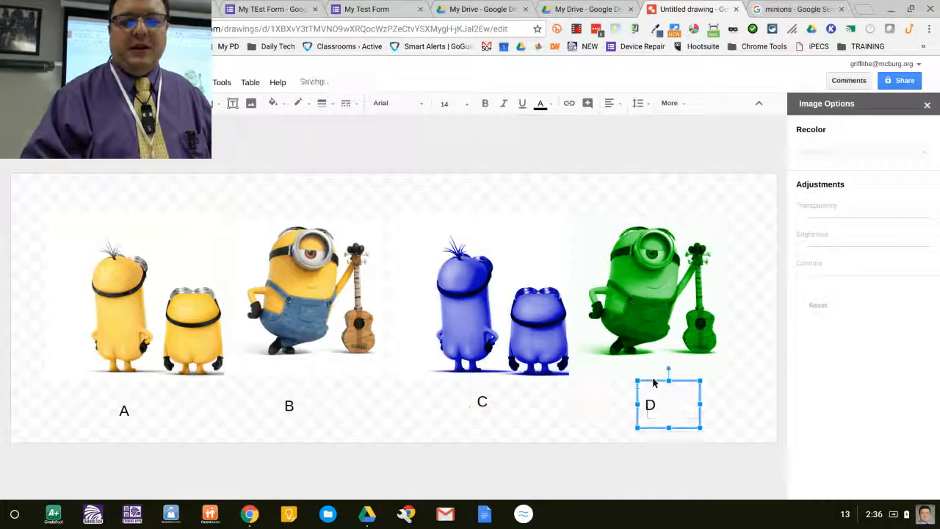
right_click(554, 407)
mouse_move(588, 371)
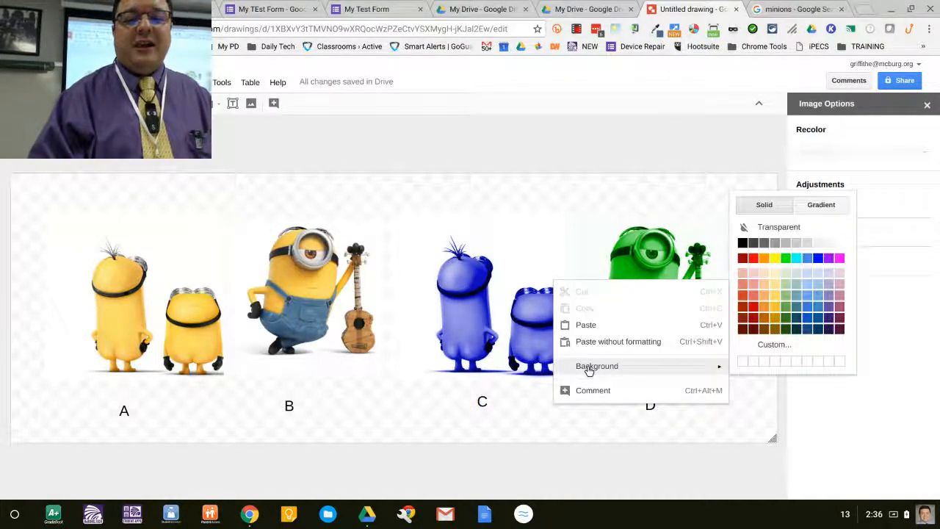
left_click(840, 244)
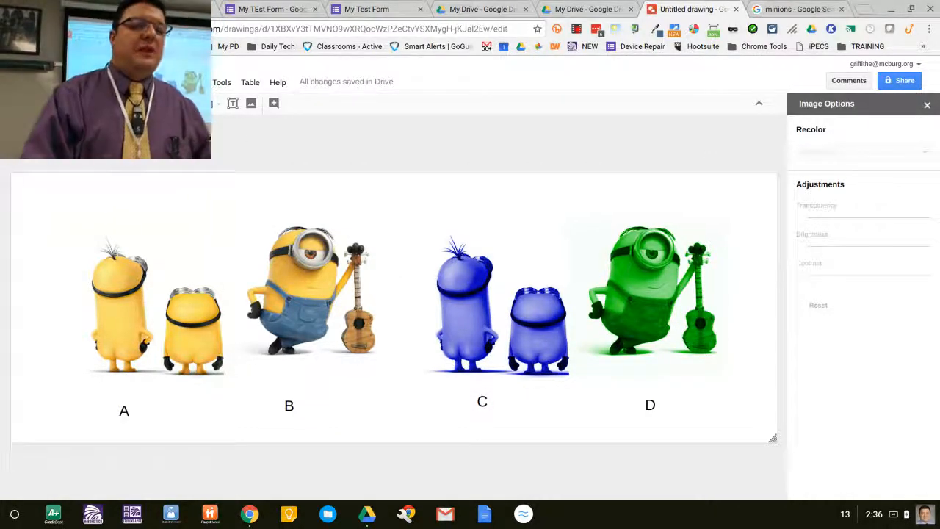
left_click(43, 82)
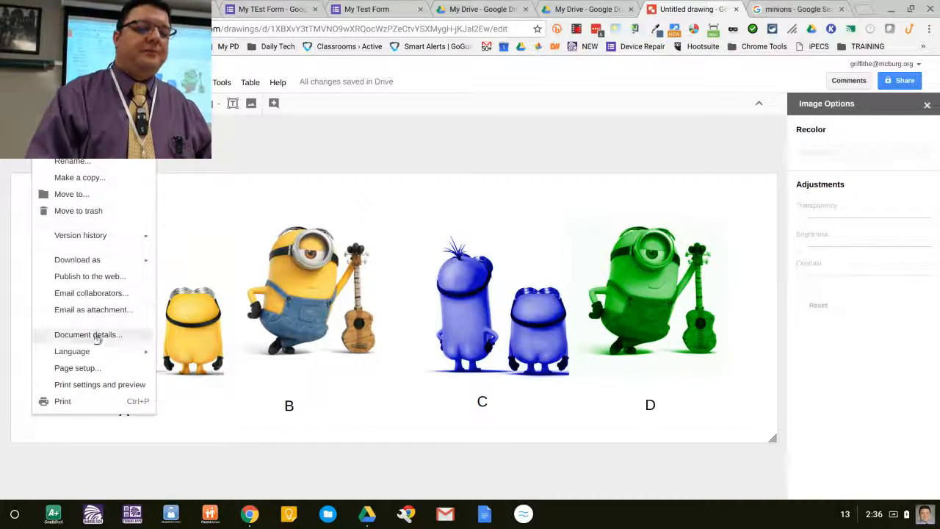
Publish the minions drawing to the web as a Medium (964x339) image and copy its link
left_click(89, 82)
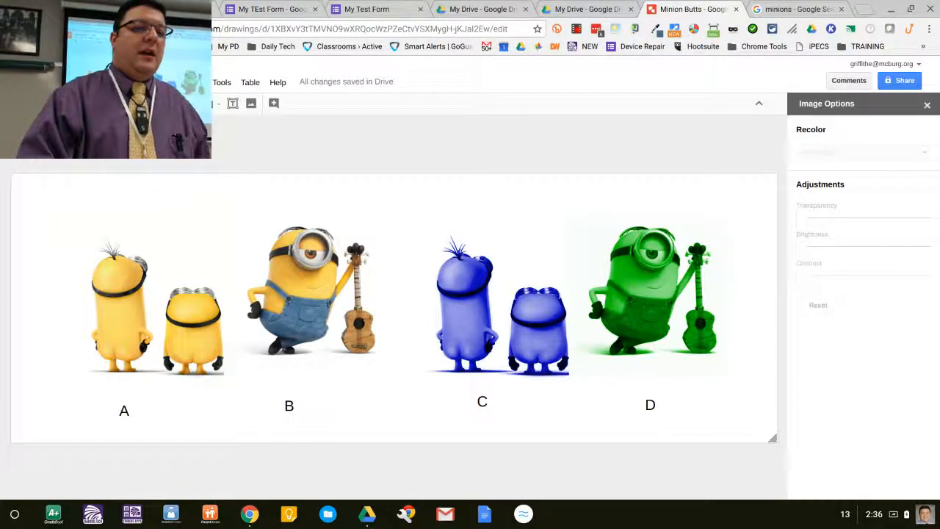
left_click(41, 81)
mouse_move(86, 264)
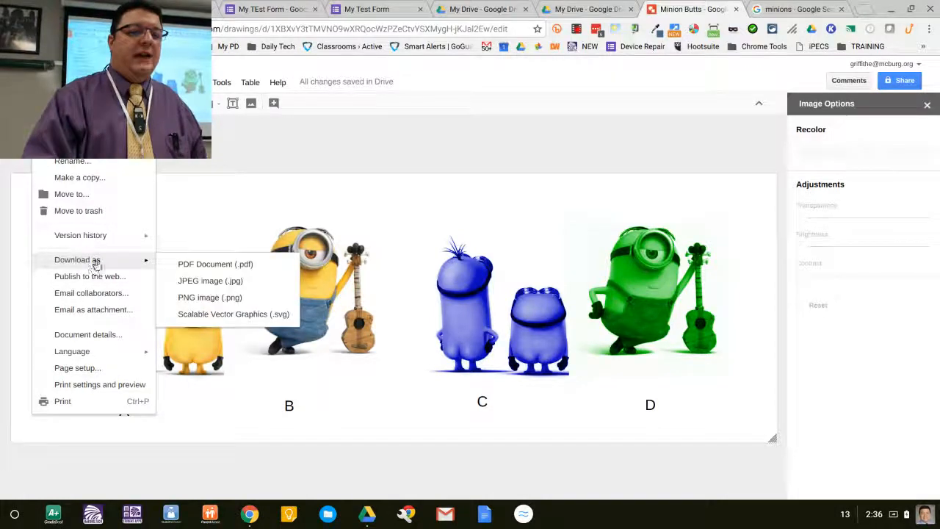
left_click(98, 279)
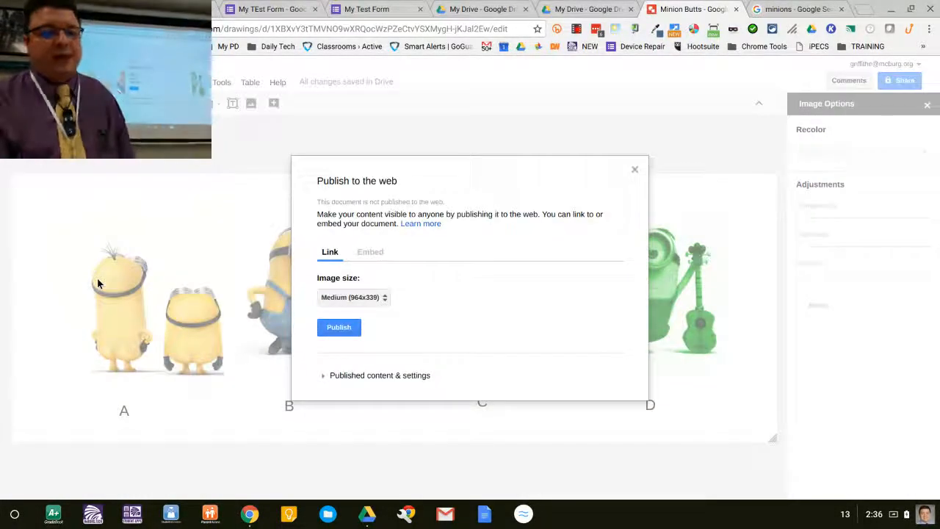
left_click(339, 330)
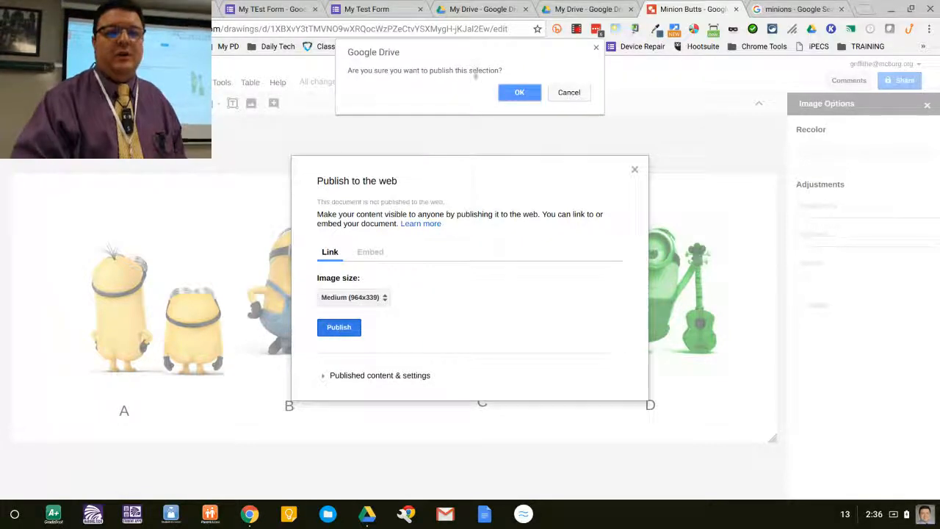
left_click(518, 92)
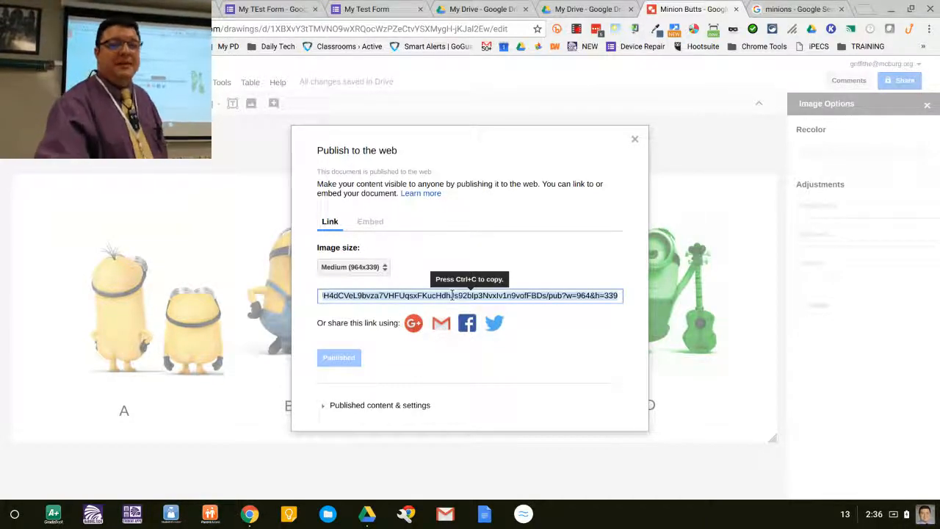
key("ctrl+shift+Tab")
key("ctrl+shift+Tab")
key("ctrl+shift+Tab")
key("ctrl+shift+Tab")
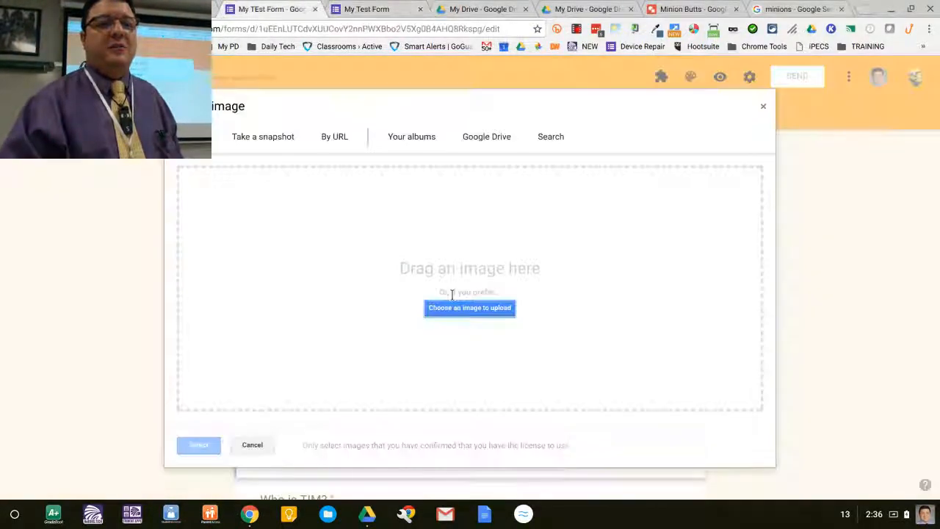
Insert the published A–D minions drawing by URL as an image item above 'Who is TIM?'
left_click(328, 137)
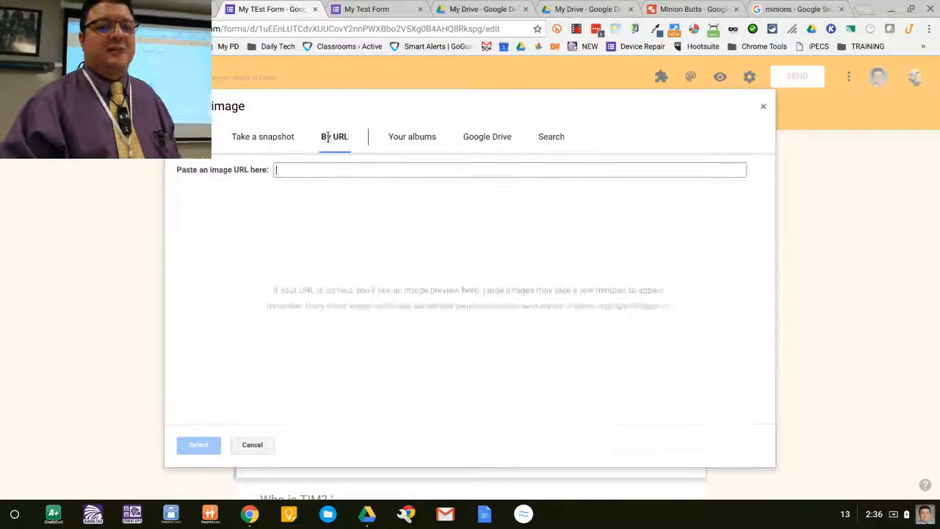
key("ctrl+v")
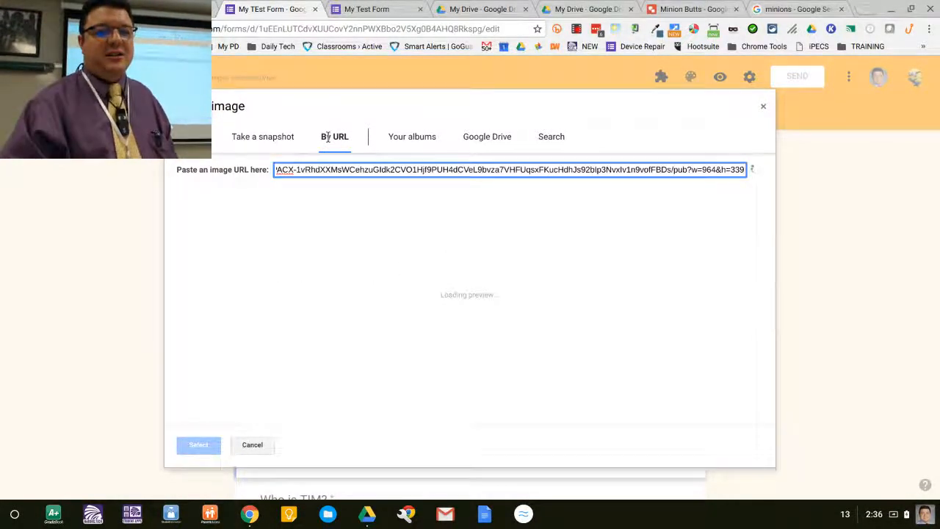
left_click(198, 445)
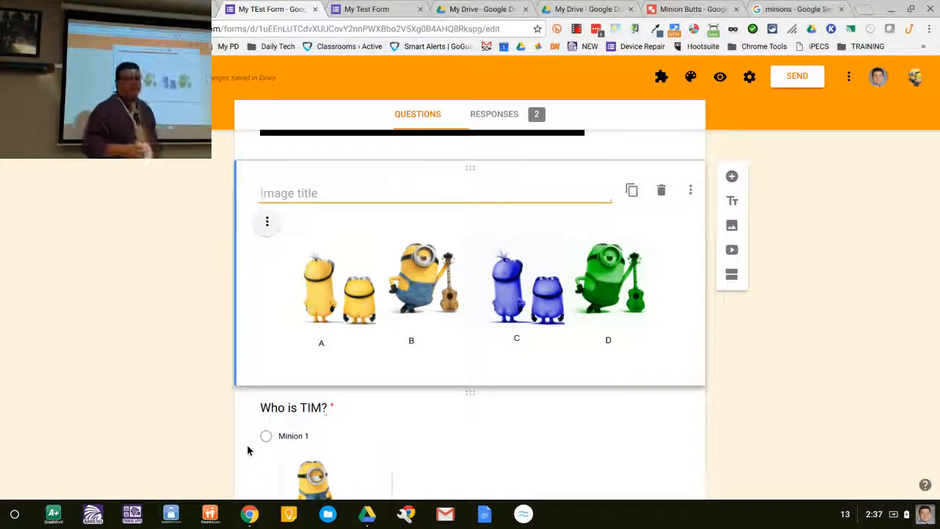
left_click(830, 274)
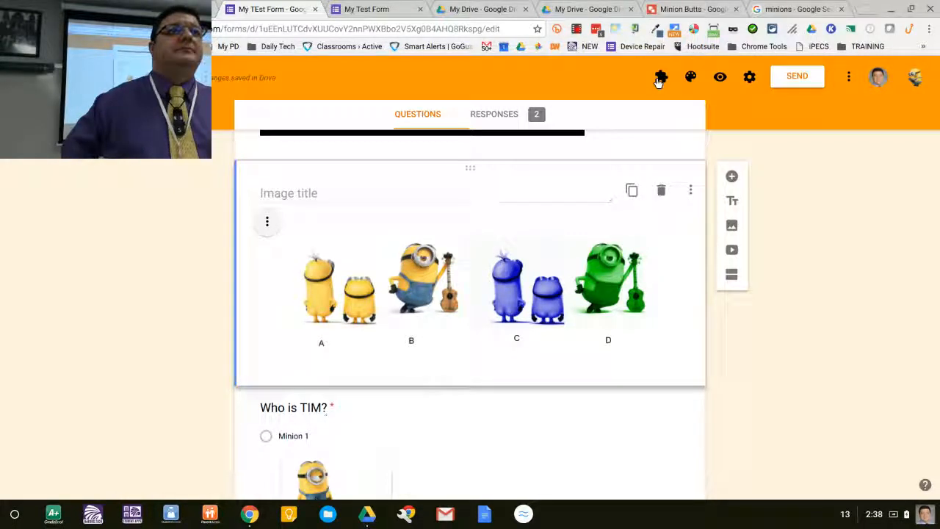
left_click(850, 77)
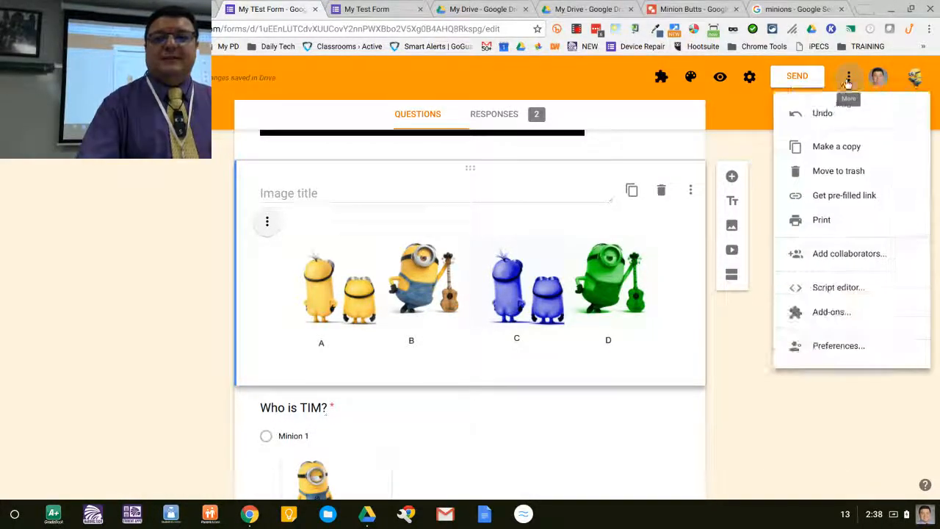
left_click(837, 347)
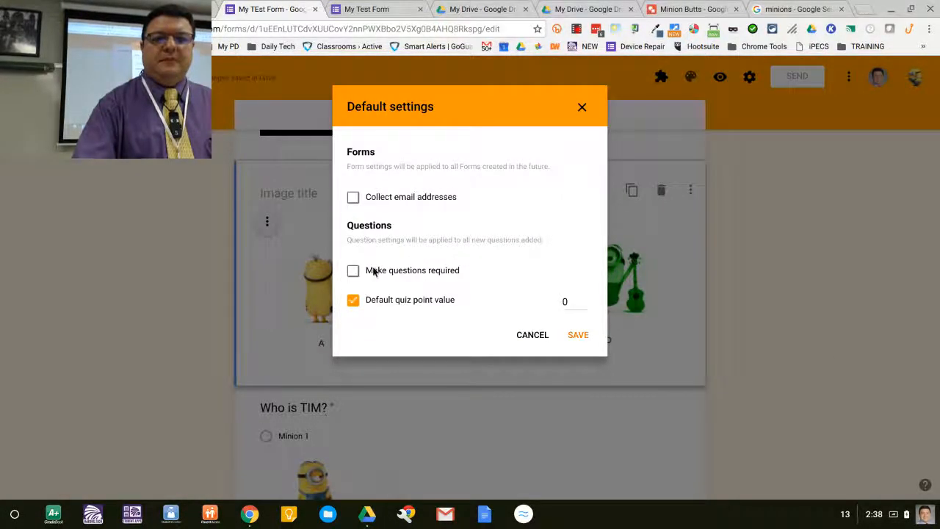
left_click(520, 337)
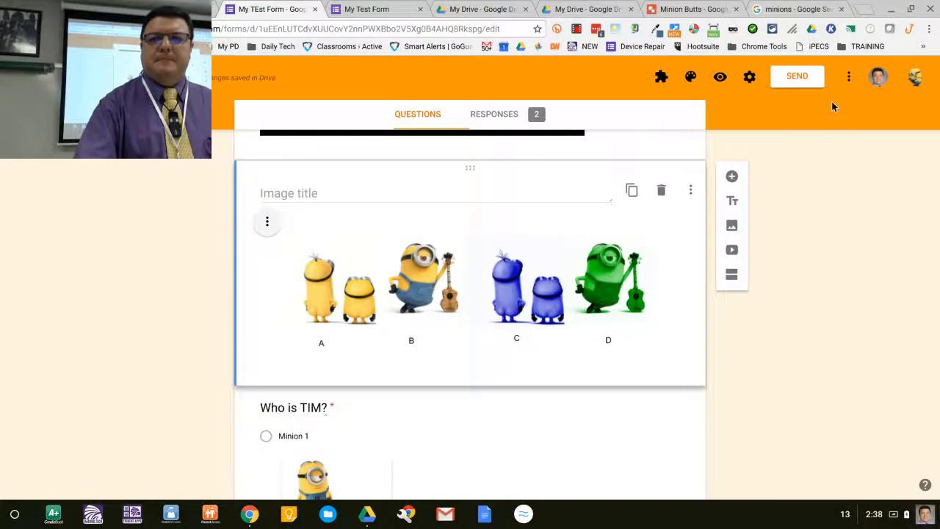
left_click(749, 77)
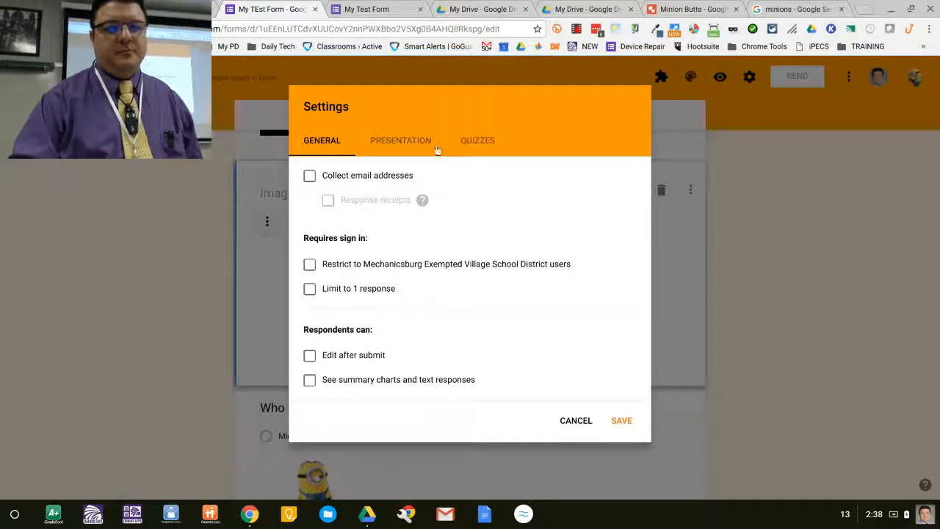
left_click(472, 147)
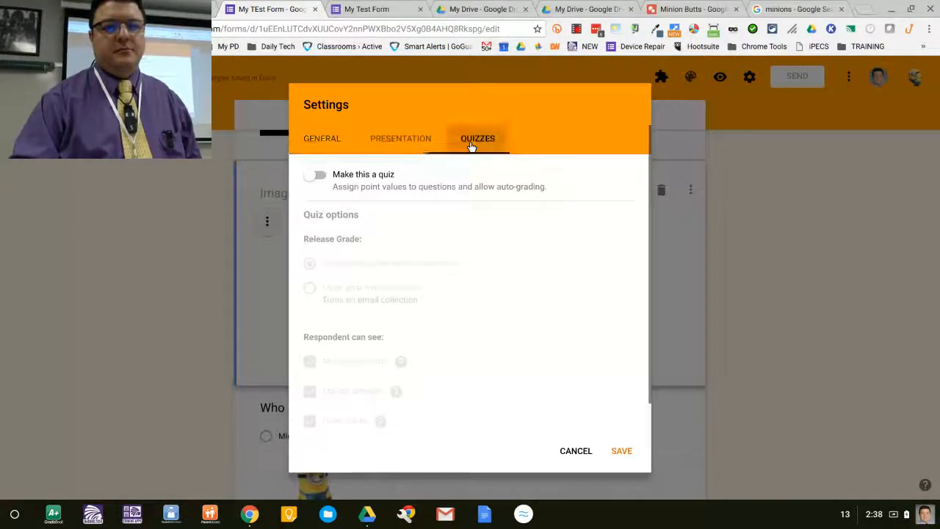
left_click(335, 176)
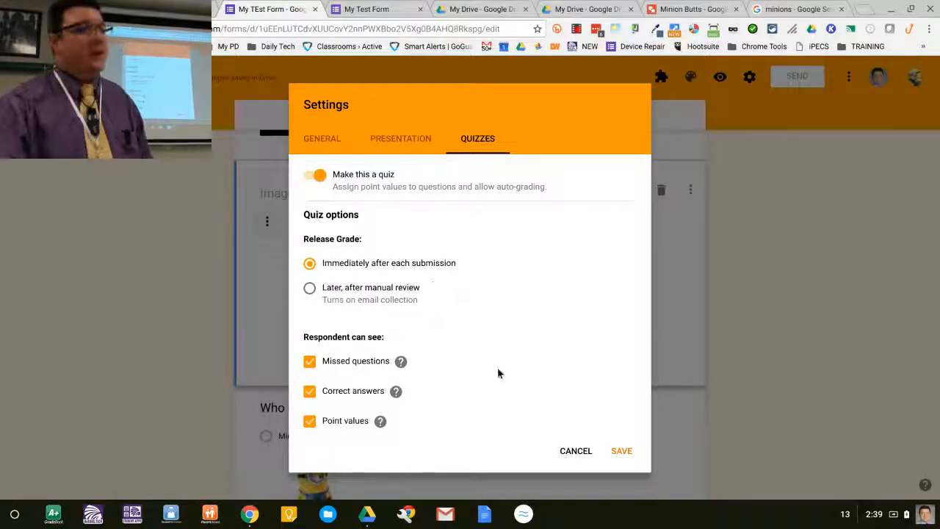
left_click(323, 176)
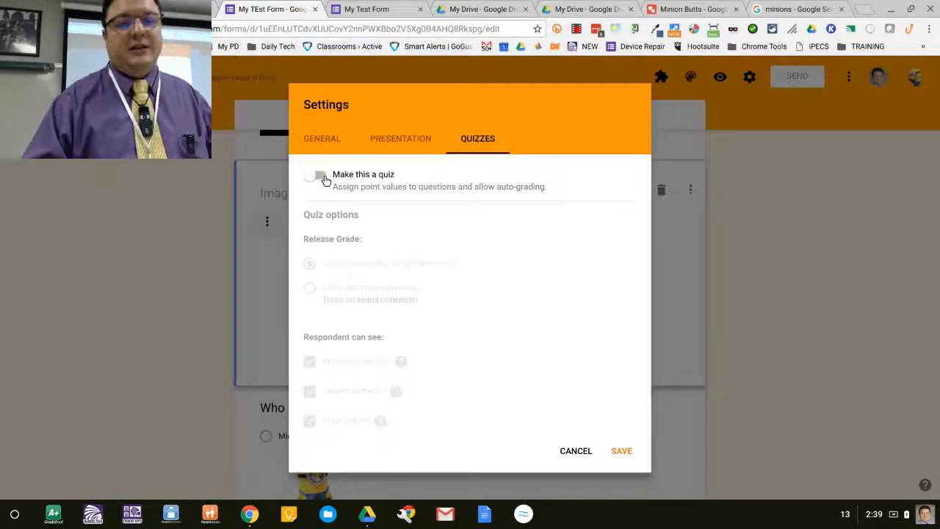
left_click(321, 176)
left_click(575, 450)
scroll(759, 315, "down", 3)
Scroll to the top and preview My Test Form in a new tab
scroll(471, 197, "up", 5)
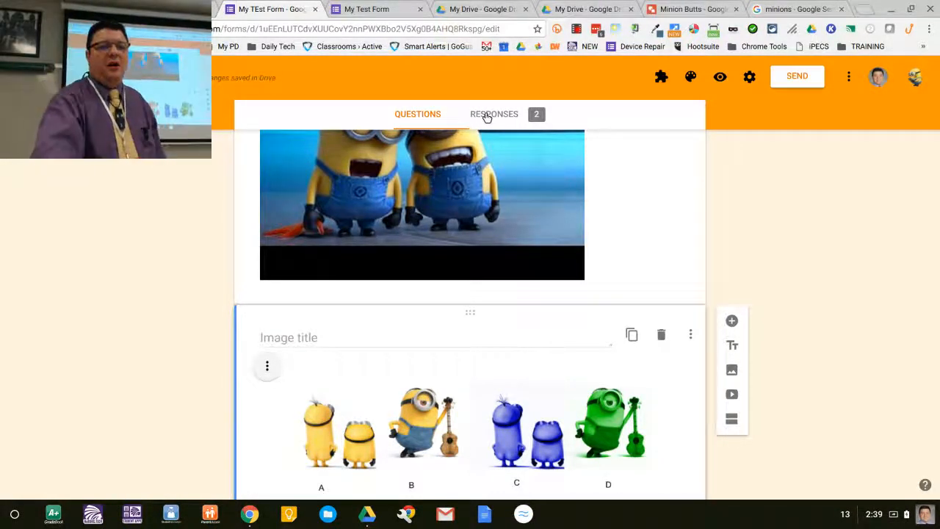
scroll(692, 196, "up", 10)
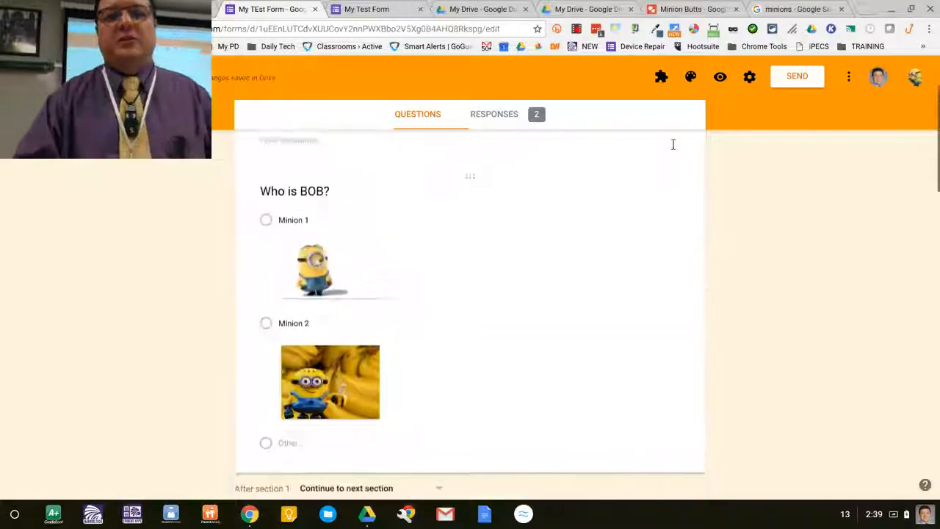
left_click(719, 78)
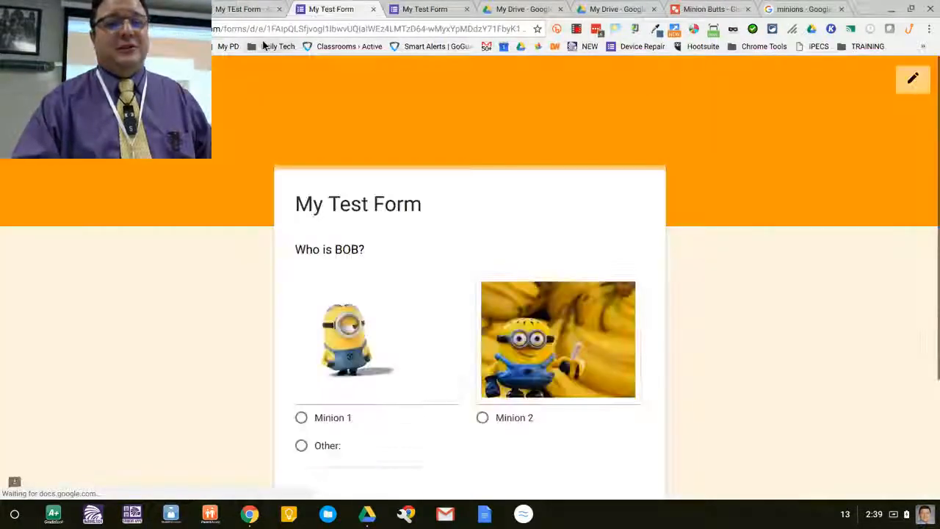
Add a second bullet on the Session Resources slide with the live form's address as a link
left_click(269, 30)
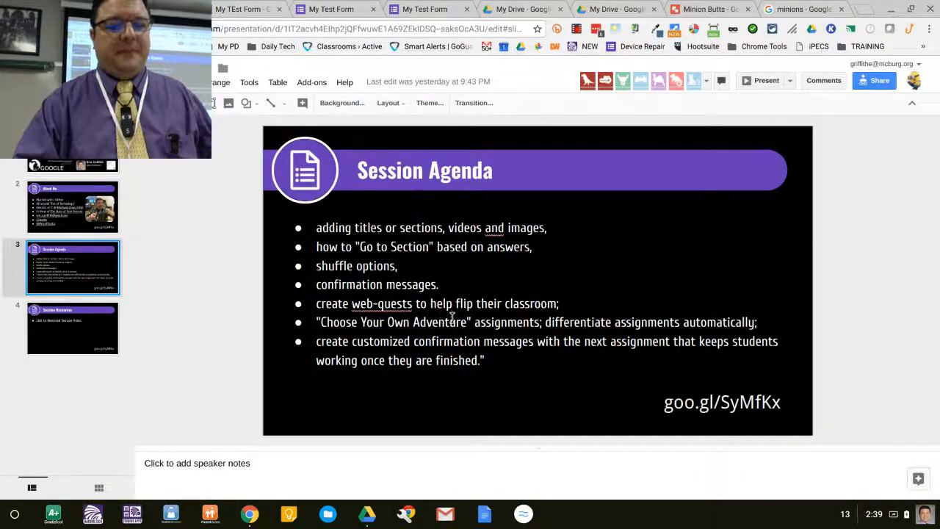
left_click(82, 340)
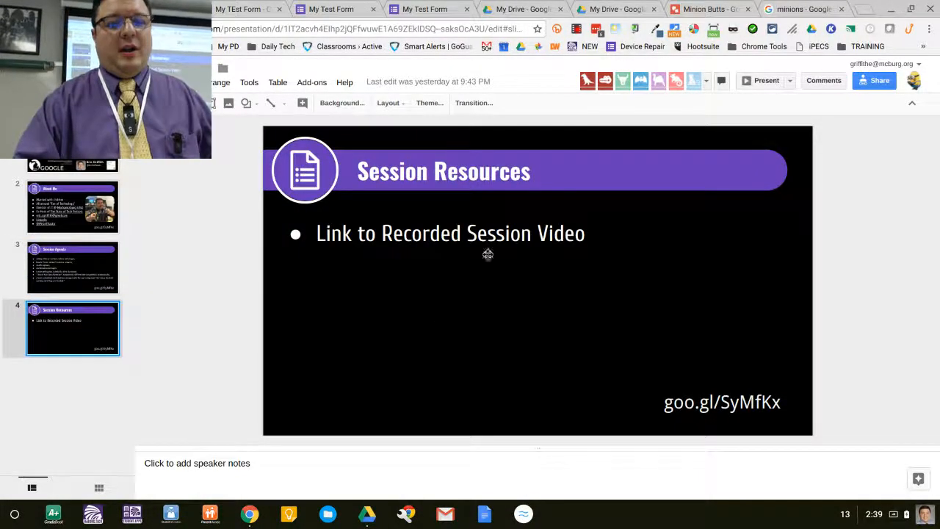
left_click(582, 235)
key("Return")
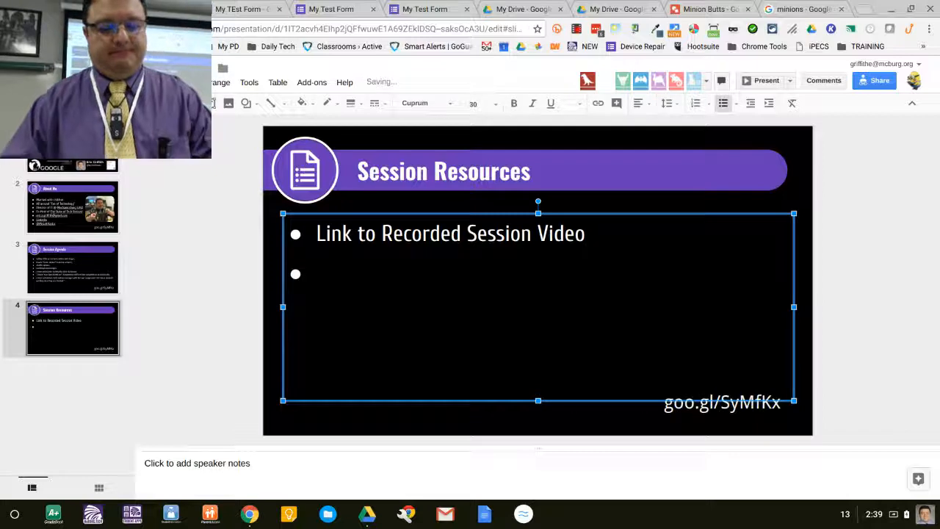
type("https://docs.google.com/forms/d/e/1FAIpQLSfjvogI1IbwvUQIaIWEz4LMTzD64-wMyxYpMDdzY71FbyK1Yg/viewform")
key("shift+Up")
key("shift+Up")
key("shift+Up")
key("ctrl+shift+Right")
key("ctrl+shift+Right")
key("ctrl+shift+Right")
key("ctrl+shift+Right")
key("ctrl+shift+Right")
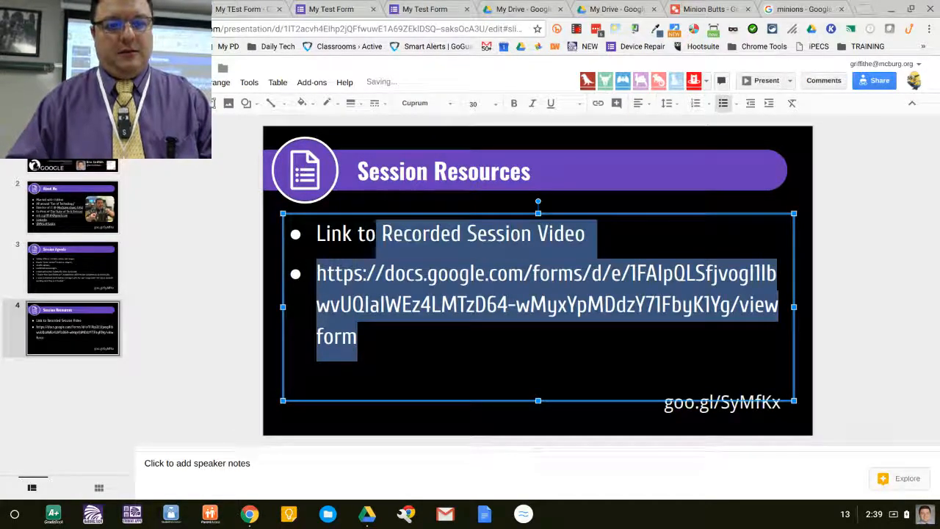
key("ctrl+k")
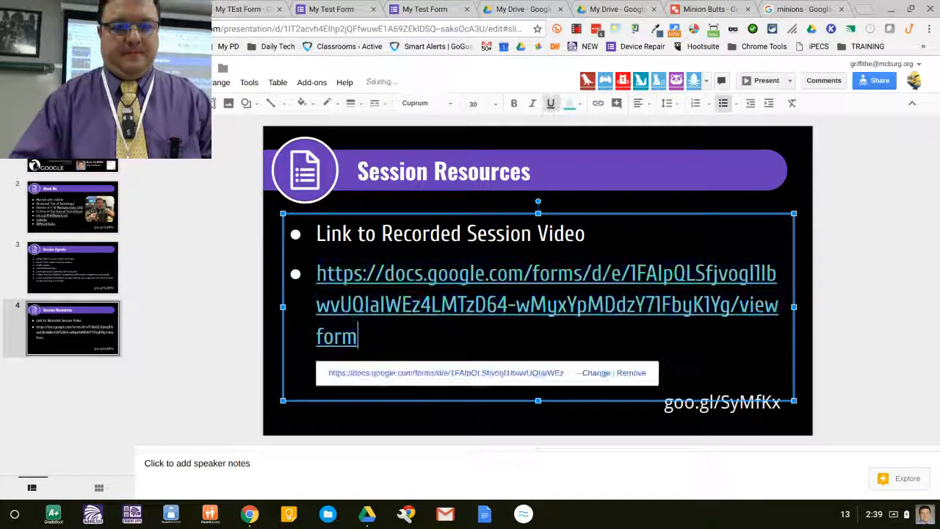
left_click(227, 266)
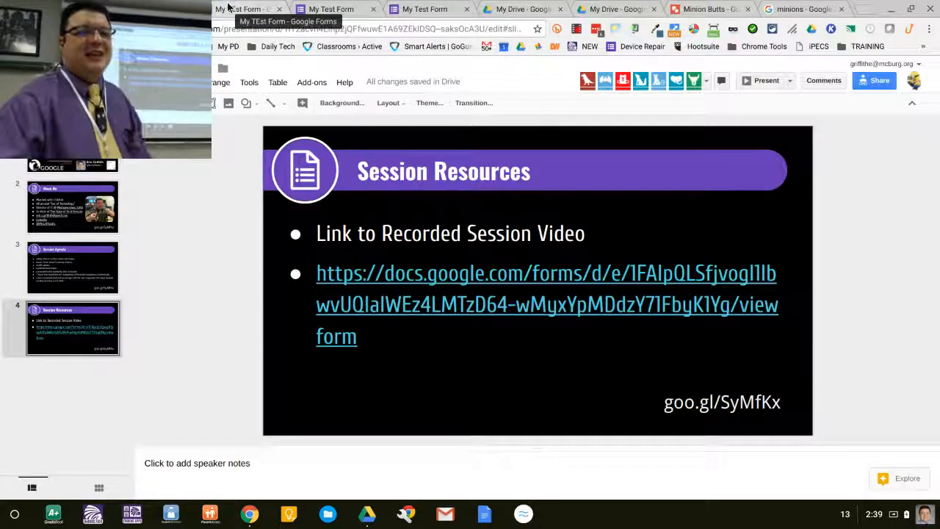
left_click(330, 8)
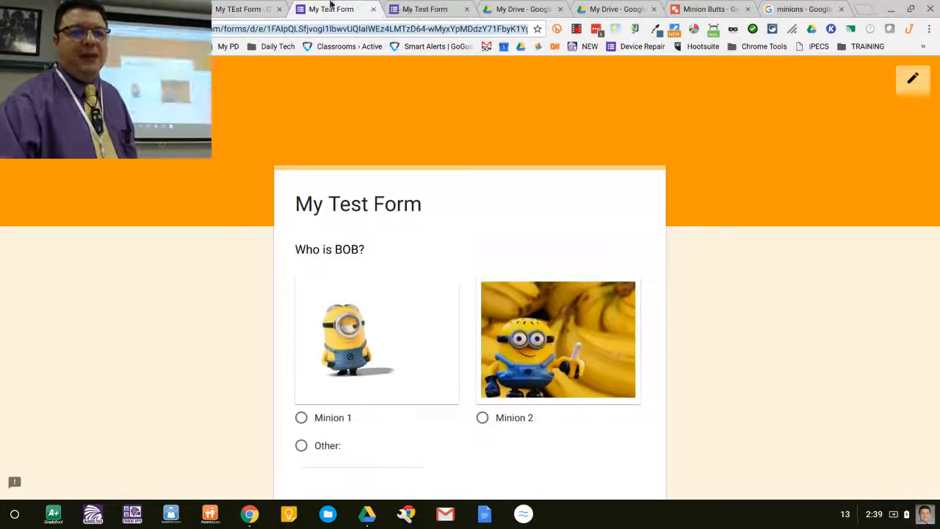
Check the responses so far, then answer Who is BOB? with Minion 1 on the live form
left_click(242, 8)
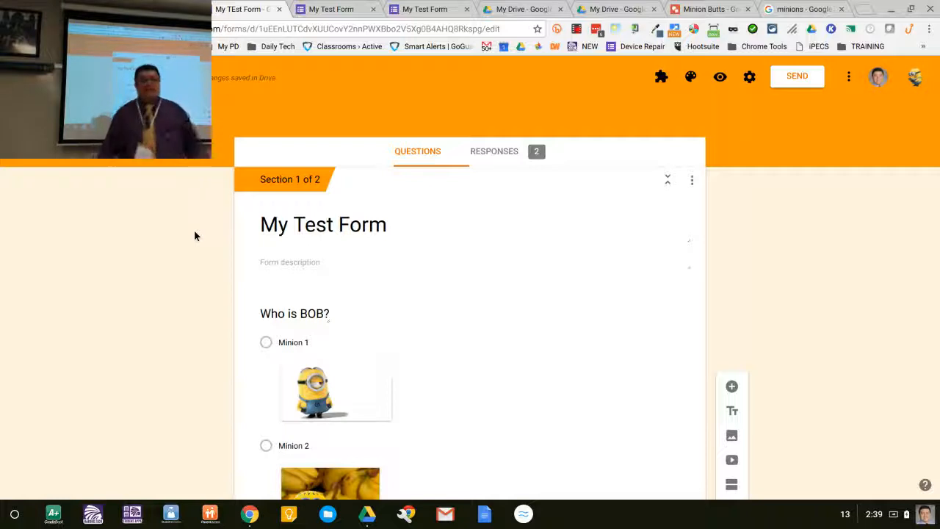
left_click(494, 154)
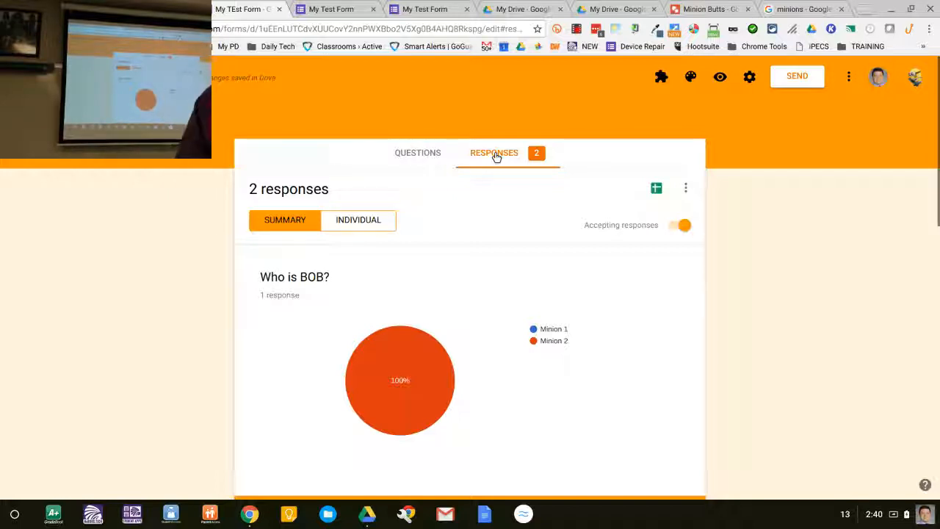
key("ctrl+Tab")
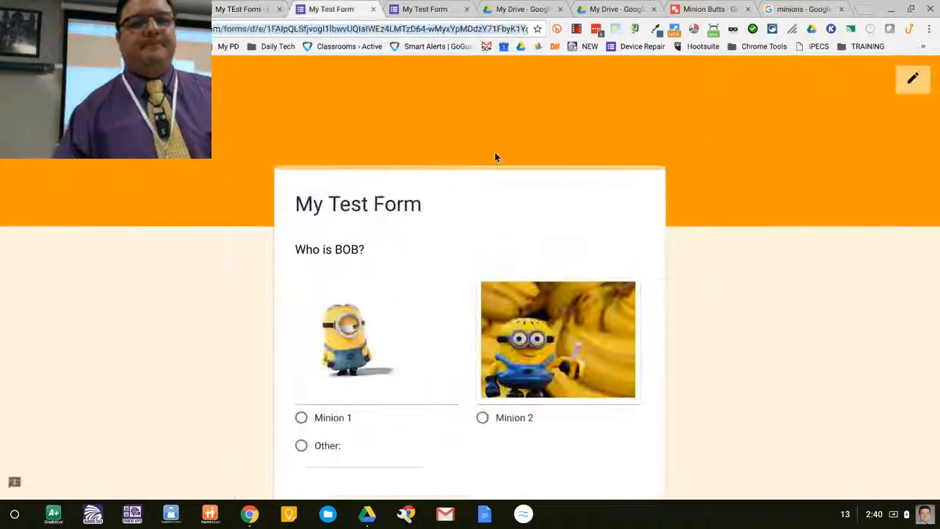
scroll(584, 414, "down", 3)
scroll(583, 413, "up", 3)
scroll(583, 414, "down", 3)
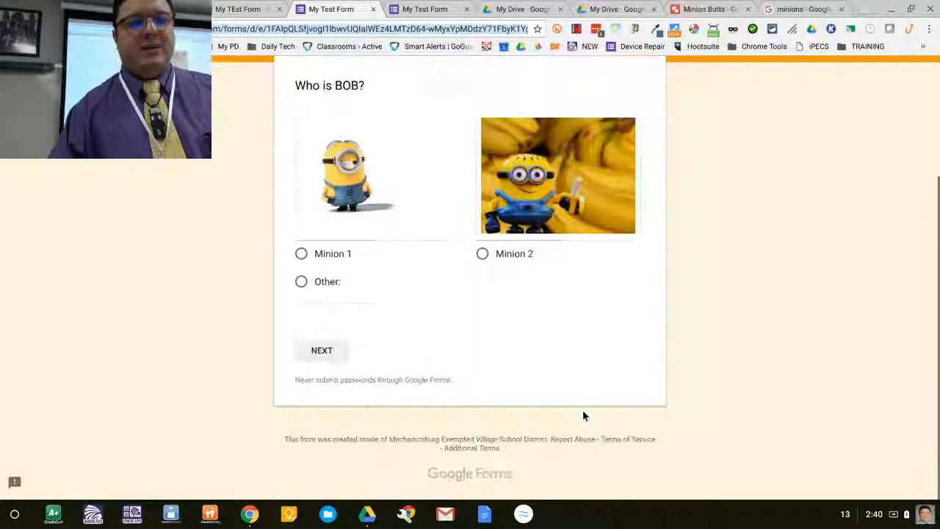
left_click(301, 253)
left_click(317, 350)
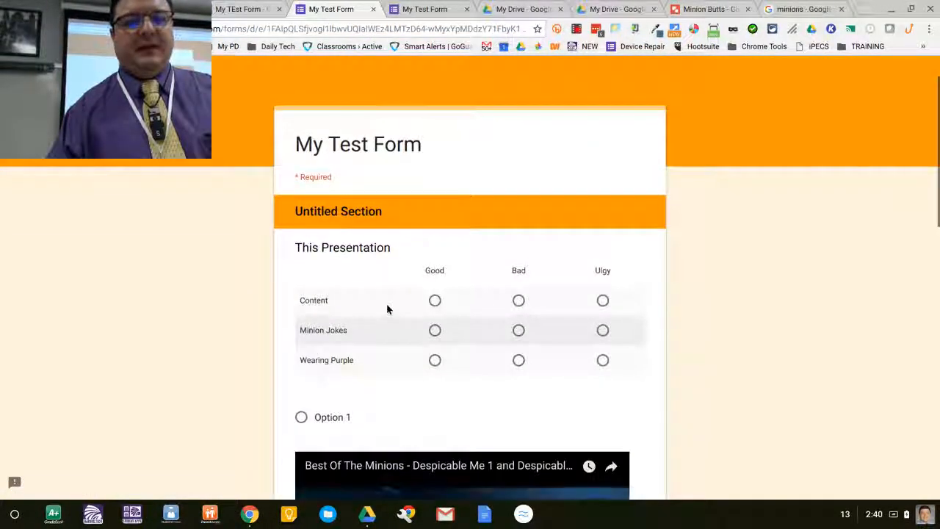
Rate Content Good, Minion Jokes Bad, Wearing Purple Ugly, choose Minion 1 for TIM, and submit
left_click(435, 301)
left_click(519, 330)
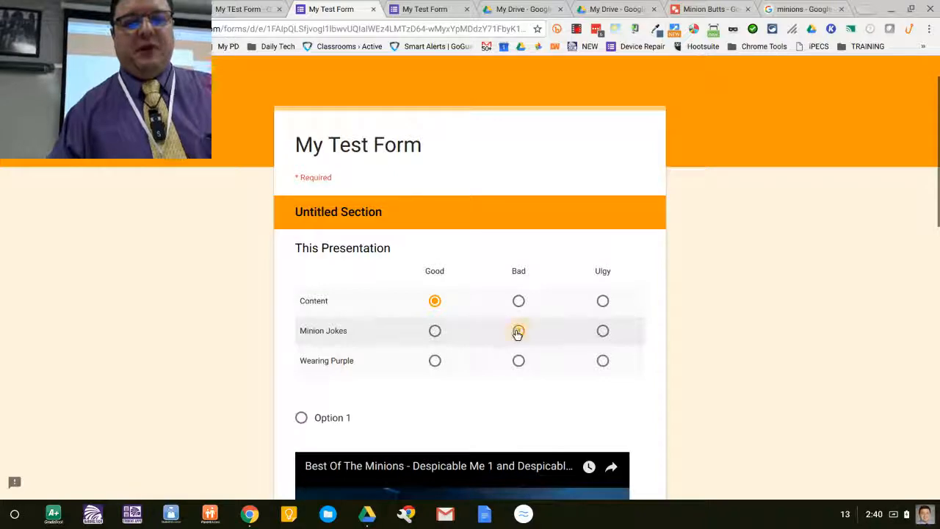
left_click(602, 360)
scroll(605, 363, "down", 10)
scroll(605, 367, "down", 2)
left_click(332, 254)
left_click(380, 348)
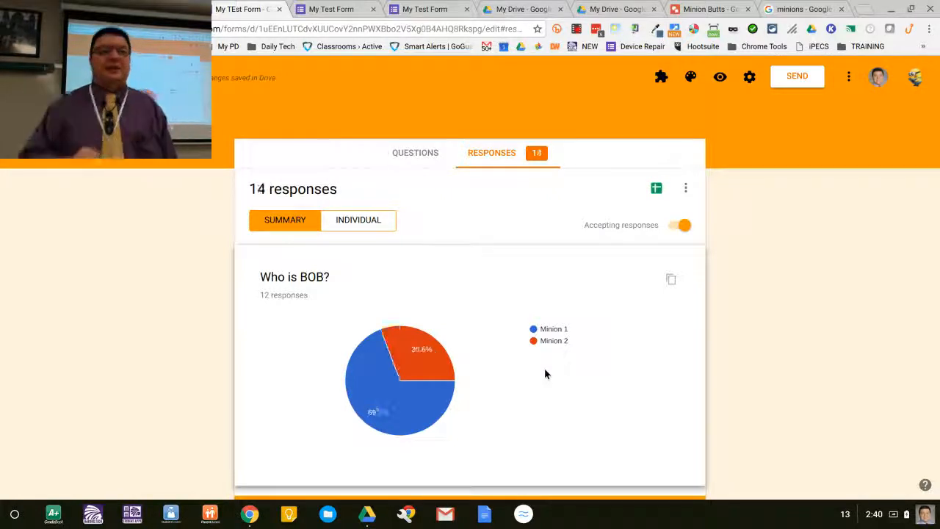
Scroll through the summary charts for each question on the Responses tab
scroll(545, 371, "down", 4)
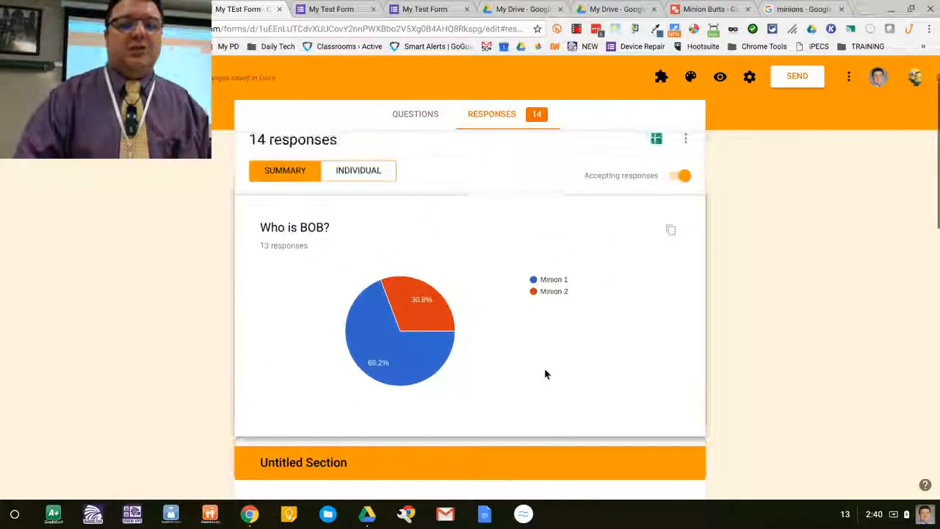
scroll(545, 375, "down", 2)
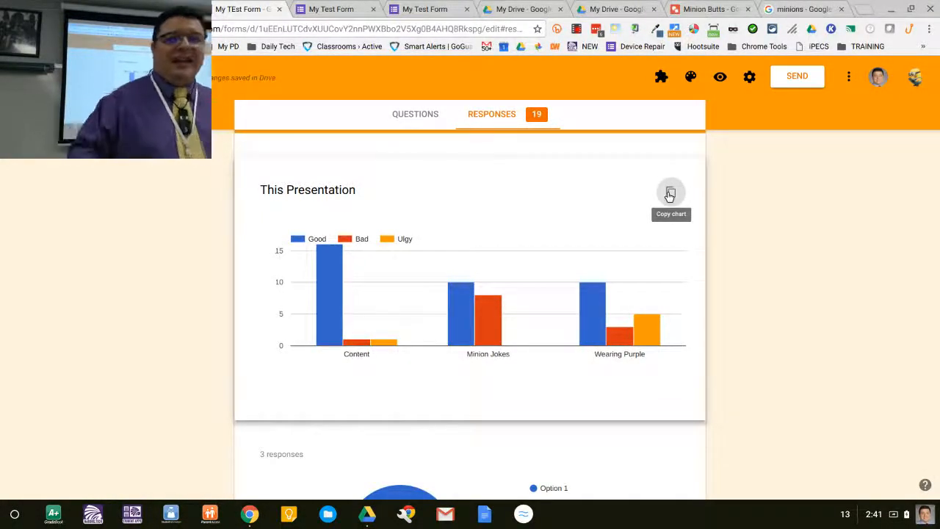
scroll(669, 196, "down", 6)
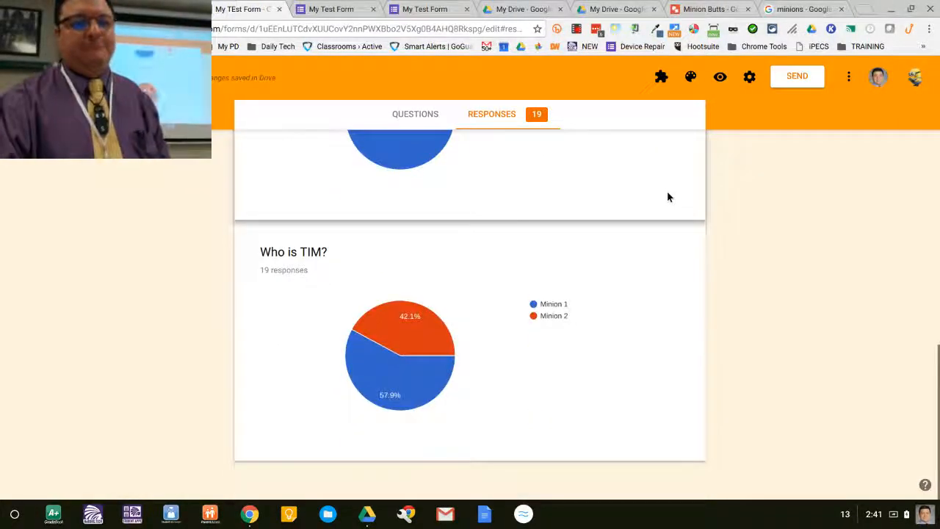
scroll(667, 197, "up", 10)
scroll(667, 195, "up", 4)
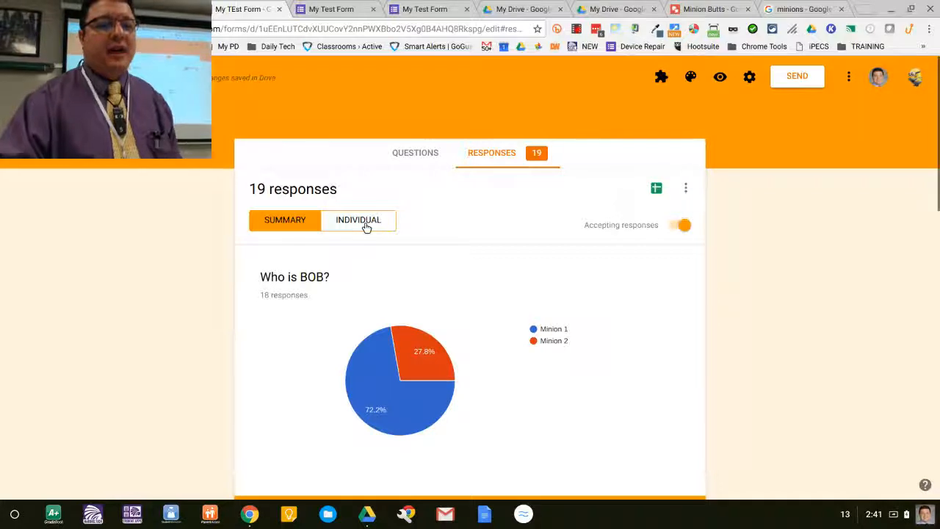
Page forward through three individual responses, then back two
left_click(366, 223)
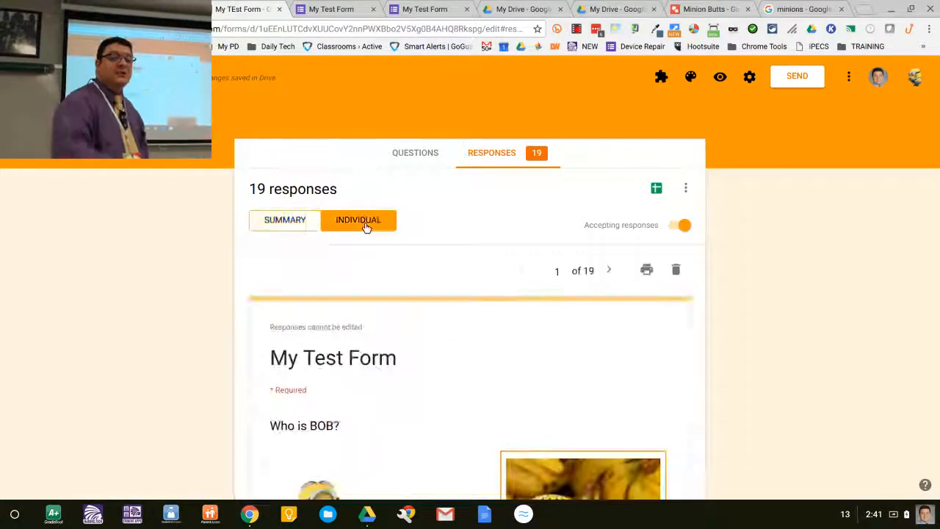
scroll(365, 226, "down", 3)
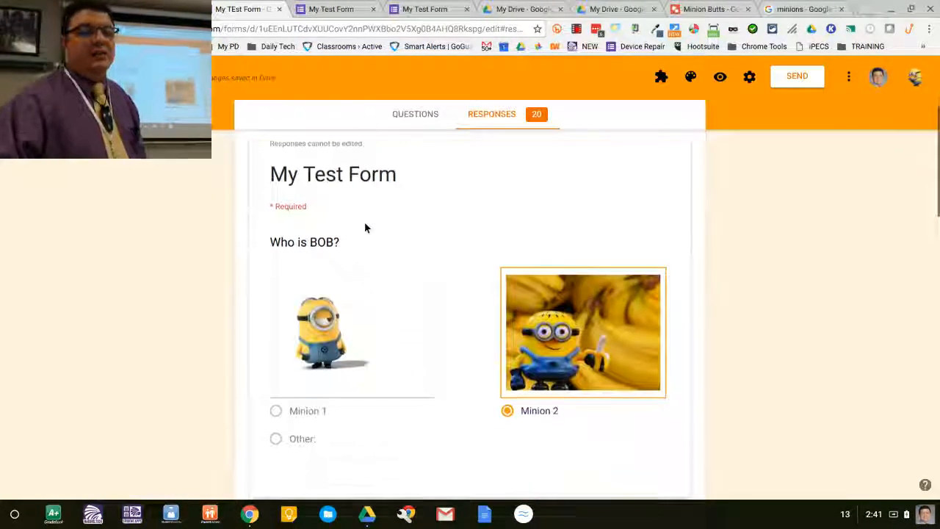
scroll(366, 226, "up", 1)
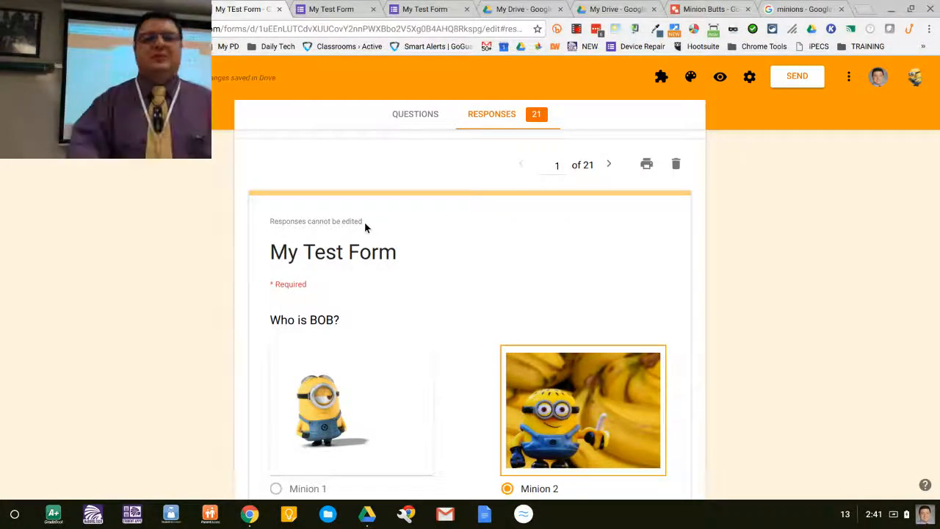
left_click(608, 165)
left_click(608, 165)
left_click(608, 165)
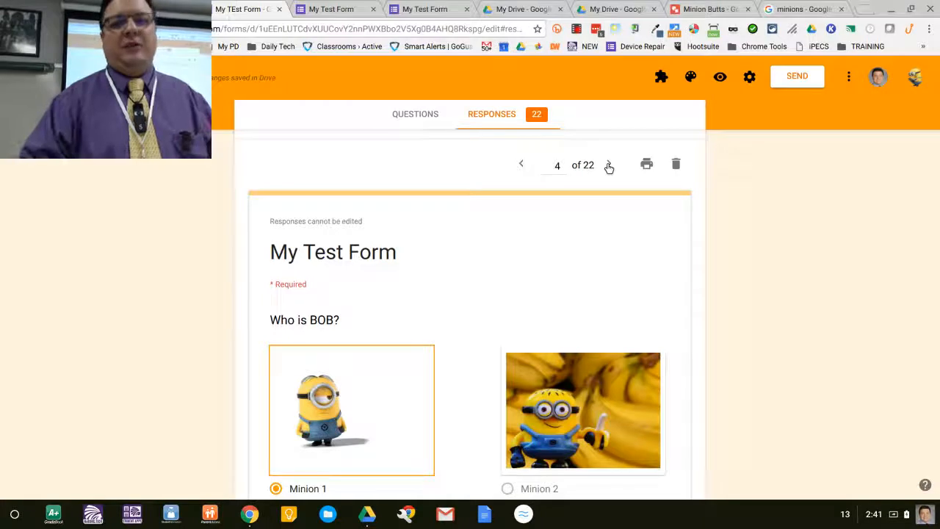
left_click(521, 166)
left_click(520, 166)
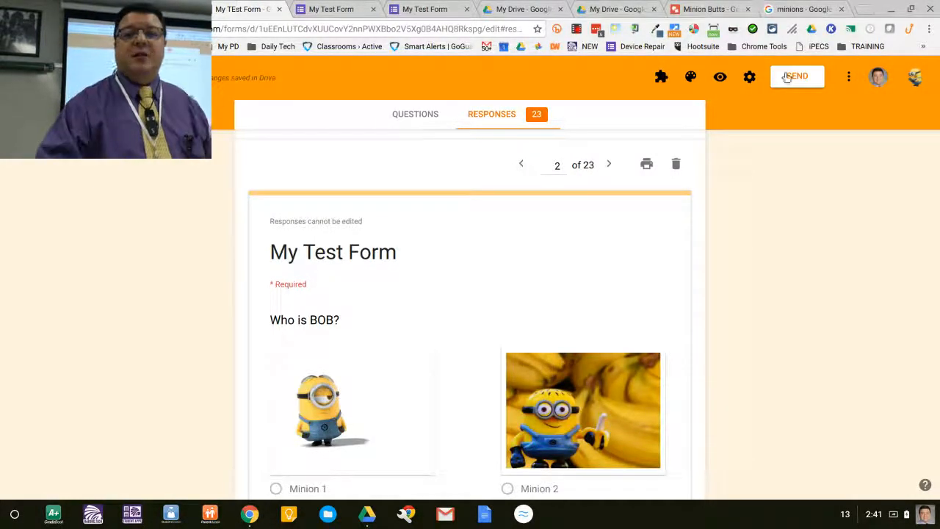
Open the form settings and toggle the school-district sign-in restriction on, then off
left_click(749, 79)
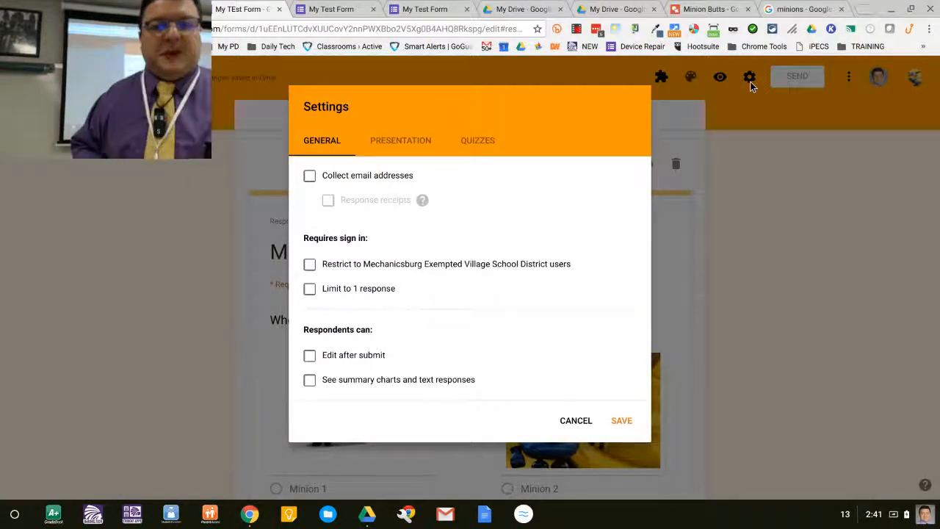
left_click(372, 263)
left_click(372, 264)
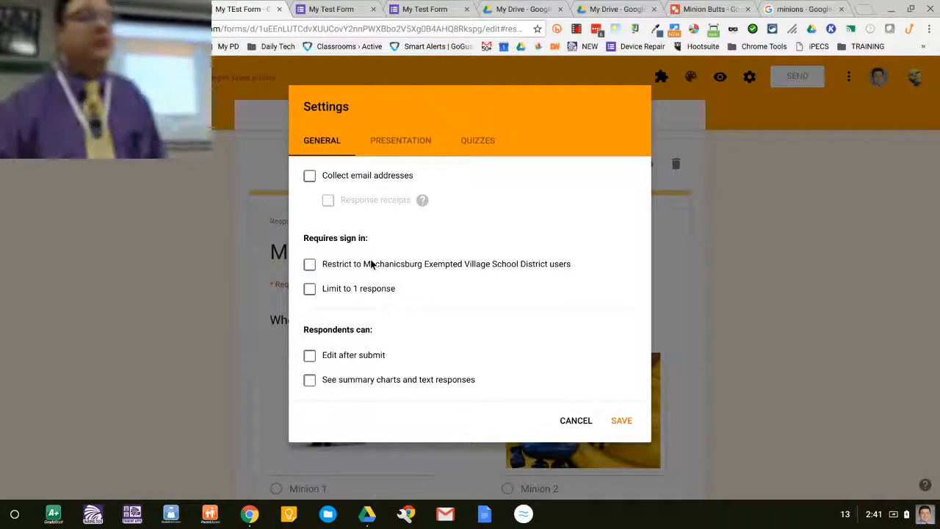
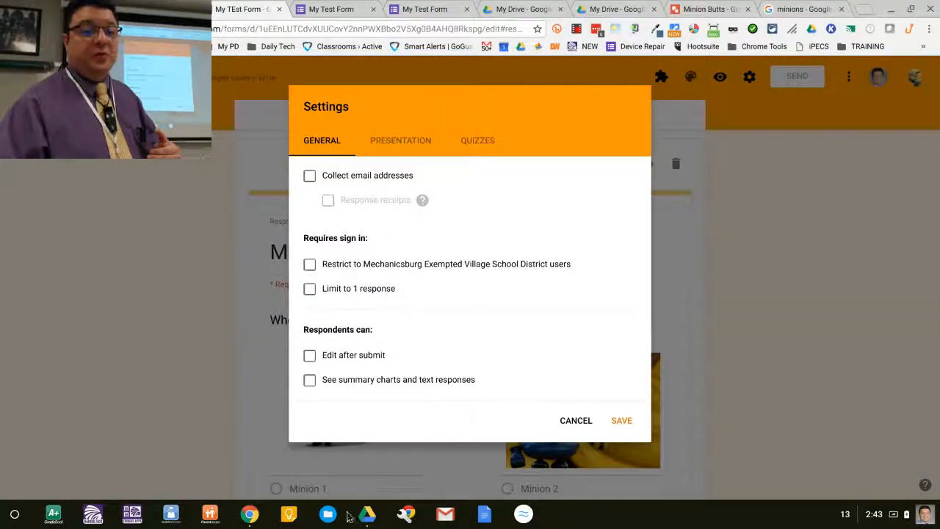
Cancel the settings and return to My Test Form's Responses tab, showing the summary view
left_click(576, 422)
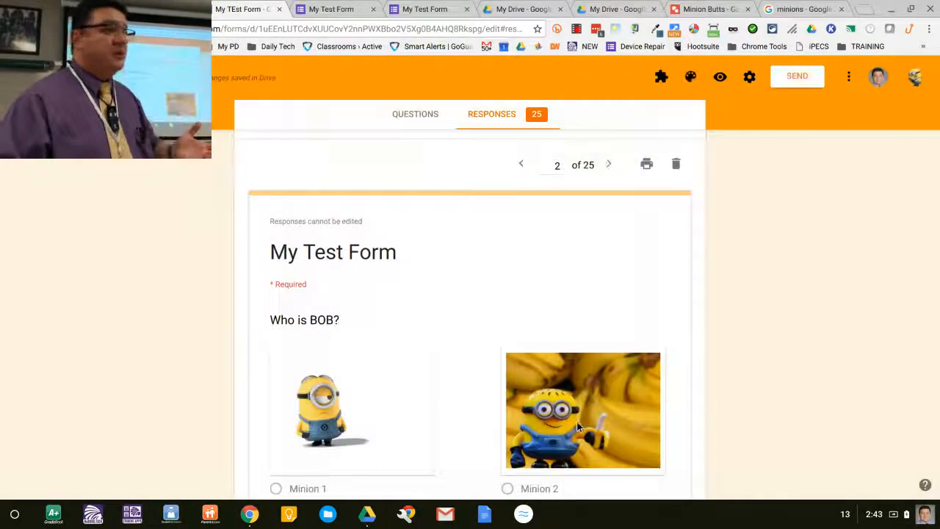
left_click(424, 115)
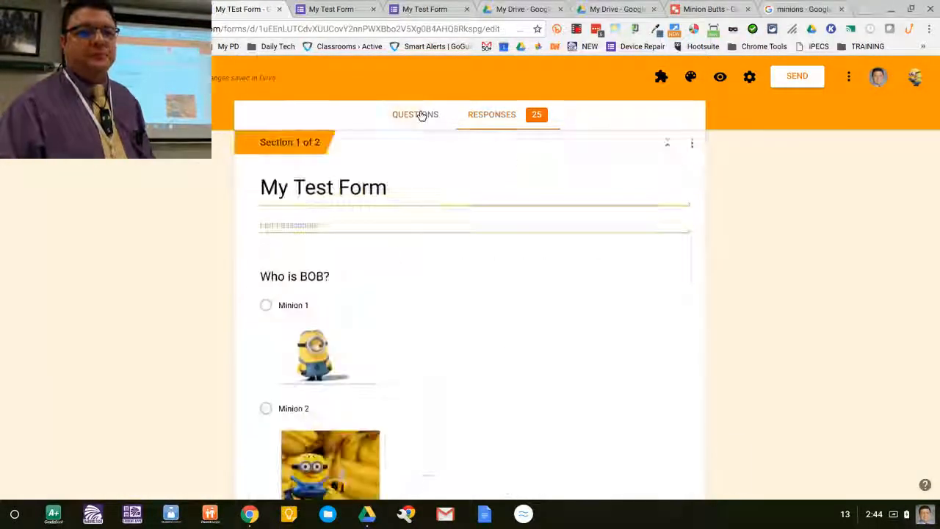
left_click(487, 117)
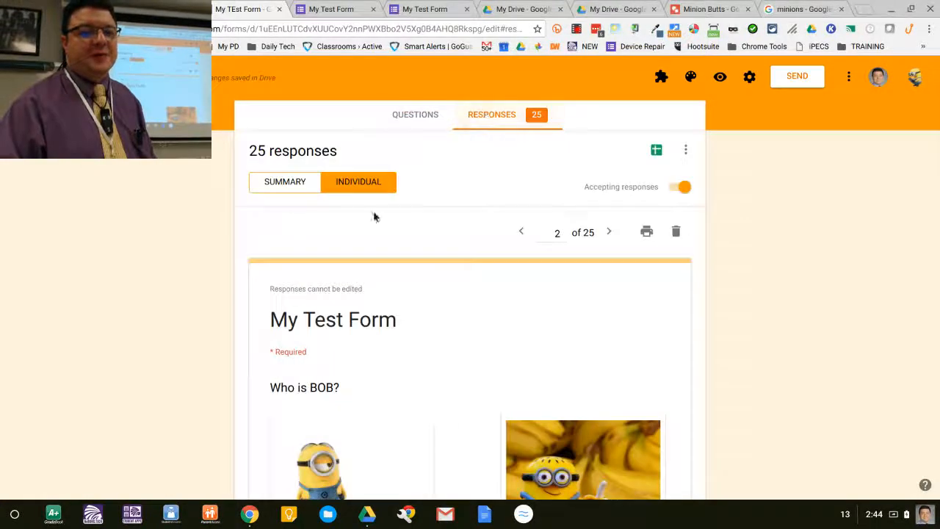
left_click(280, 183)
Link the 25 responses to a new spreadsheet, My TEst Form (Responses)
scroll(406, 313, "down", 3)
scroll(406, 313, "up", 1)
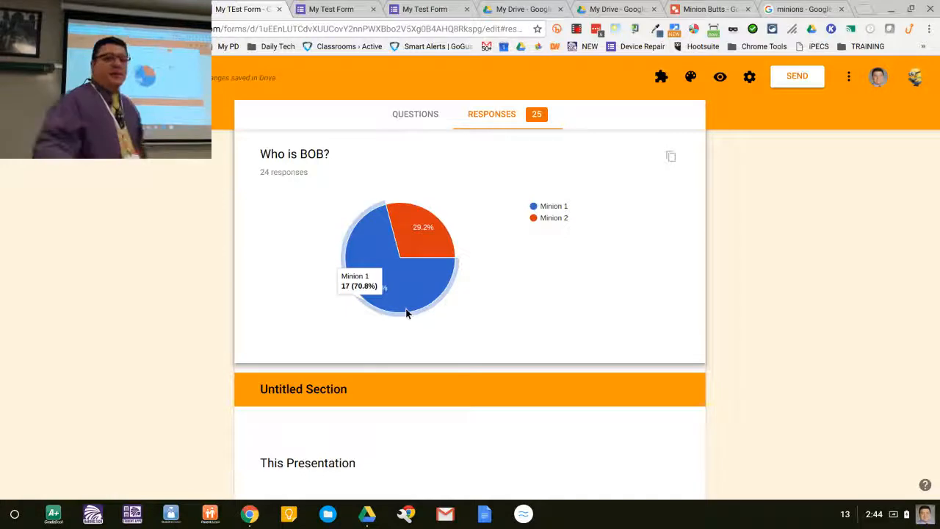
scroll(406, 312, "up", 2)
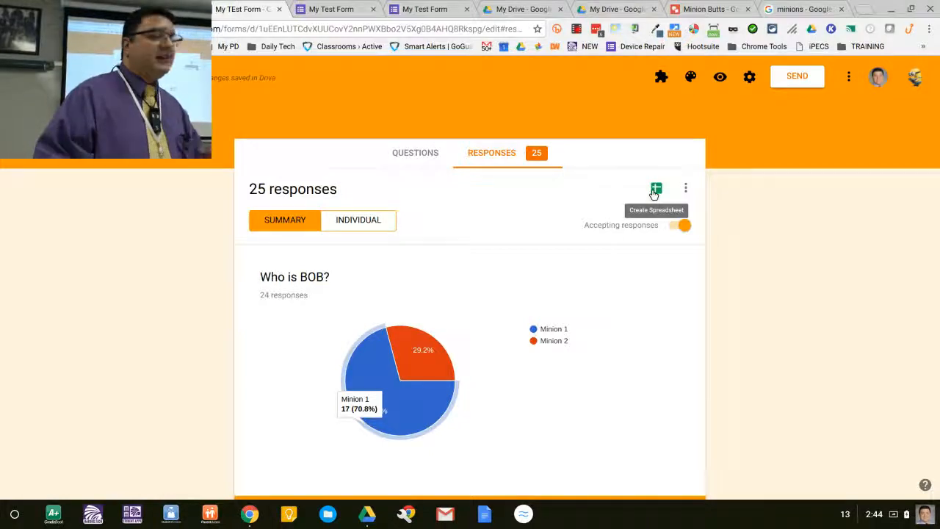
left_click(654, 191)
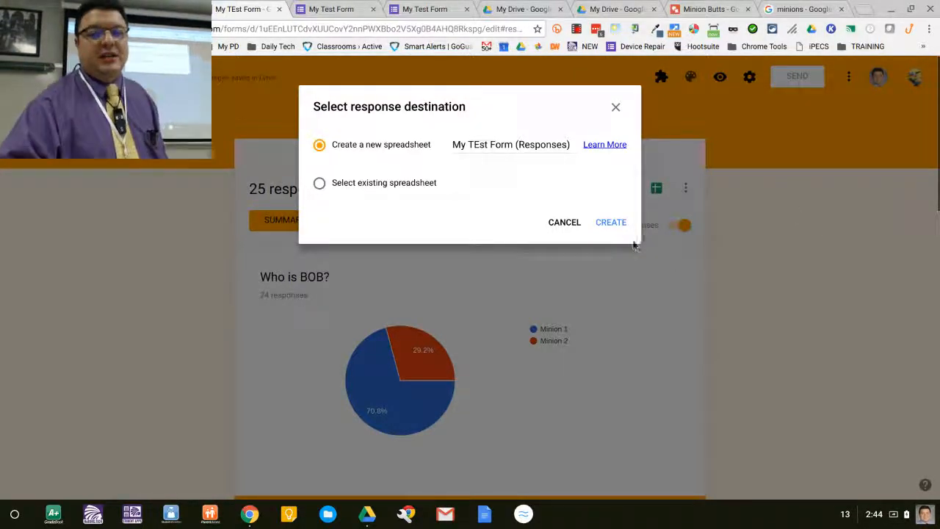
left_click(604, 223)
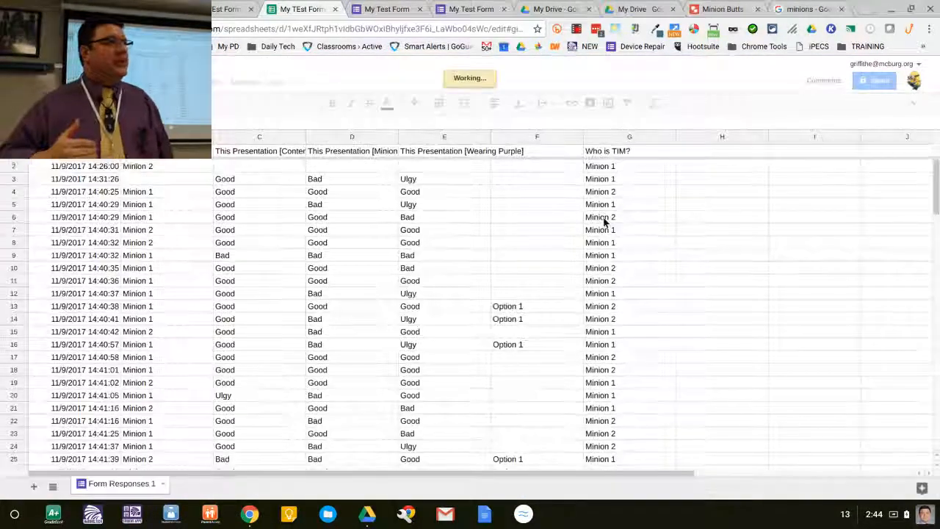
Widen column C and column D so the Content and Minion Jokes headers show fully
scroll(603, 220, "down", 5)
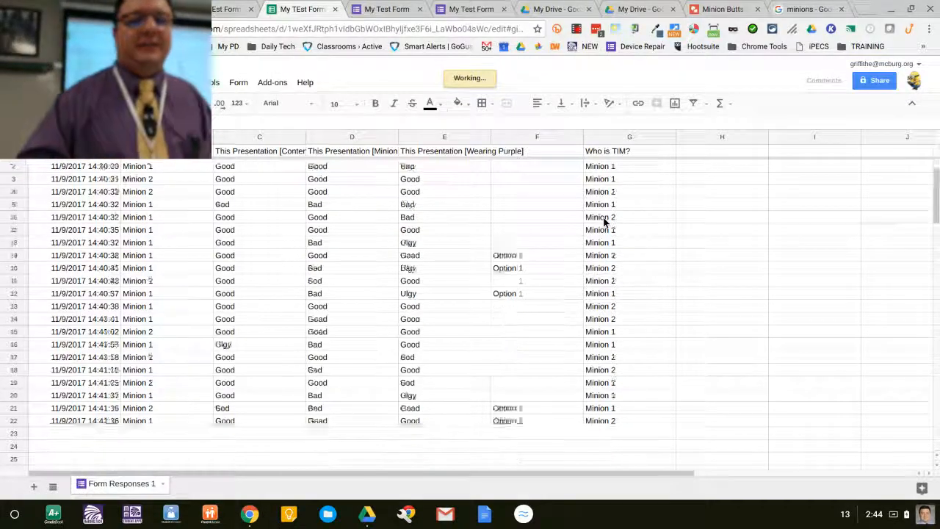
scroll(603, 220, "up", 5)
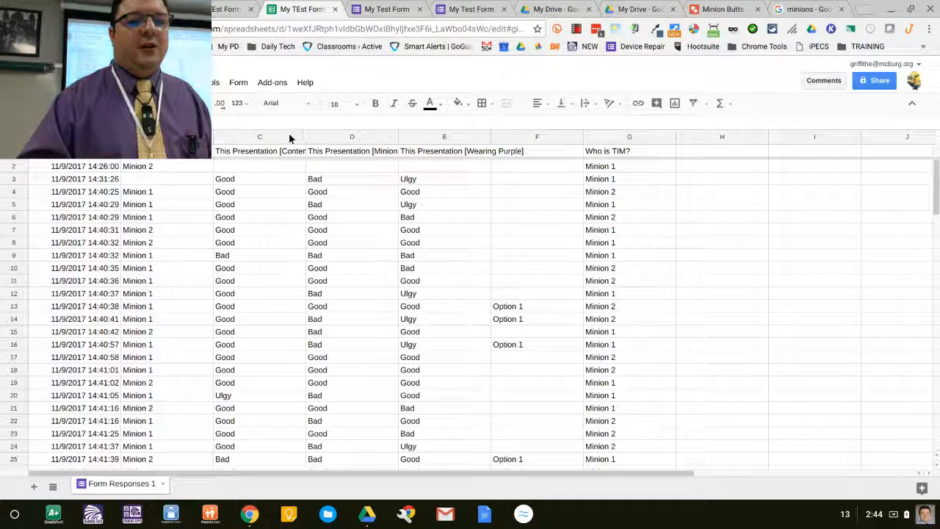
left_click_drag(304, 137, 316, 137)
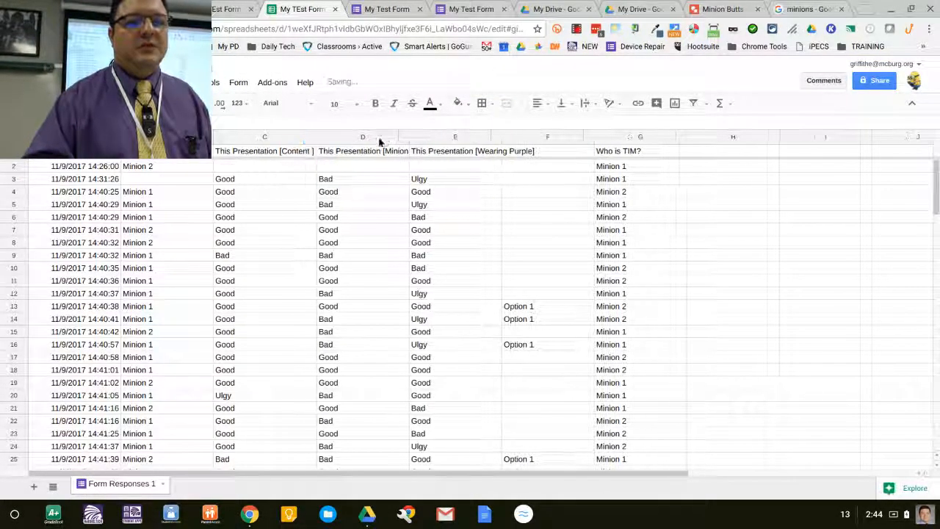
left_click(409, 137)
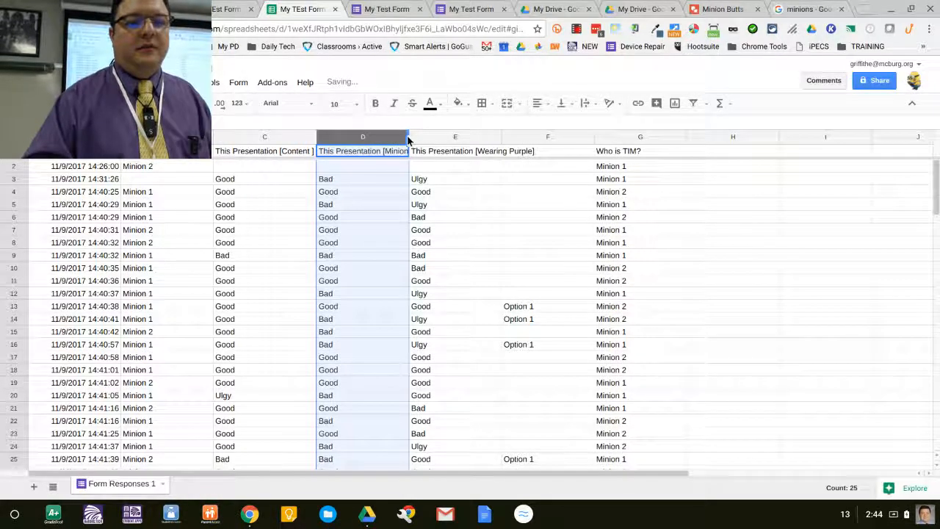
left_click_drag(407, 137, 436, 137)
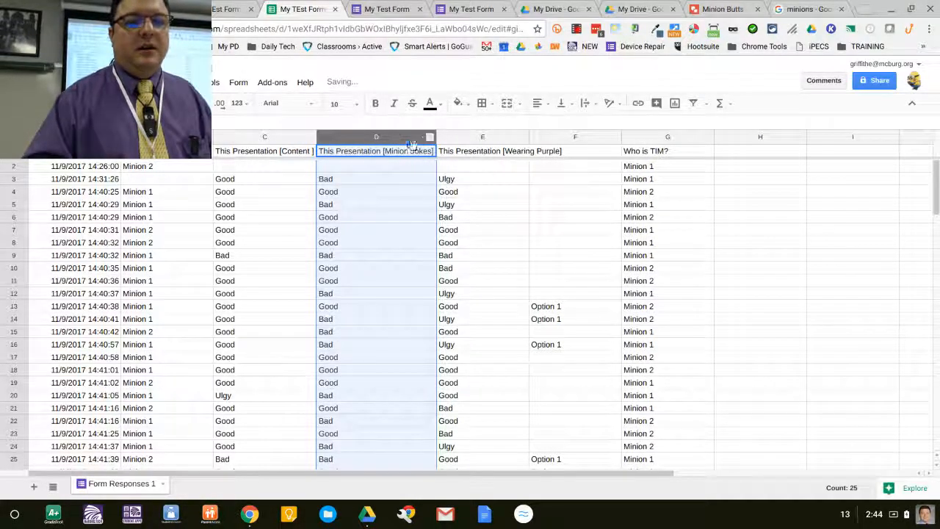
Check header cells C1, D1 and E1, then return to the form's browser tab
left_click(302, 153)
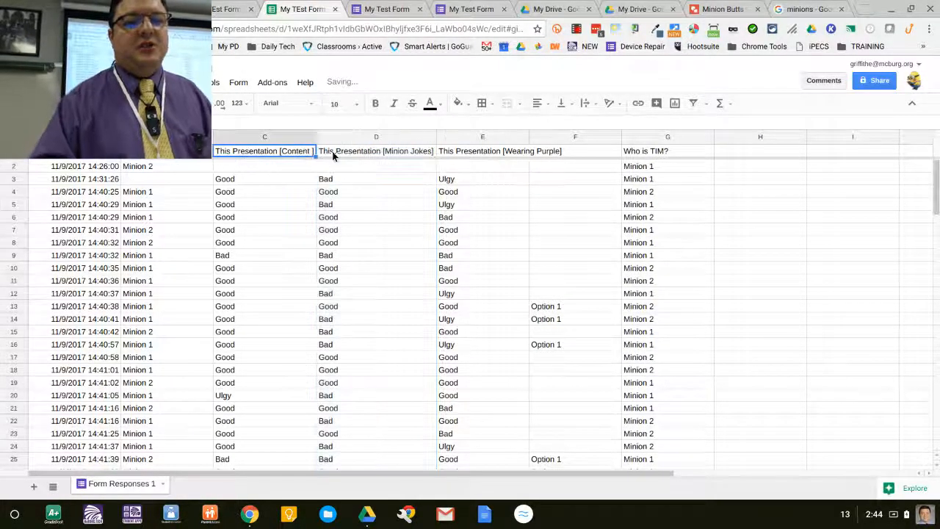
left_click(377, 149)
left_click(509, 153)
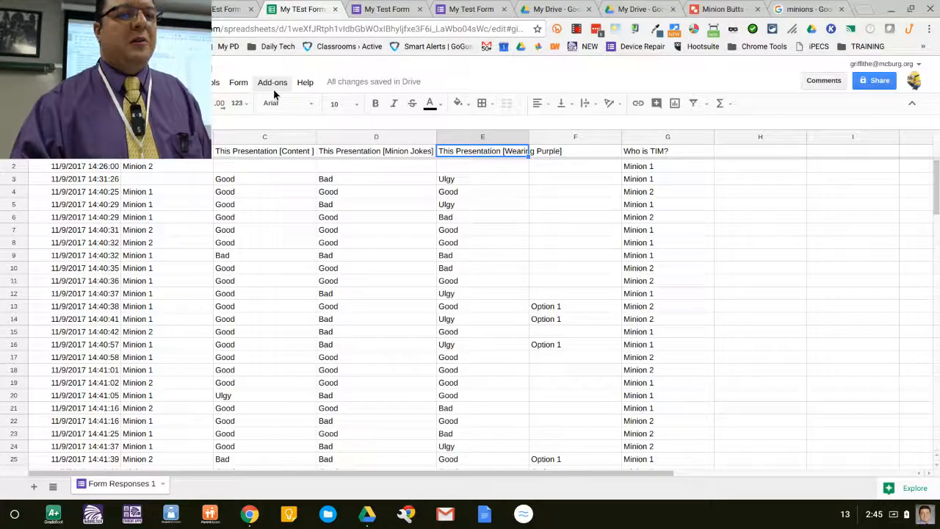
key("ctrl+shift+Tab")
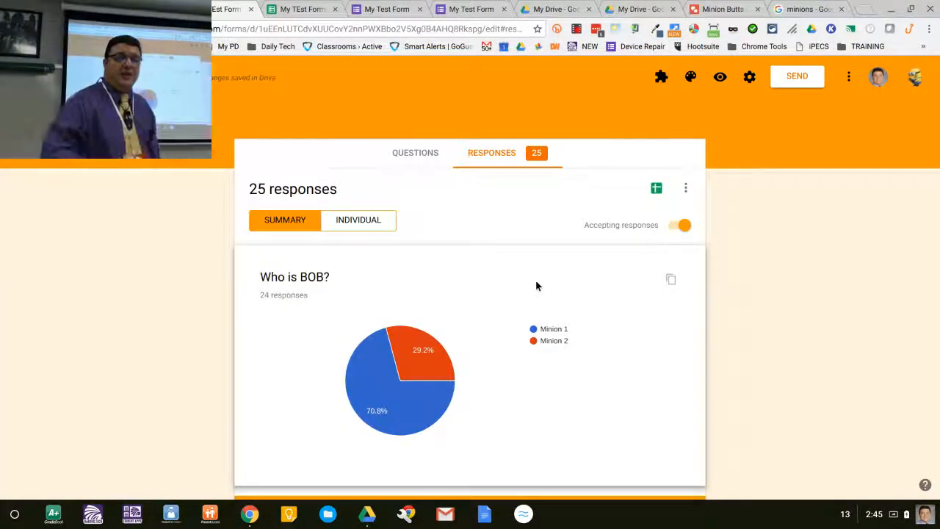
Turn off Accepting responses and glance at the responses options menu before closing it
left_click(682, 225)
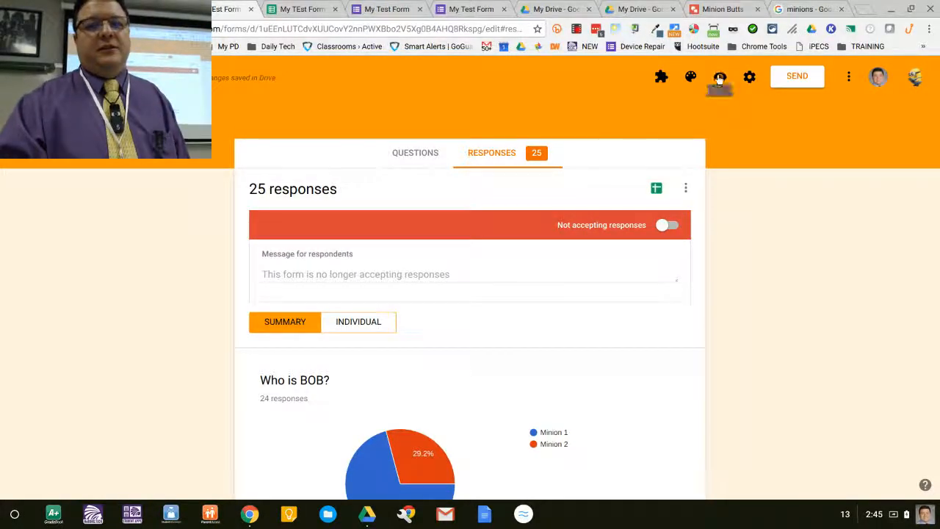
left_click(684, 191)
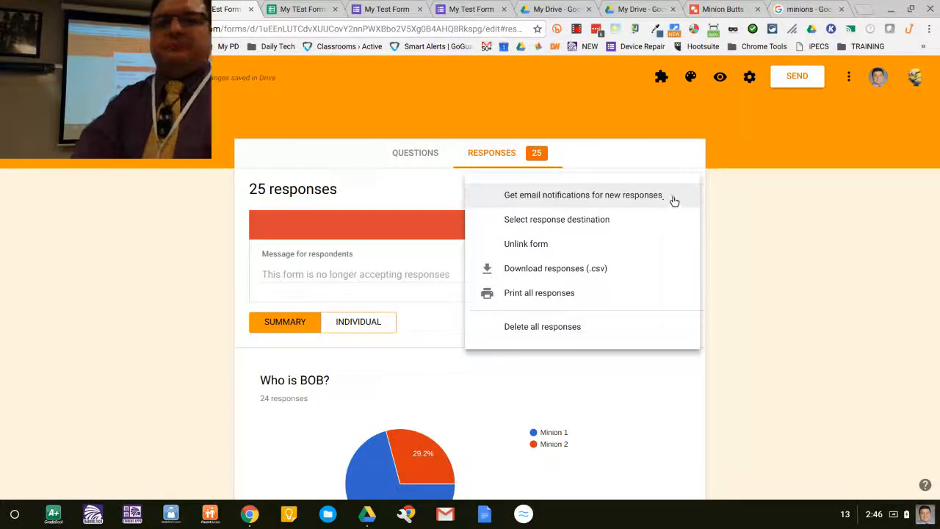
left_click(801, 126)
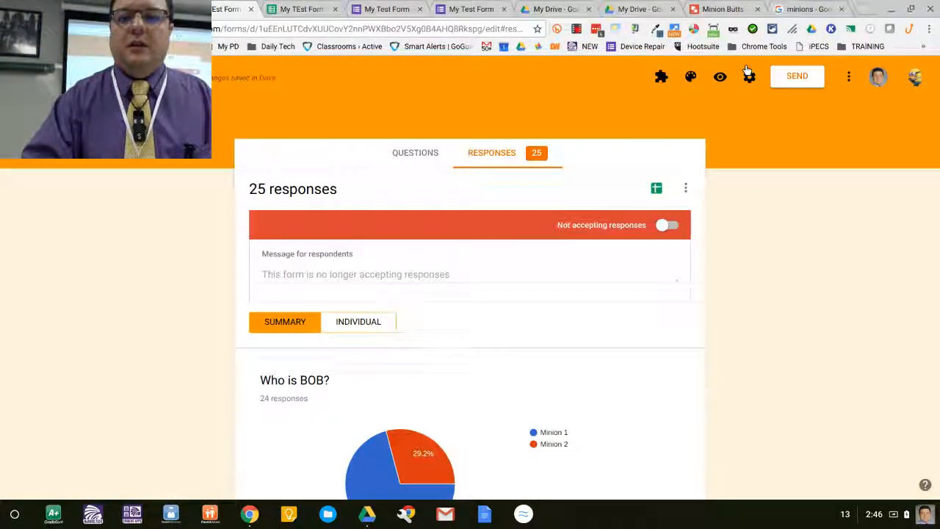
Open the form settings on the Presentation tab
left_click(749, 76)
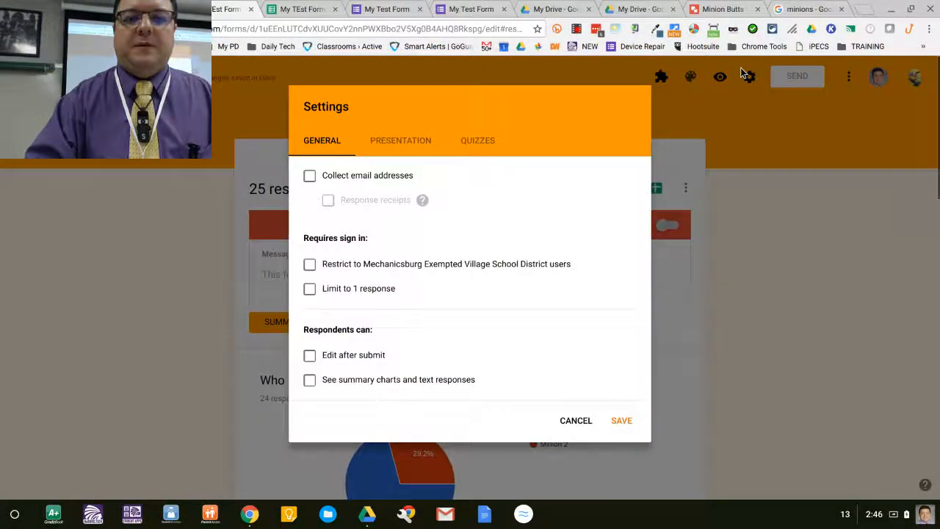
left_click(393, 143)
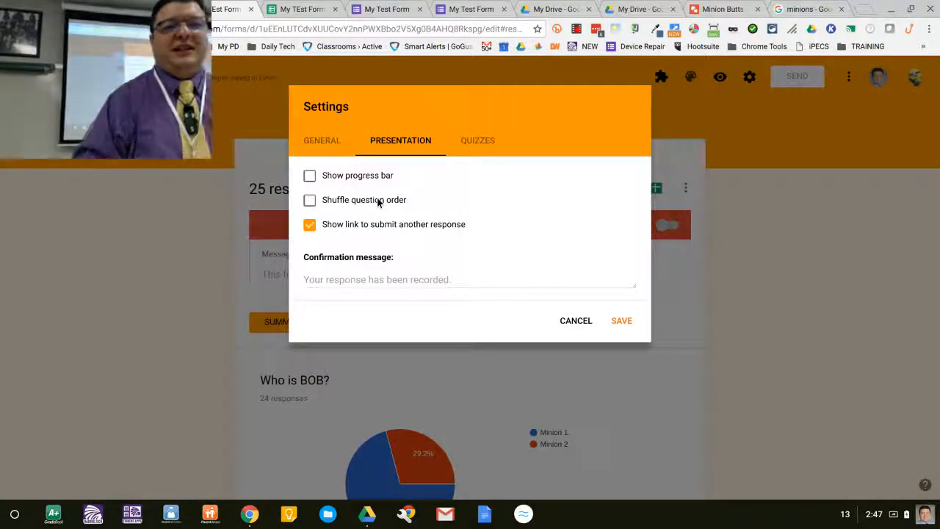
Review the confirmation message and Quizzes options, then cancel without changes
left_click(369, 277)
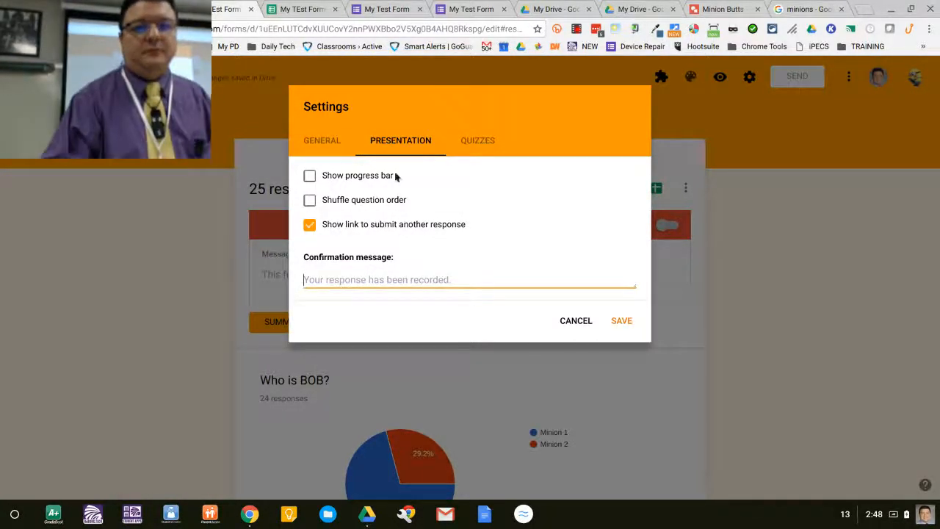
left_click(482, 139)
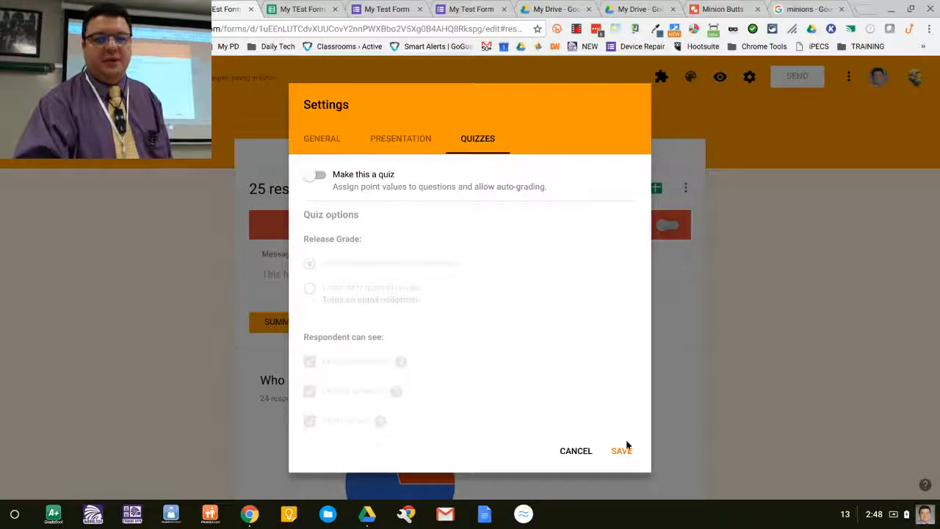
left_click(571, 452)
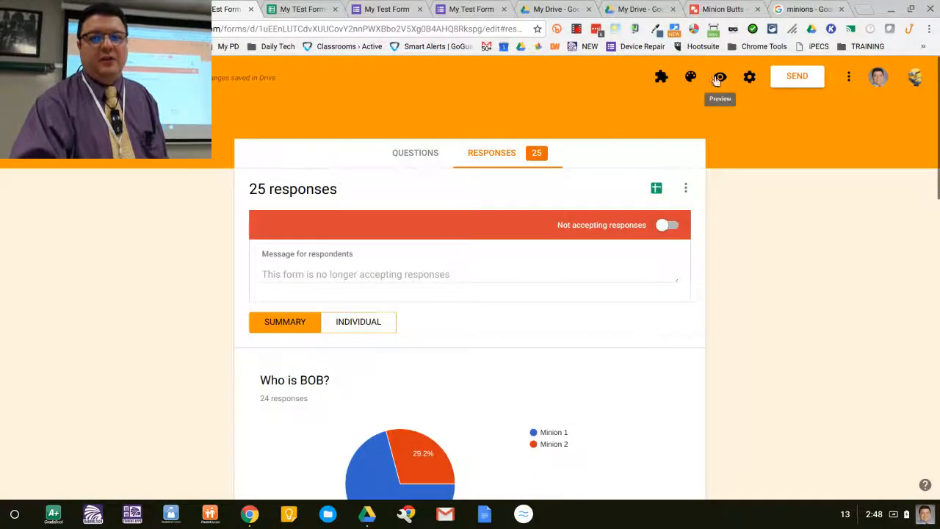
Open the Get pre-filled link page from the More menu, then close that page
left_click(849, 77)
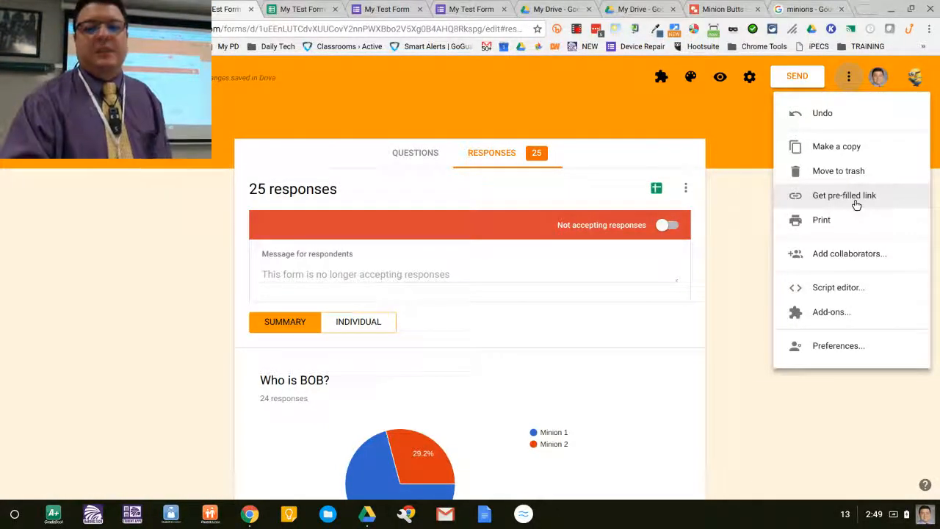
left_click(855, 205)
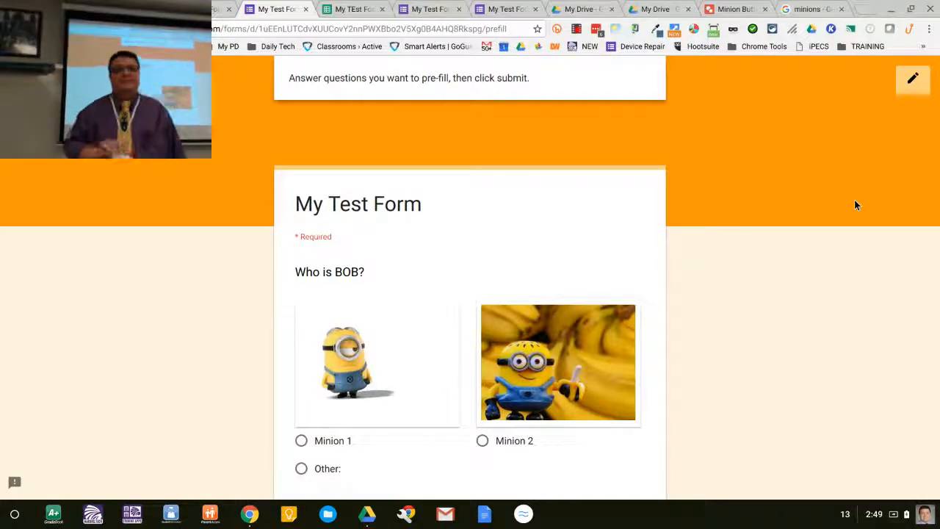
left_click(306, 9)
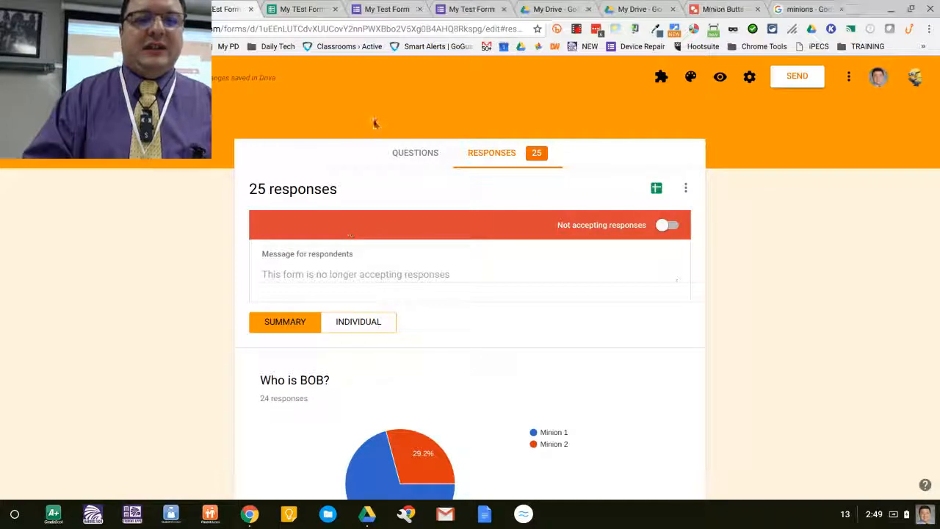
Add a short-answer 'Name' question after the minion image, then open the pre-filled link page
left_click(408, 160)
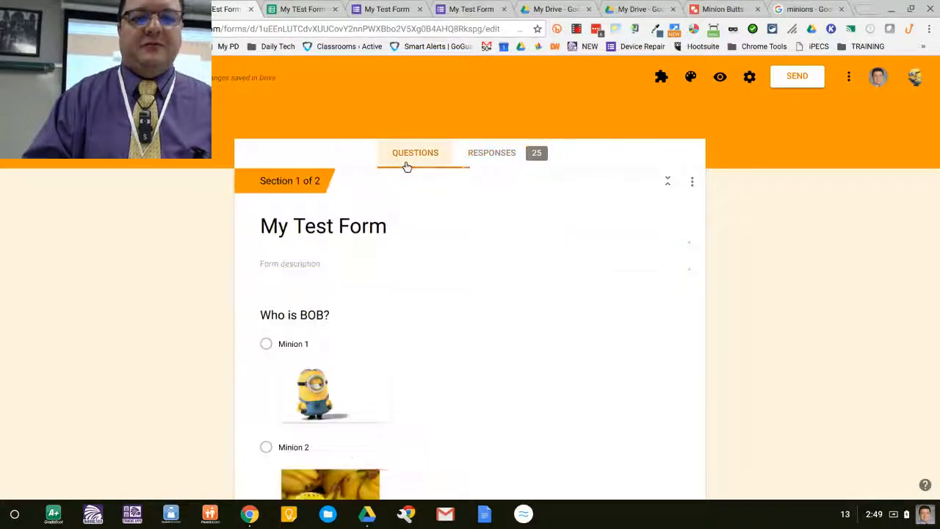
scroll(804, 275, "down", 10)
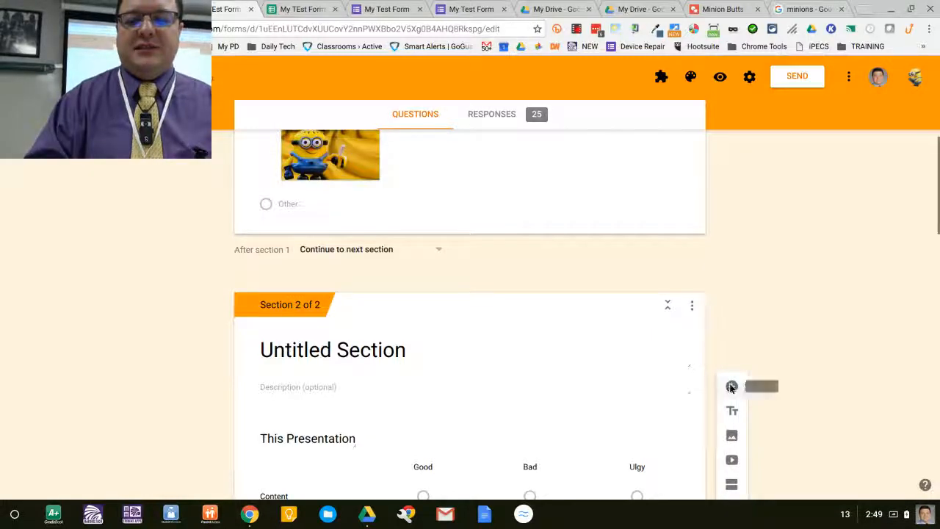
scroll(471, 385, "down", 12)
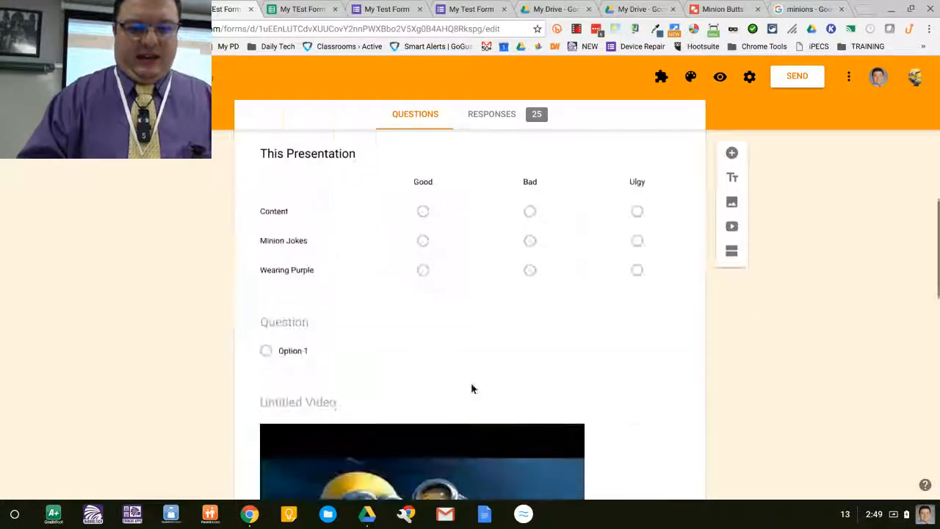
scroll(472, 385, "up", 2)
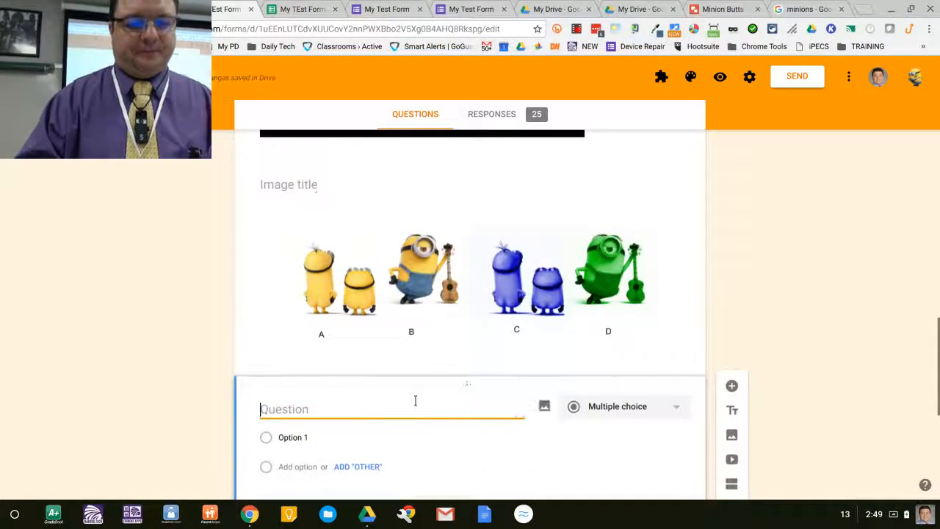
type("Name")
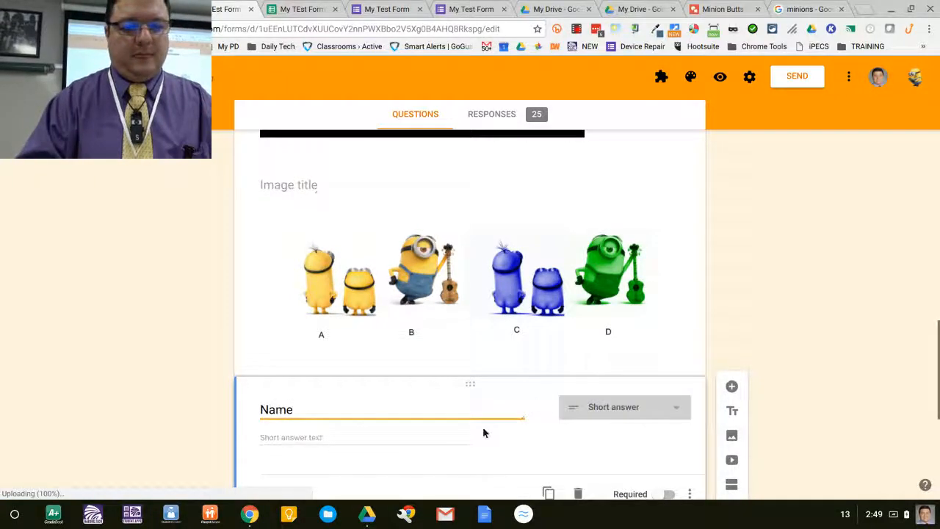
left_click(348, 433)
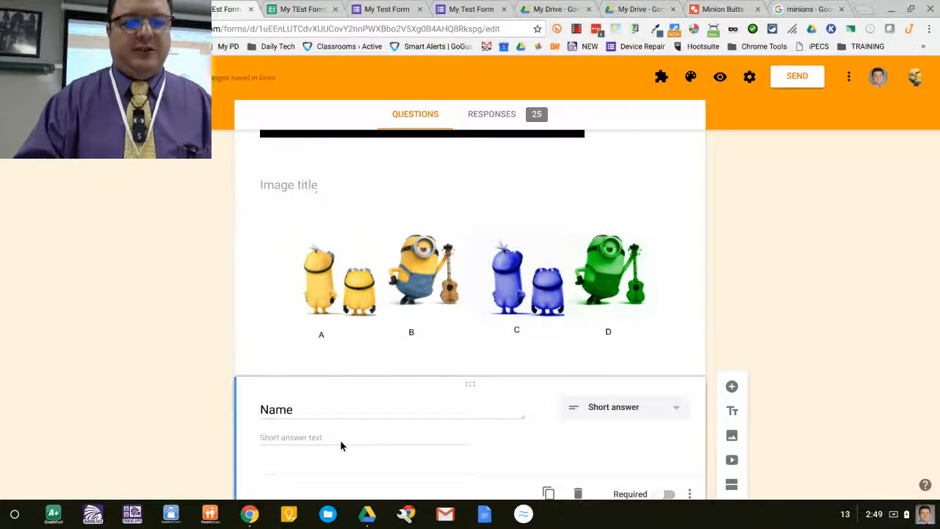
scroll(340, 442, "up", 4)
scroll(341, 441, "down", 3)
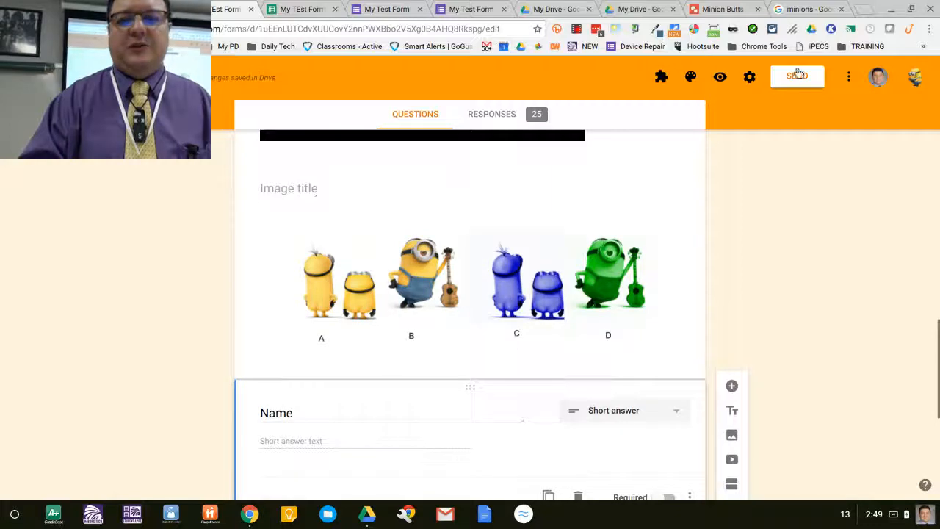
left_click(849, 77)
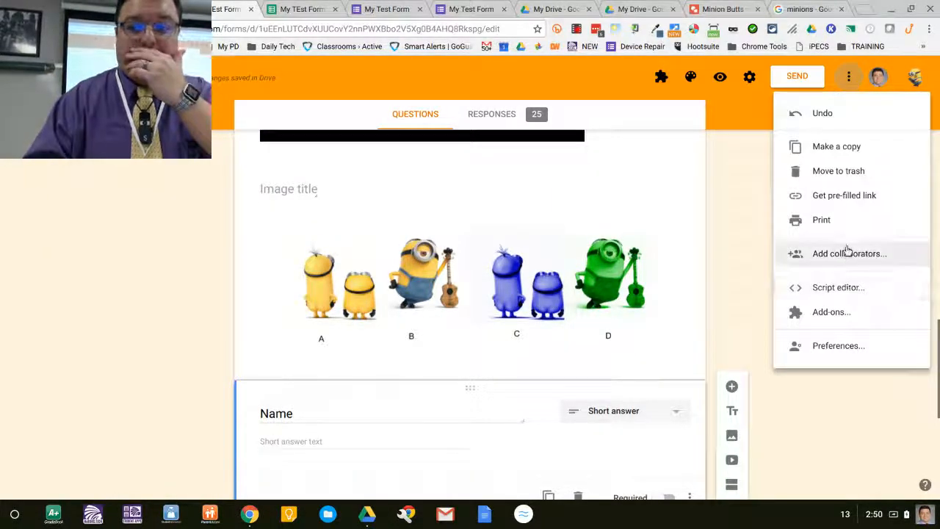
left_click(845, 195)
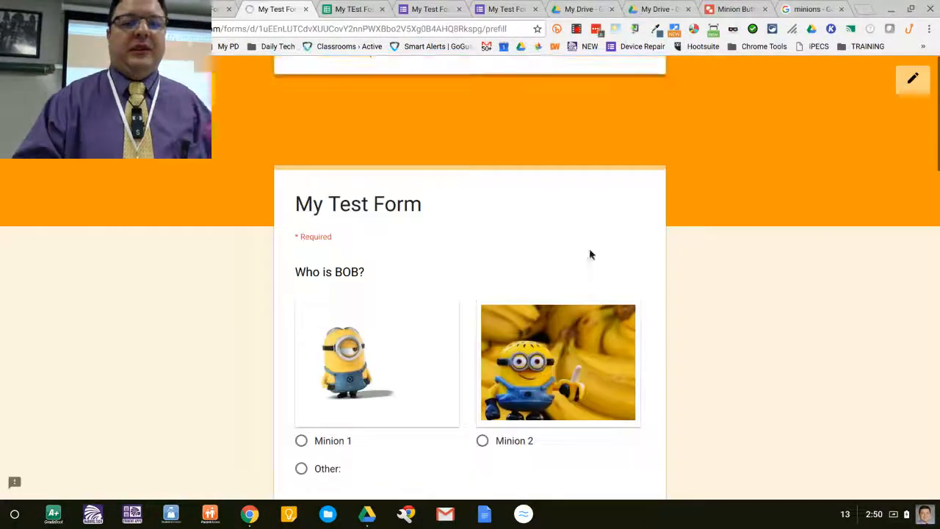
Enter the teacher's name as the Name answer on the pre-fill form
scroll(589, 250, "down", 4)
scroll(368, 323, "down", 10)
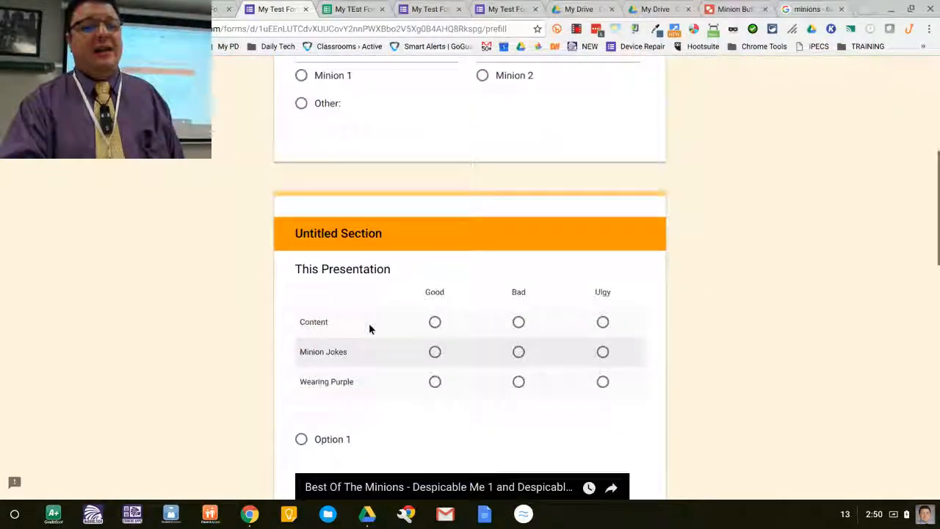
left_click(312, 210)
type("Mr. Griffith - 9494848")
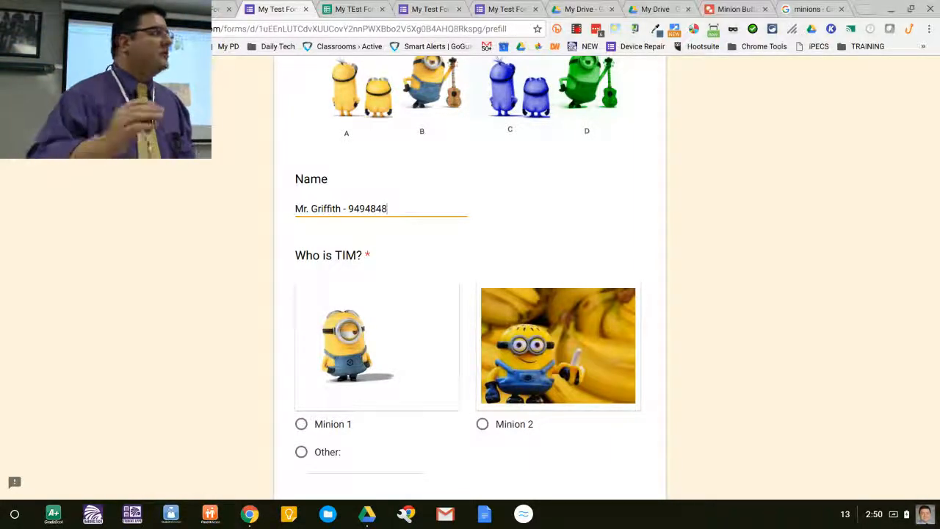
scroll(470, 294, "down", 5)
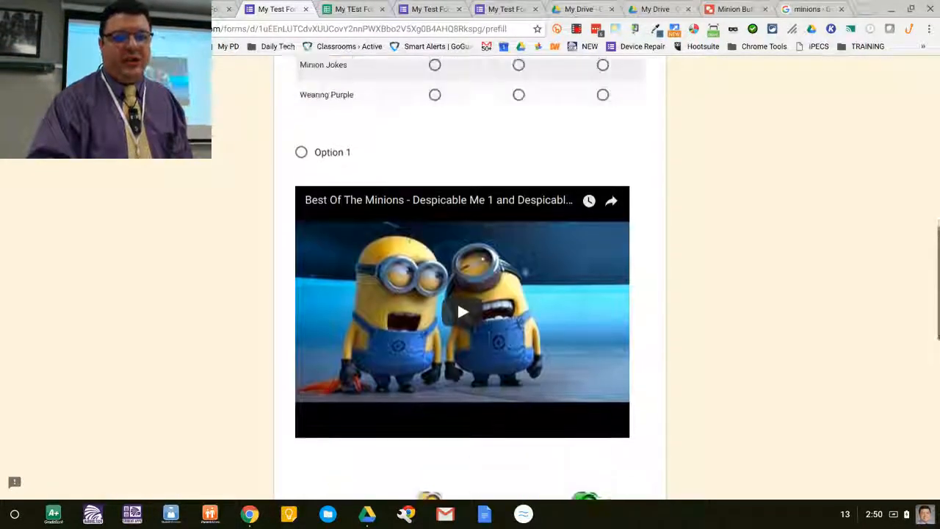
scroll(316, 97, "up", 10)
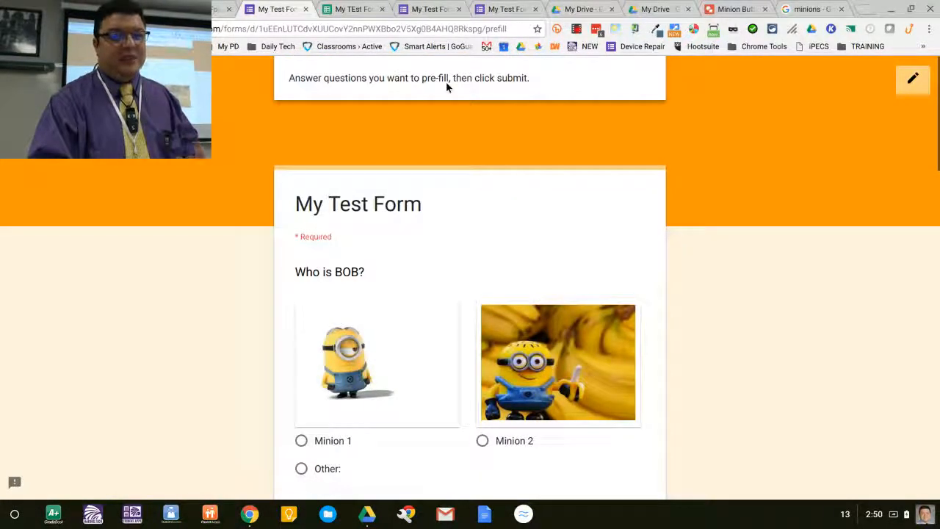
scroll(726, 111, "down", 8)
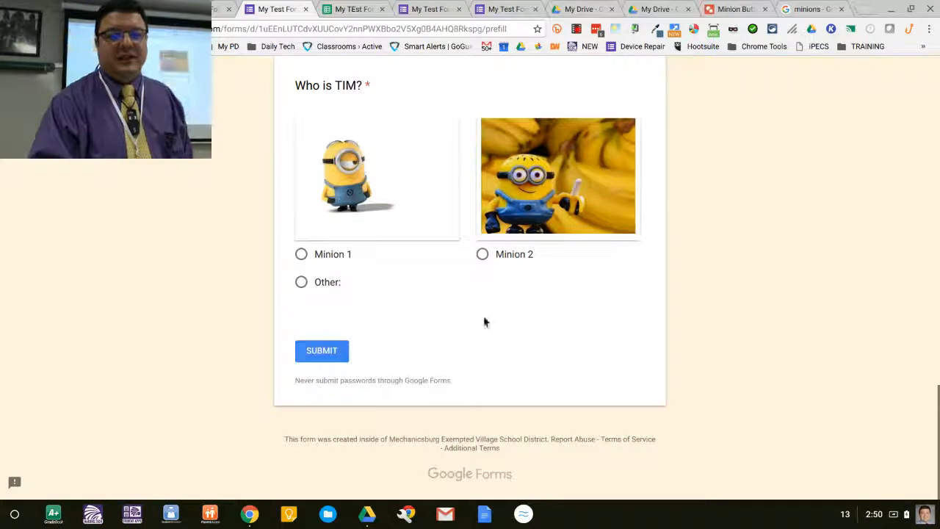
Submit the pre-filled Name answer and select the generated shareable link
left_click(312, 354)
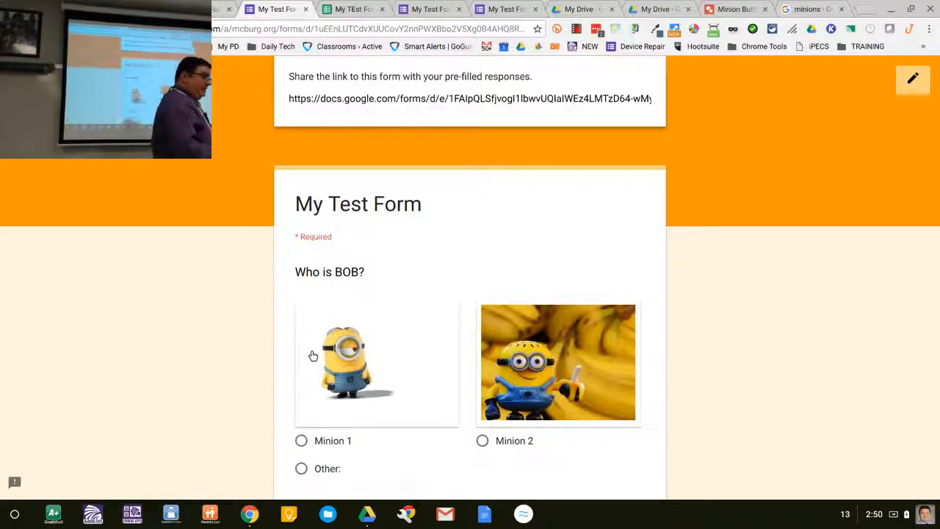
left_click(558, 97)
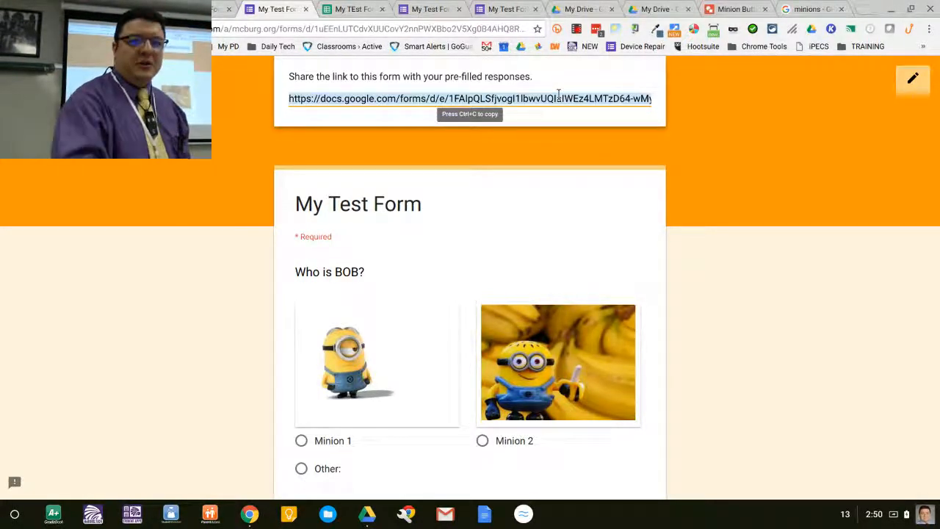
Load the copied pre-filled link in a new browser tab
left_click(867, 11)
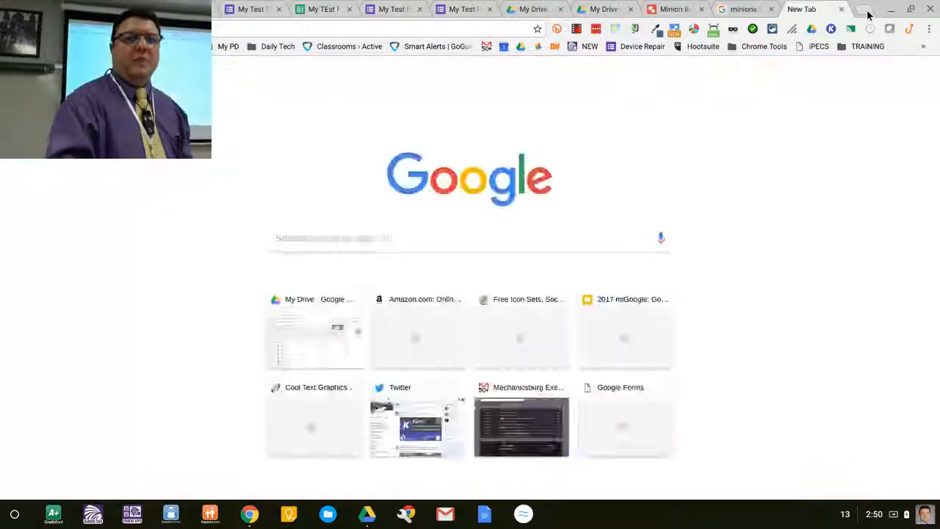
key("ctrl+v")
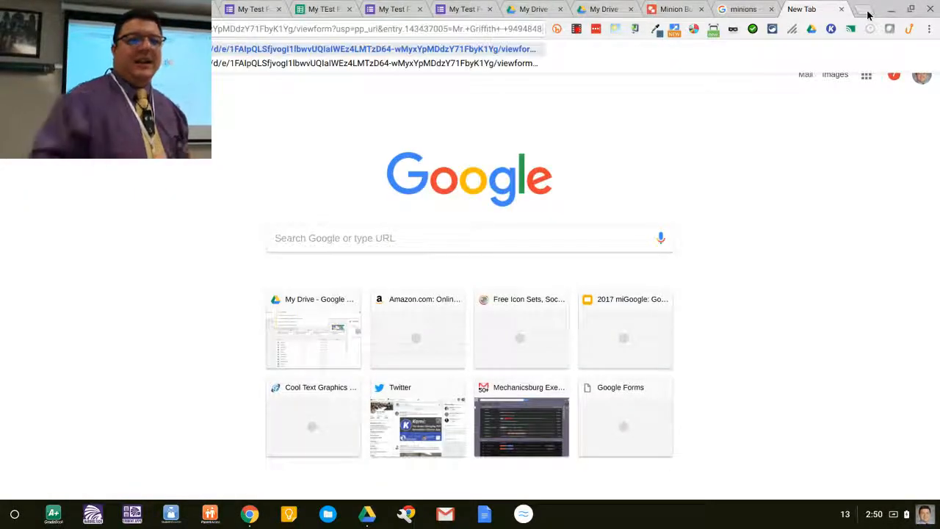
key("Return")
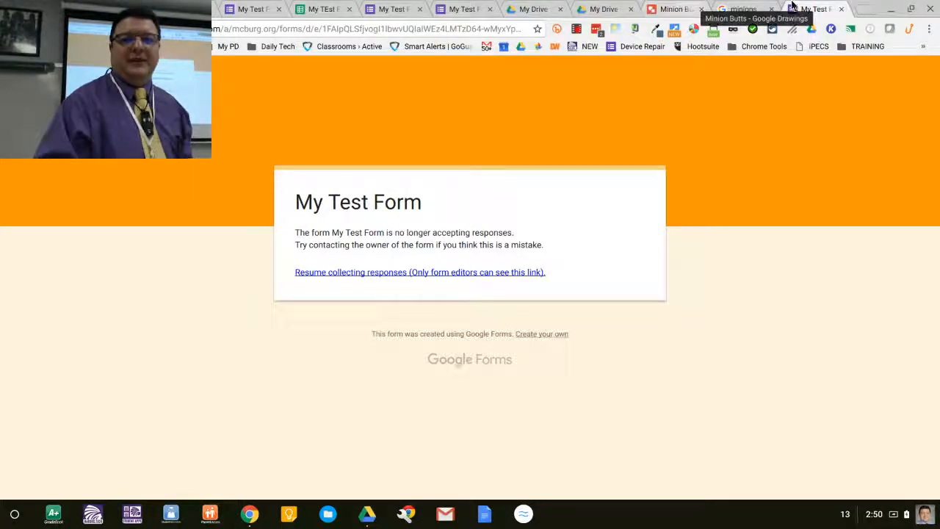
Switch My Test Form back to accepting responses in its Responses tab
left_click(744, 7)
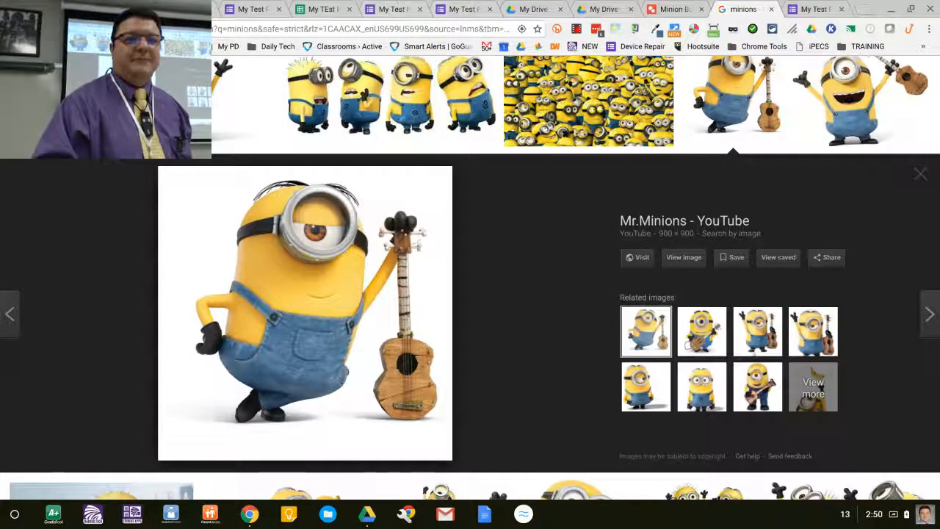
left_click(397, 9)
left_click(483, 114)
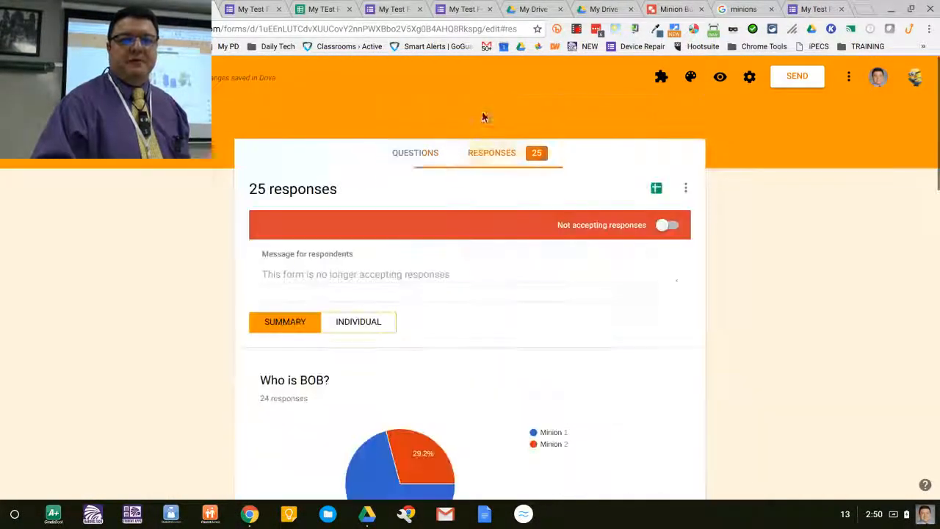
left_click(673, 227)
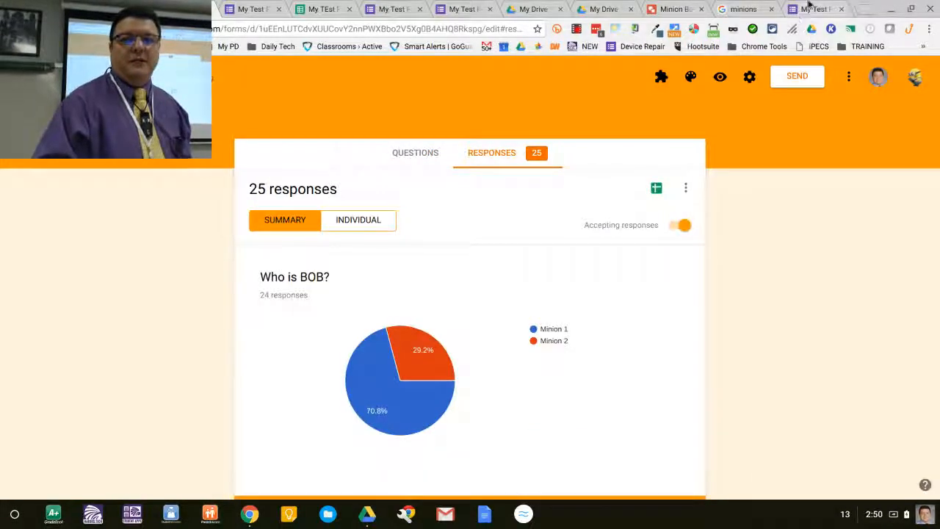
Step through the live form's sections, then return to the 25-response summary
left_click(809, 6)
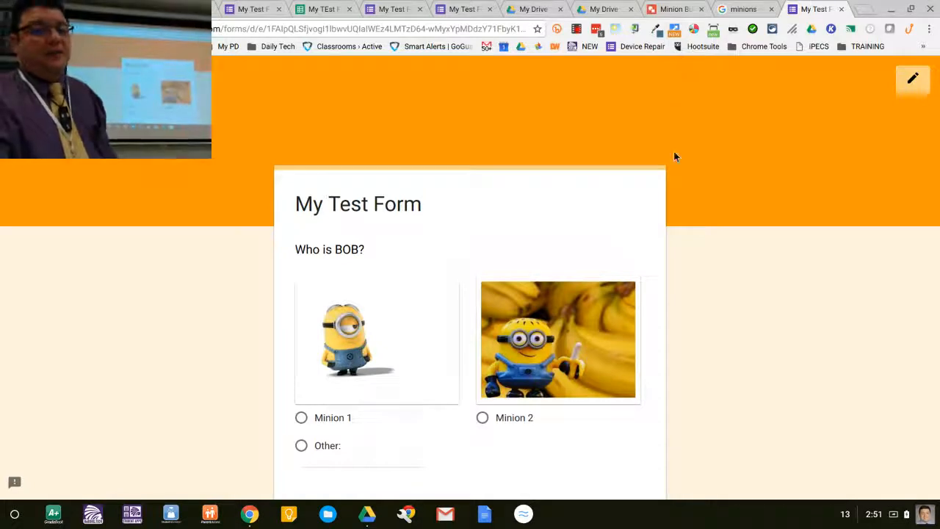
scroll(674, 155, "down", 2)
left_click(304, 359)
scroll(305, 360, "down", 5)
scroll(305, 362, "down", 6)
scroll(305, 361, "up", 4)
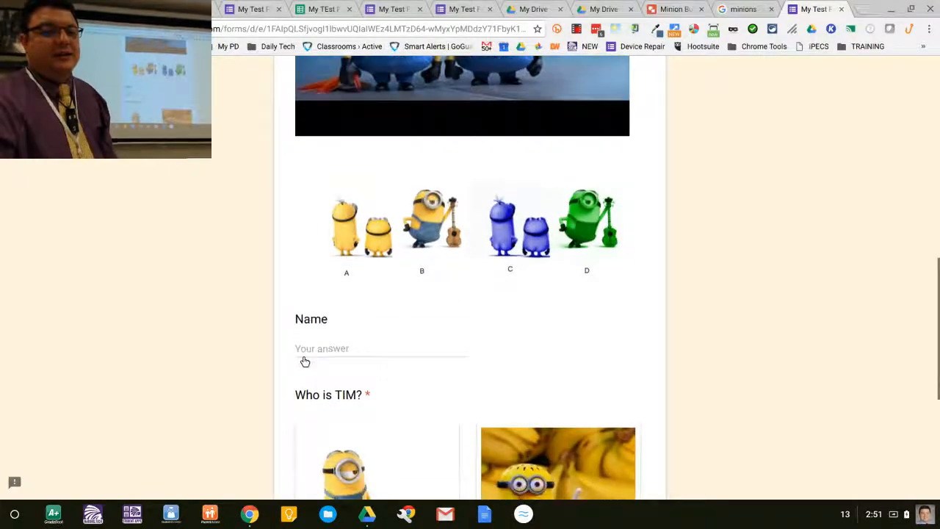
left_click(461, 9)
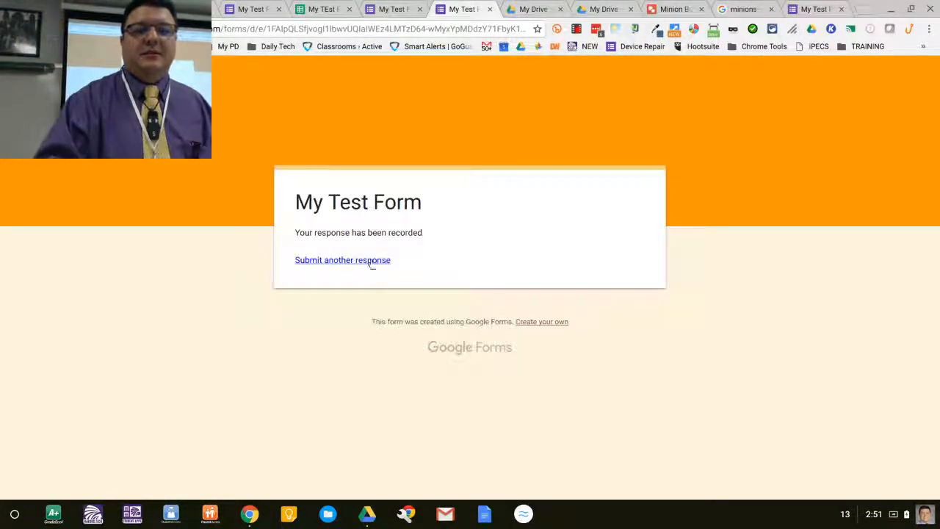
left_click(378, 9)
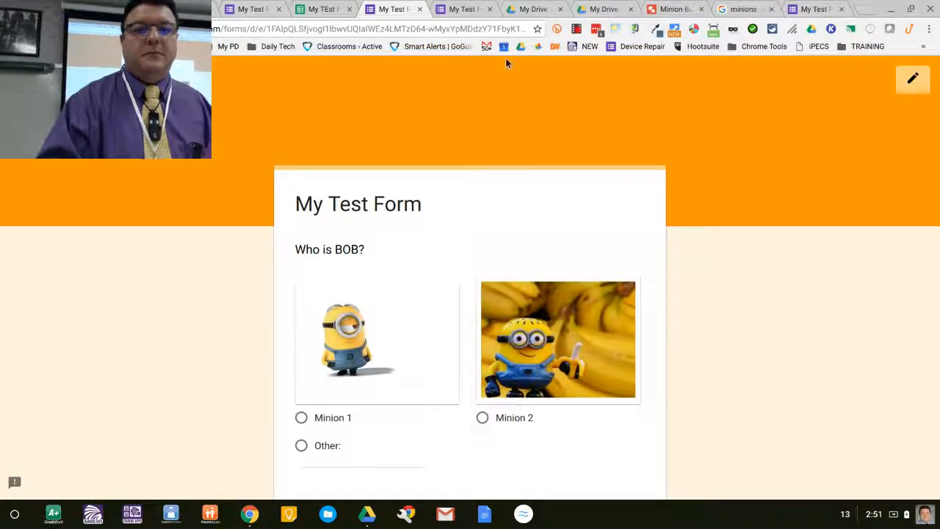
left_click(462, 8)
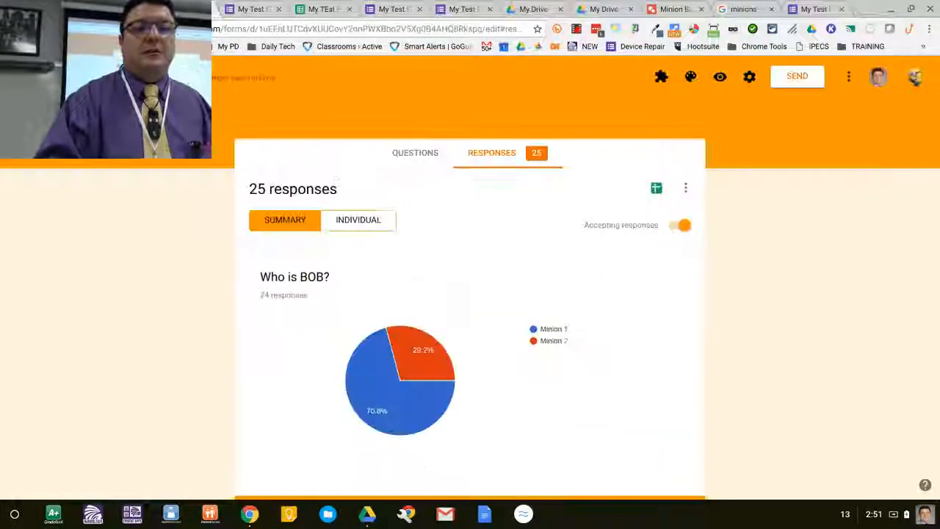
Generate a new pre-filled link with a different answer entered for Name
left_click(850, 77)
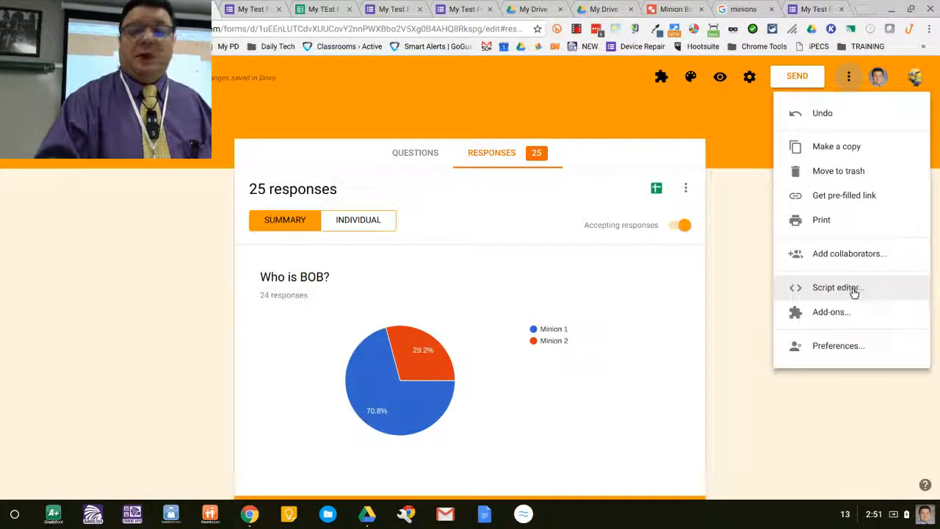
left_click(850, 197)
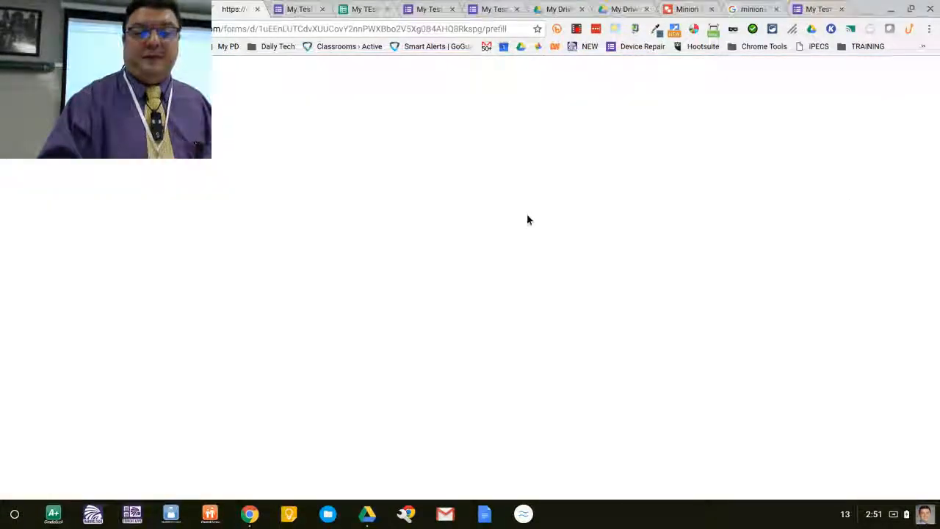
scroll(384, 325, "down", 10)
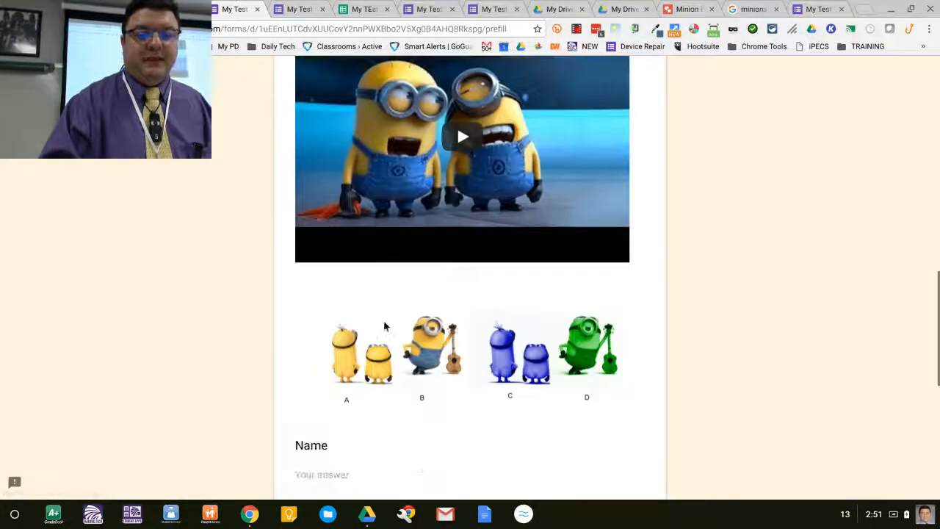
scroll(384, 325, "down", 3)
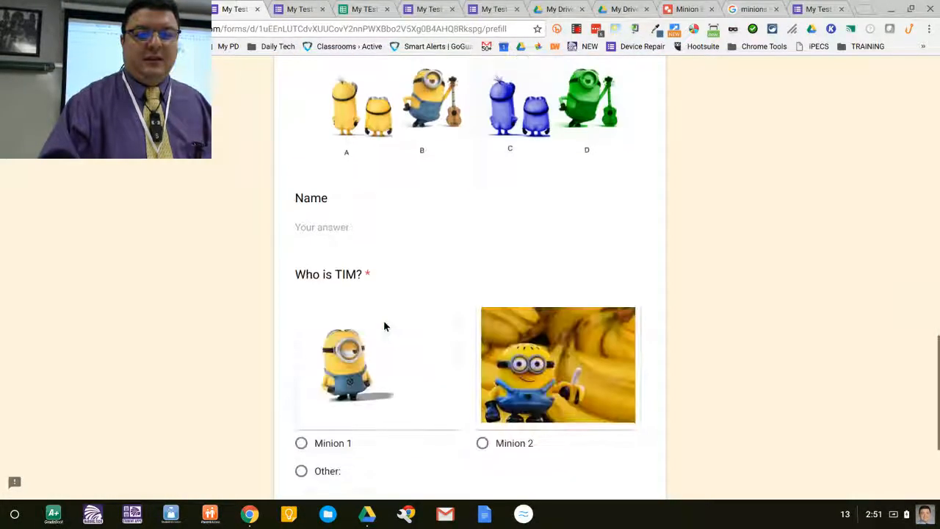
left_click(332, 233)
type("eric")
scroll(332, 233, "down", 3)
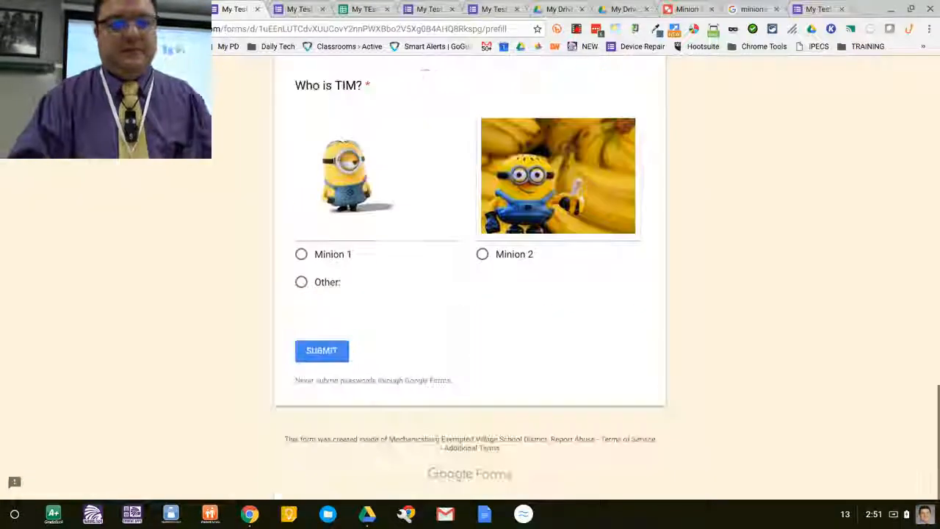
left_click(320, 353)
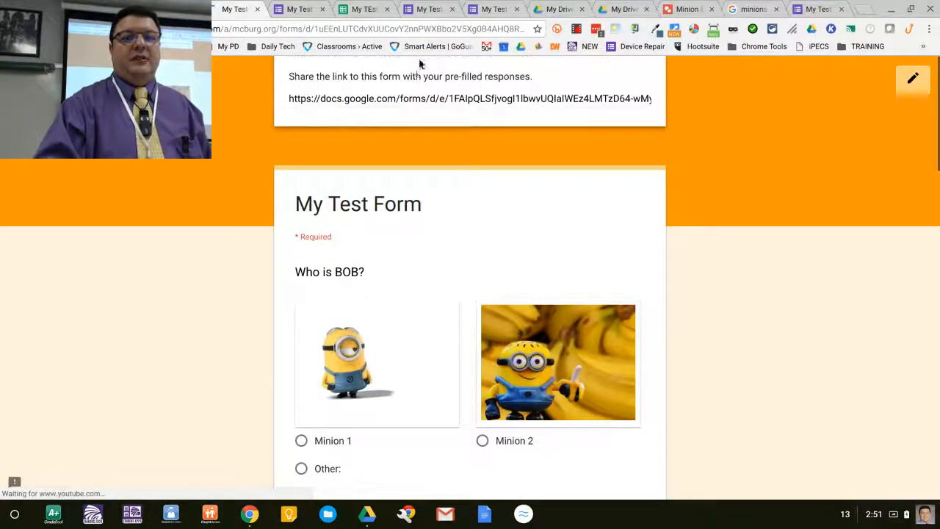
Copy the generated pre-filled link into a new browser tab
left_click(415, 98)
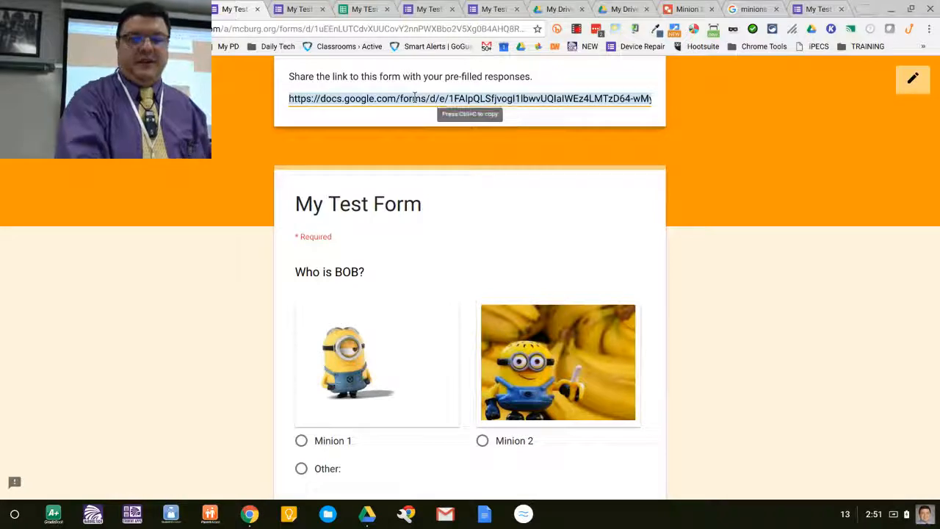
key("ctrl+c")
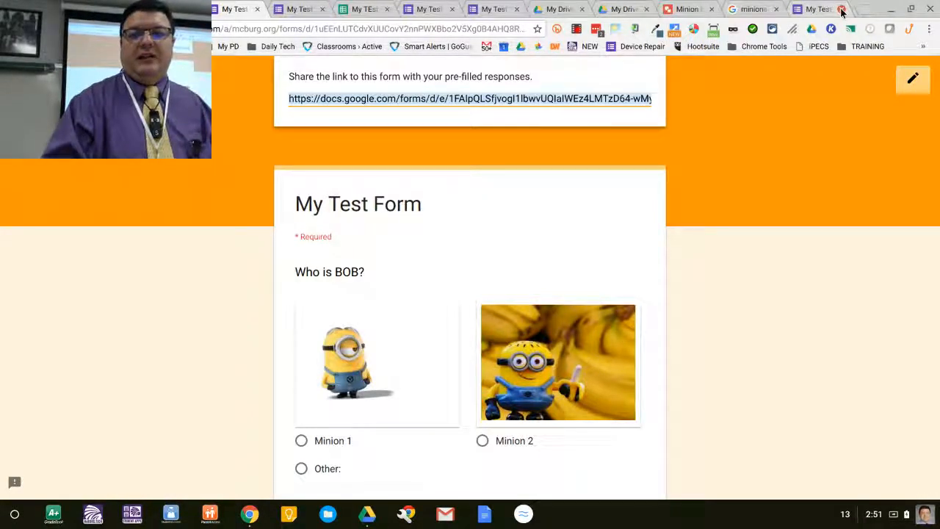
left_click(850, 10)
Load the pre-filled link, advance to the form's next page, and open a bookmarks folder
key("ctrl+v")
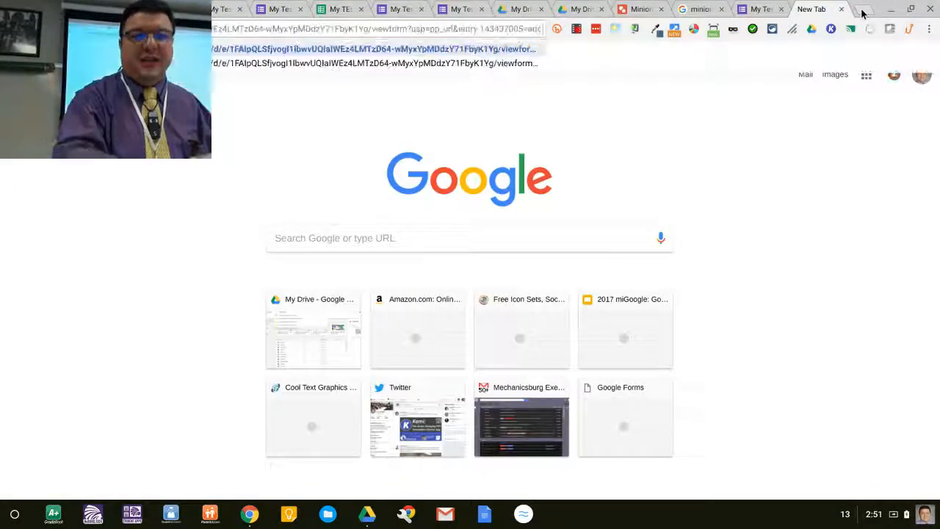
key("Return")
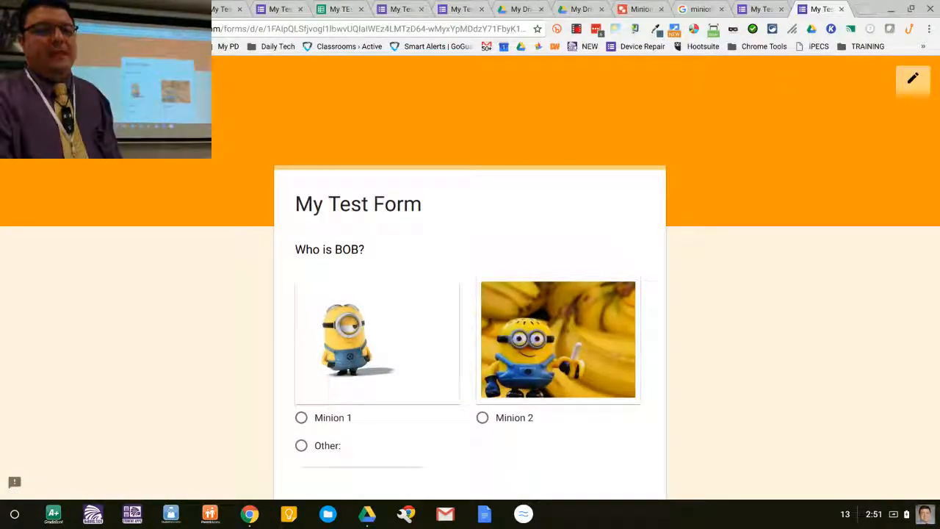
scroll(823, 182, "down", 3)
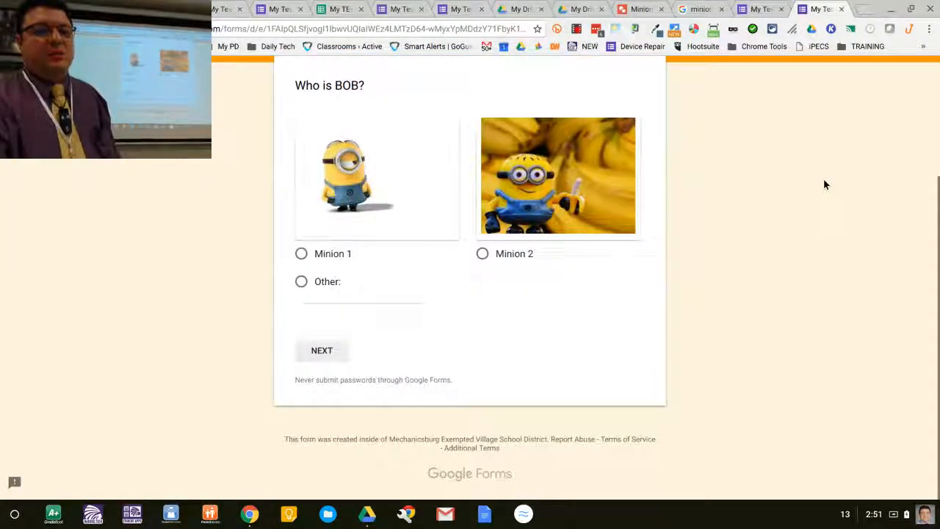
left_click(321, 351)
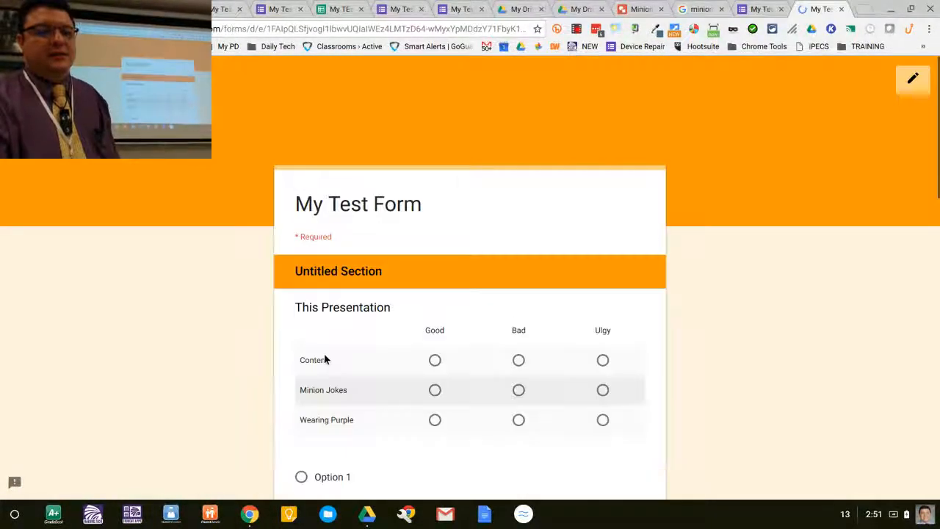
scroll(325, 356, "down", 10)
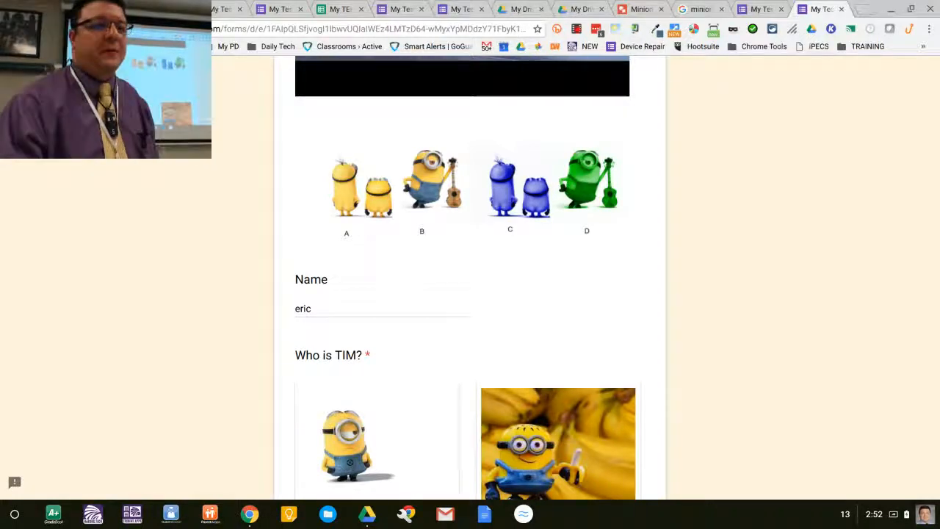
left_click(38, 46)
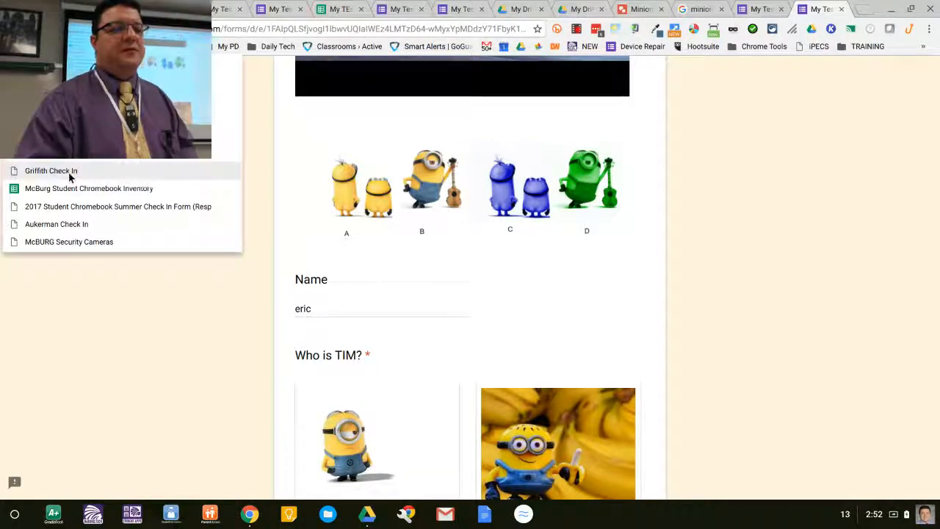
Open the Griffith Check In form and scroll through it as an example
left_click(71, 171)
scroll(68, 173, "down", 15)
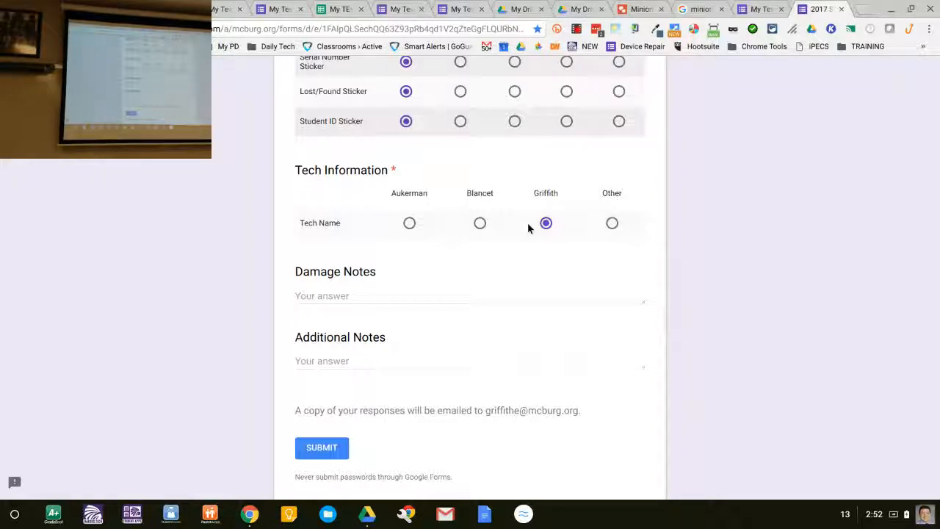
scroll(527, 222, "up", 10)
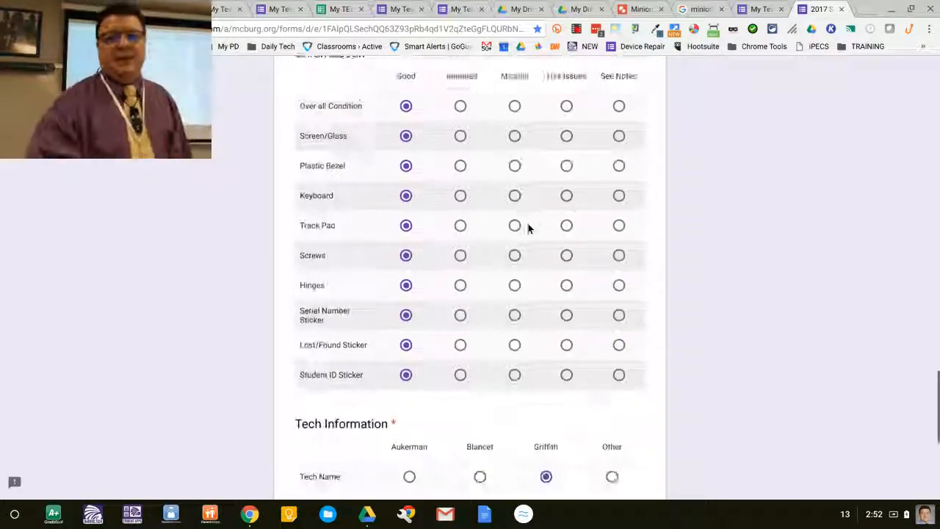
scroll(527, 228, "up", 5)
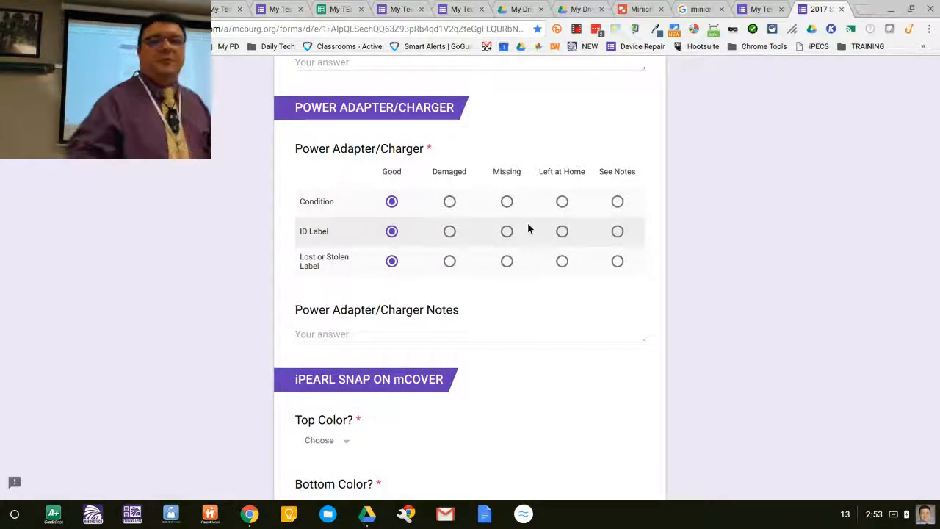
scroll(527, 222, "up", 6)
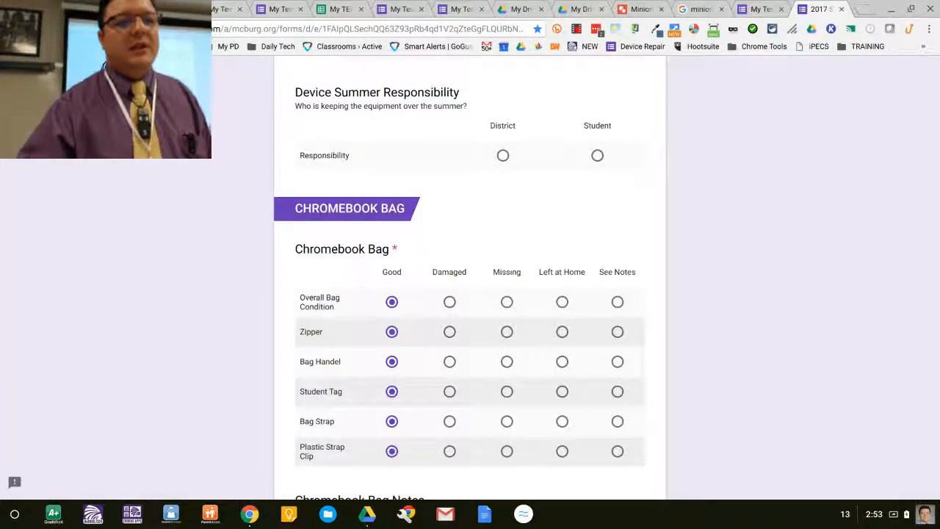
Glance at the presentation slides, then go back to the test form's responses
left_click(107, 10)
scroll(313, 215, "up", 1)
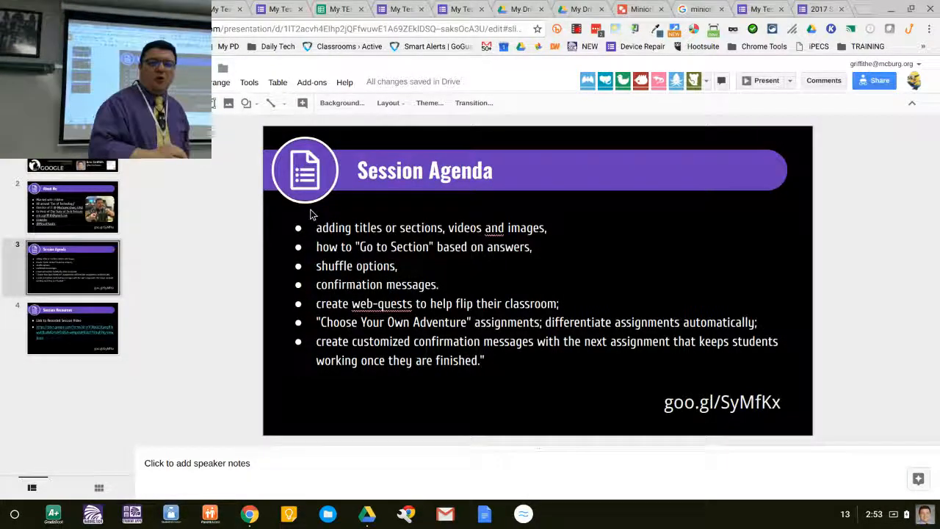
scroll(310, 213, "up", 1)
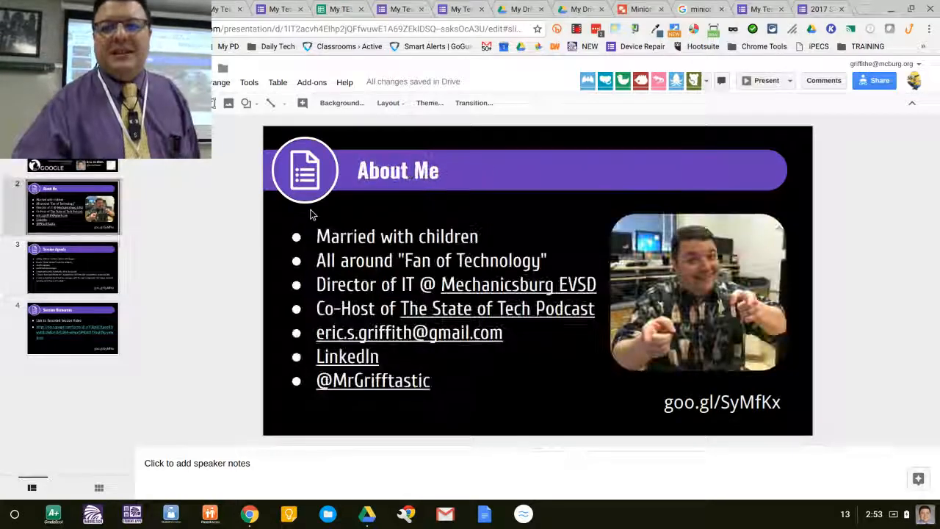
left_click(262, 12)
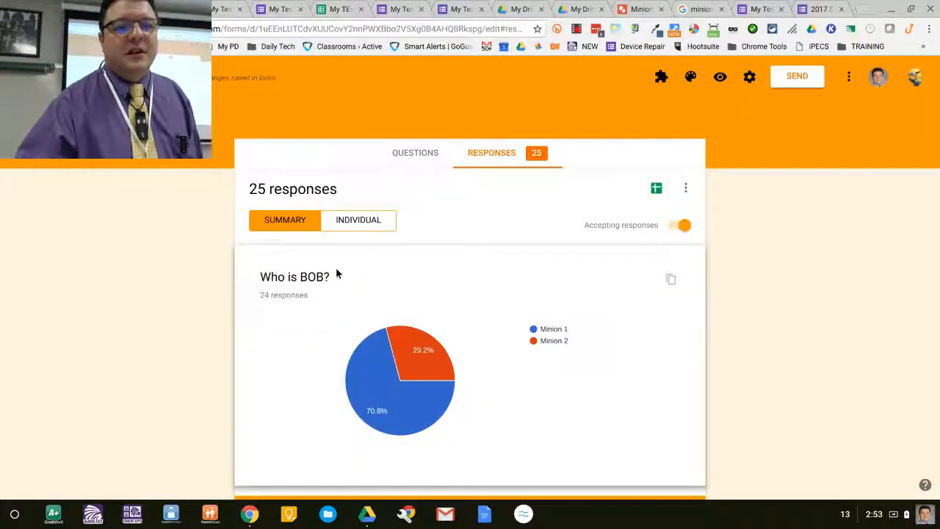
Return to the Questions view, select 'Who is BOB?', and scroll to the untitled question
left_click(430, 154)
scroll(429, 249, "down", 2)
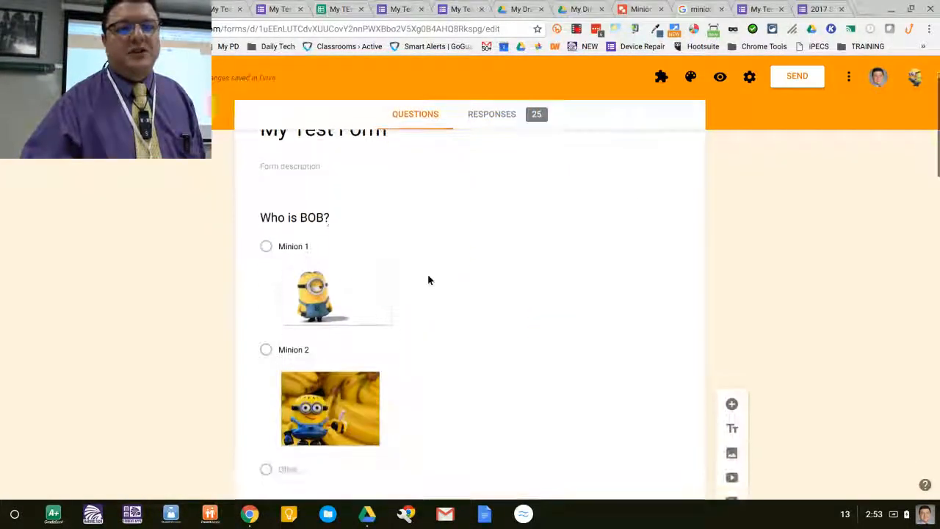
left_click(351, 284)
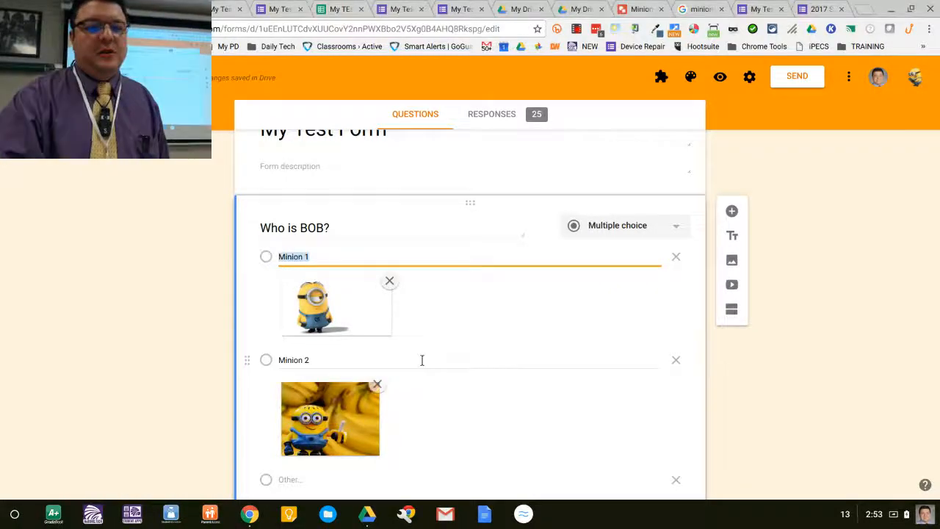
scroll(422, 363, "down", 3)
scroll(579, 367, "up", 5)
scroll(587, 350, "down", 10)
scroll(586, 346, "up", 5)
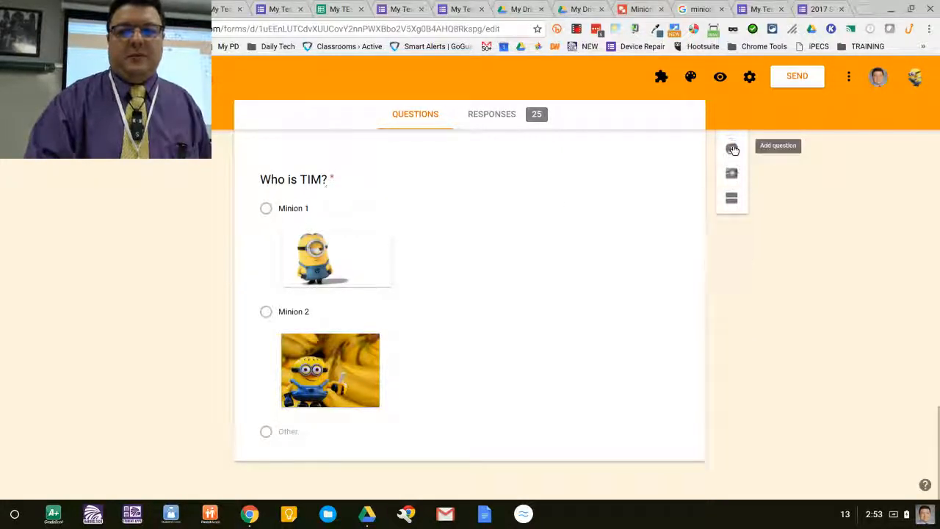
scroll(546, 293, "down", 8)
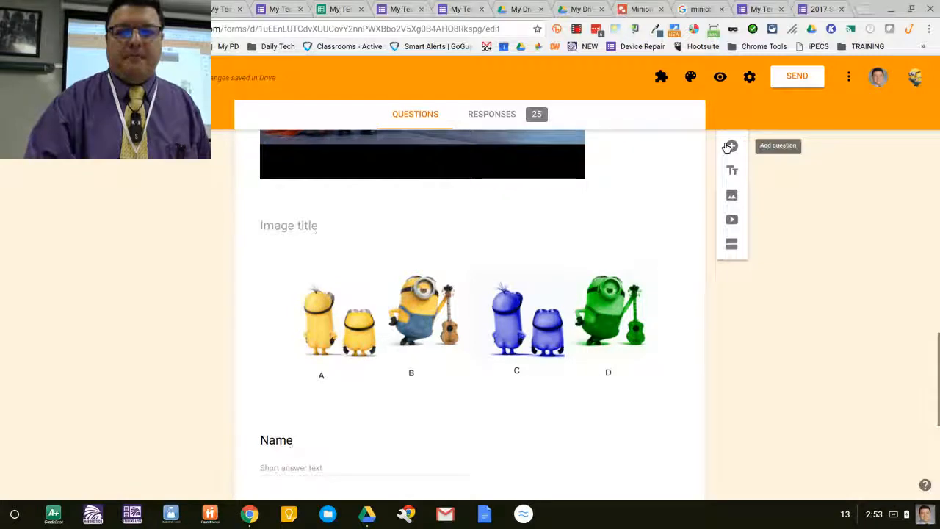
scroll(731, 147, "up", 2)
scroll(552, 311, "up", 6)
scroll(552, 312, "down", 8)
scroll(552, 311, "up", 5)
scroll(552, 311, "up", 3)
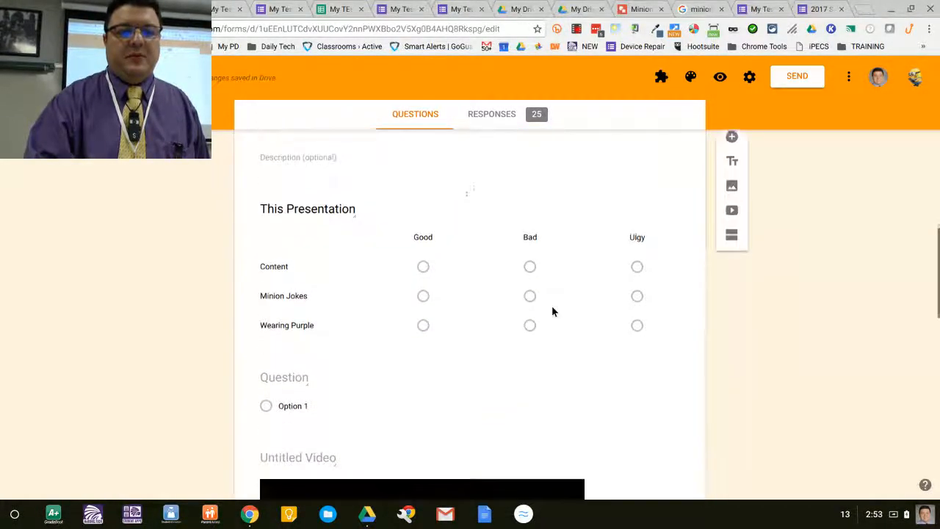
Title the untitled question 'this is a test' and keep it Multiple choice
left_click(304, 395)
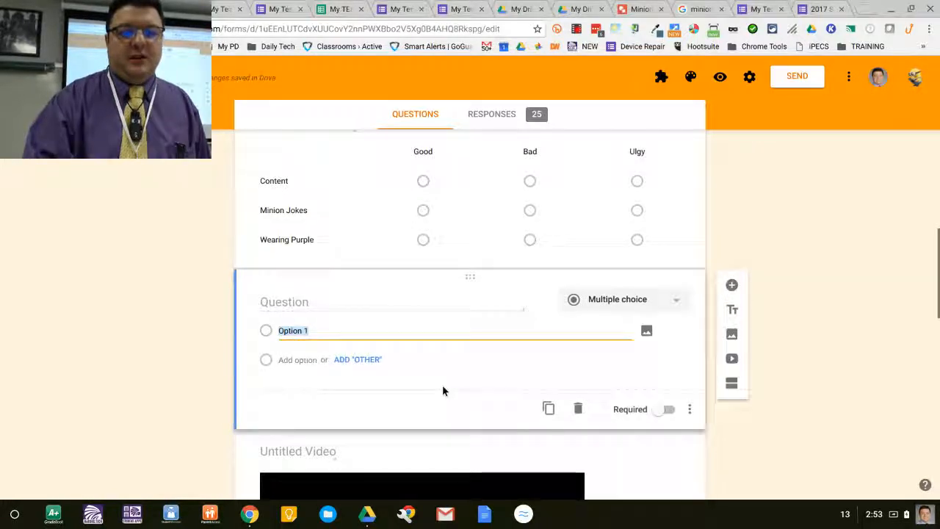
left_click(484, 297)
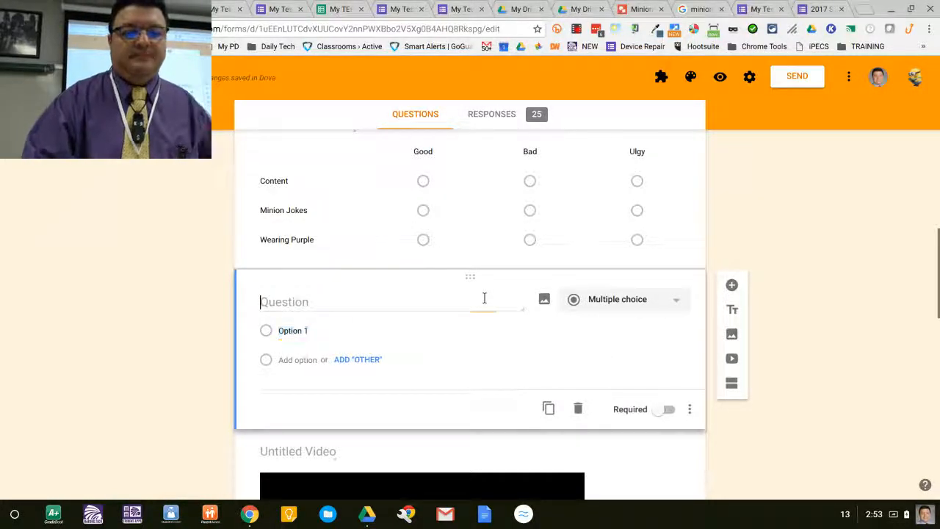
type("this")
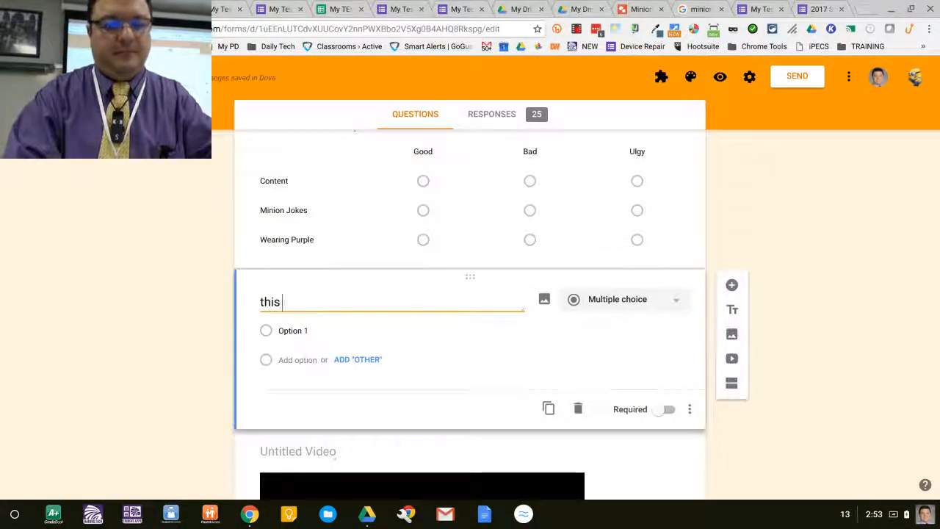
type(" is a test")
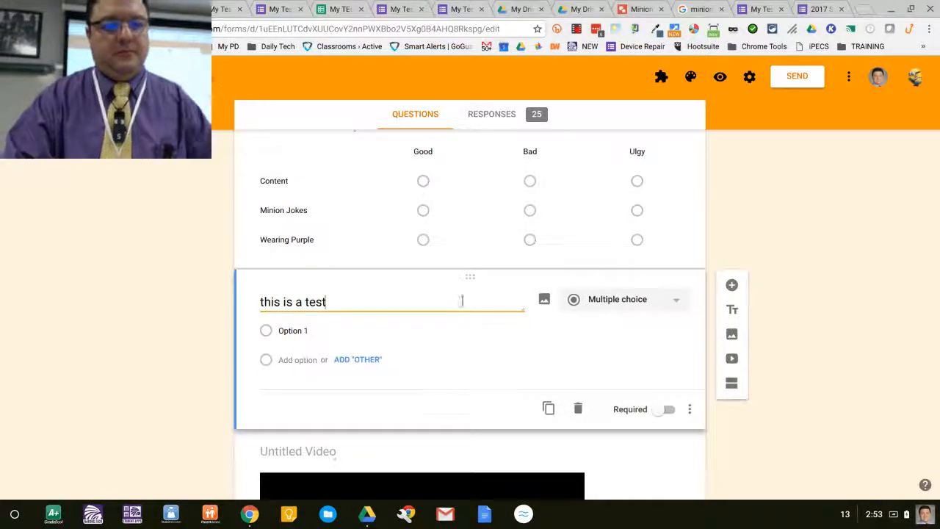
left_click(332, 359)
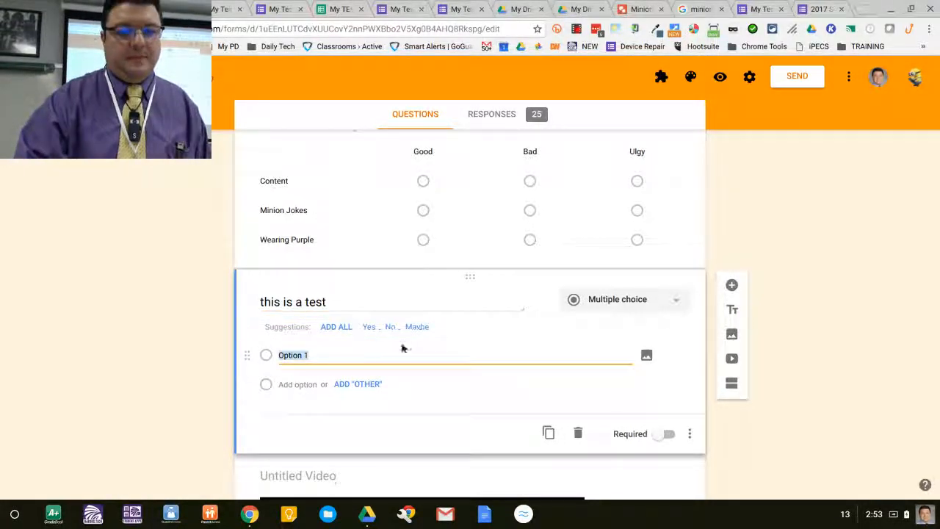
left_click(630, 307)
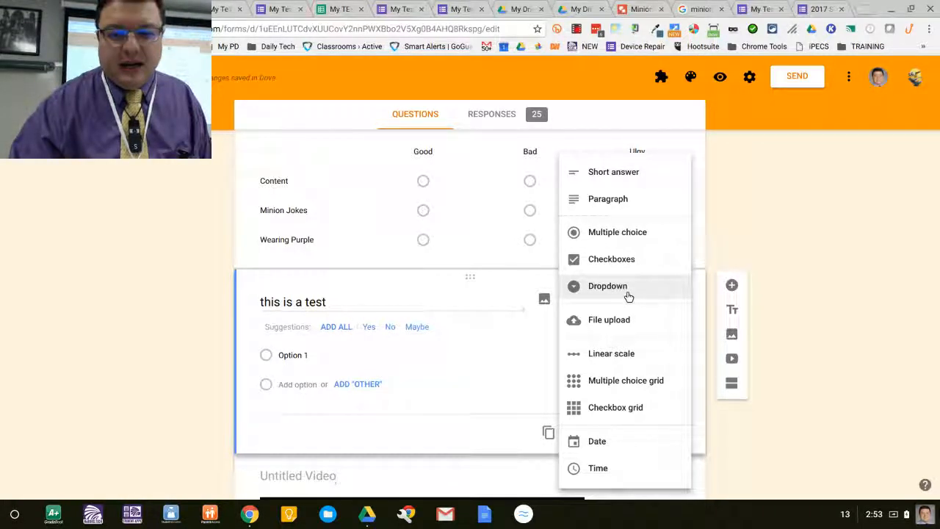
left_click(643, 231)
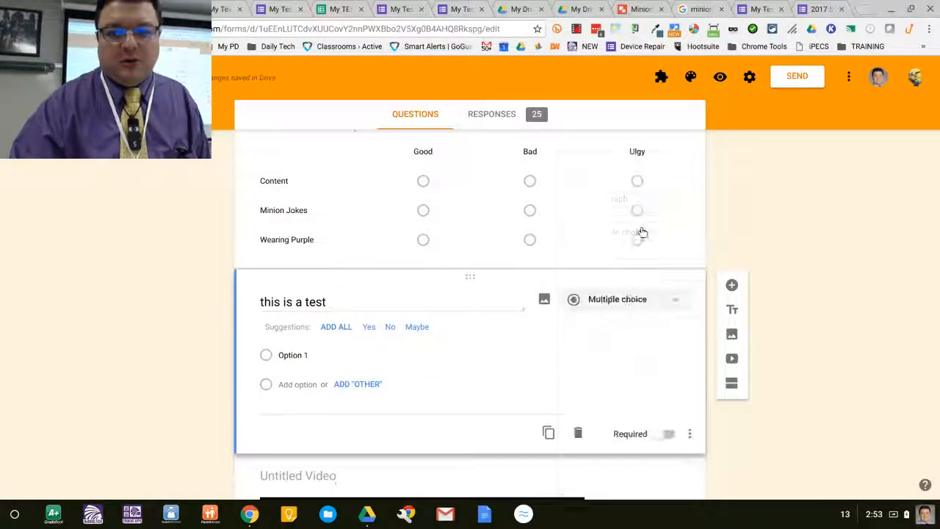
Add Option 2 below Option 1 and open the question's extra settings
left_click(348, 361)
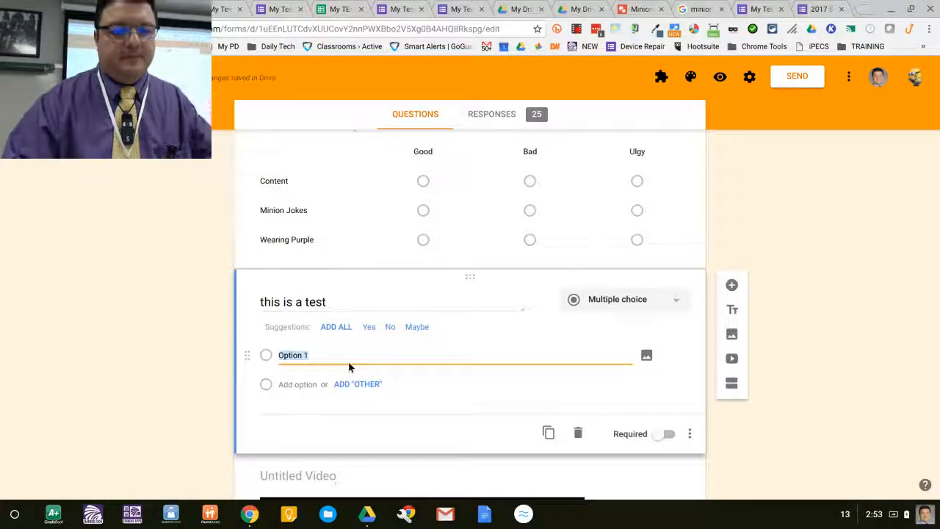
key("Return")
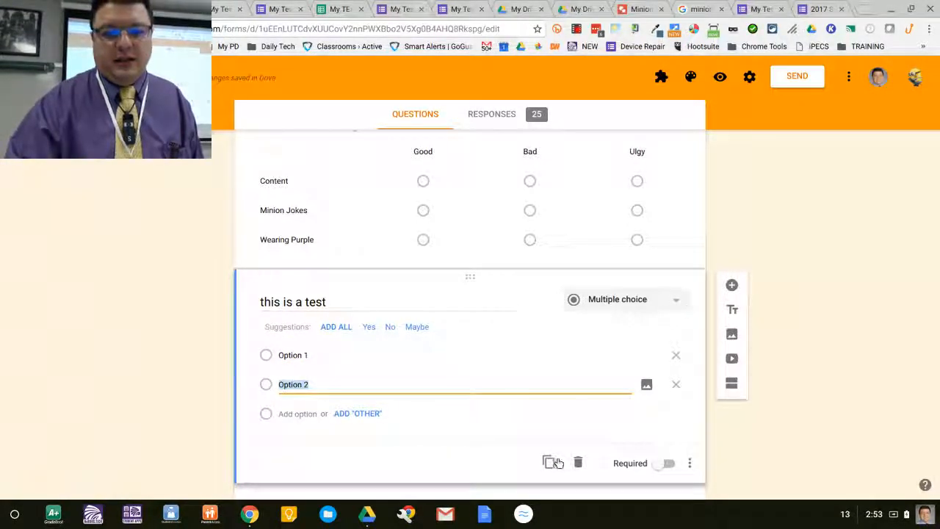
left_click(439, 429)
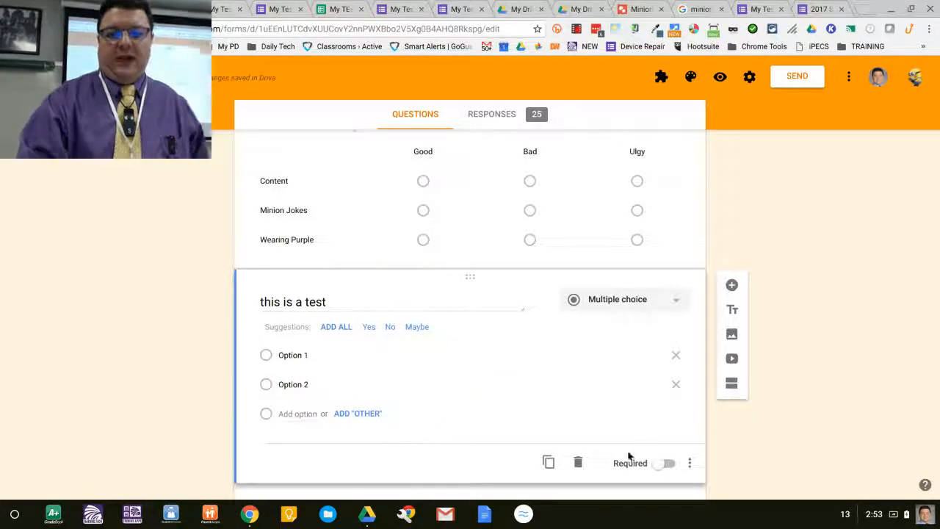
left_click(690, 462)
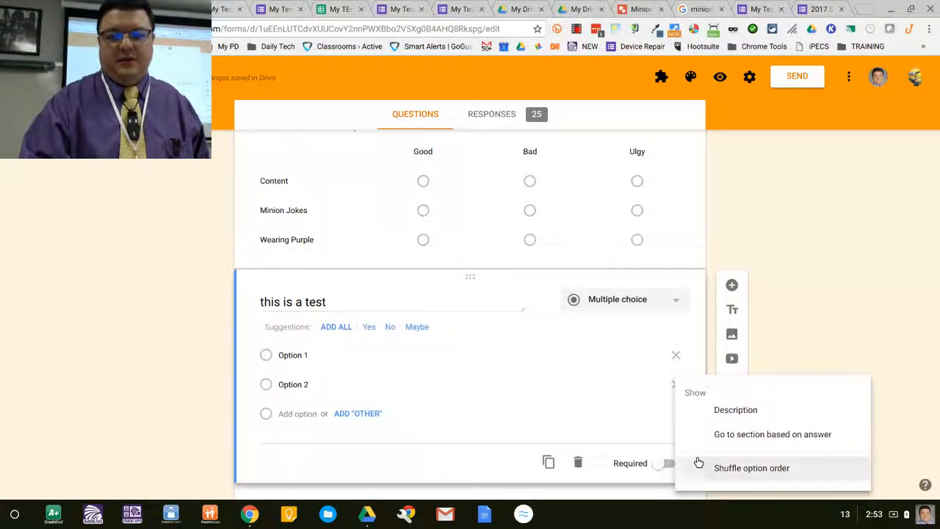
Enable 'Go to section based on answer', leaving Option 1 on 'Continue to next section'
left_click(732, 435)
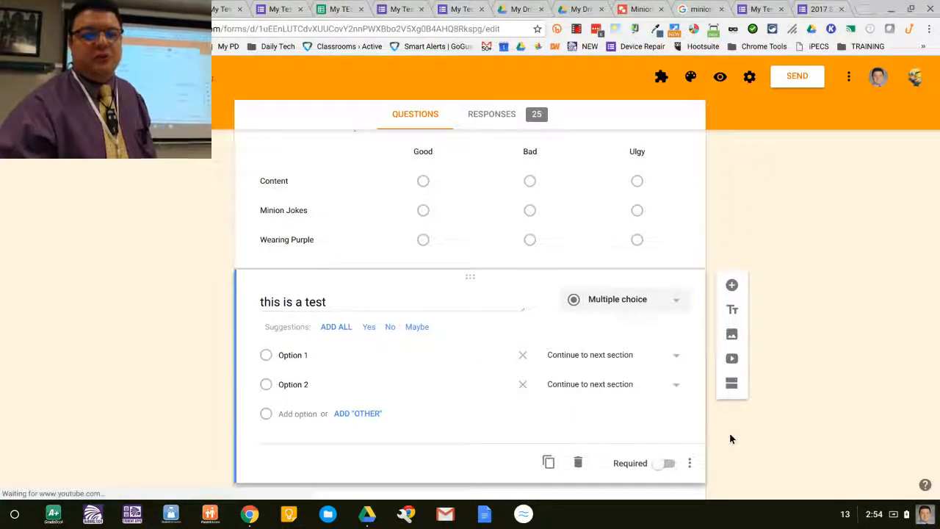
left_click(622, 356)
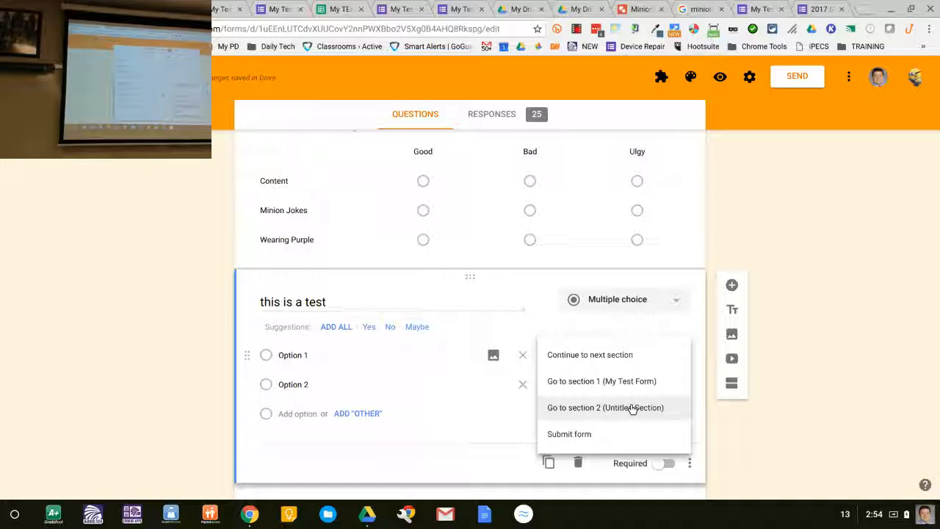
left_click(854, 335)
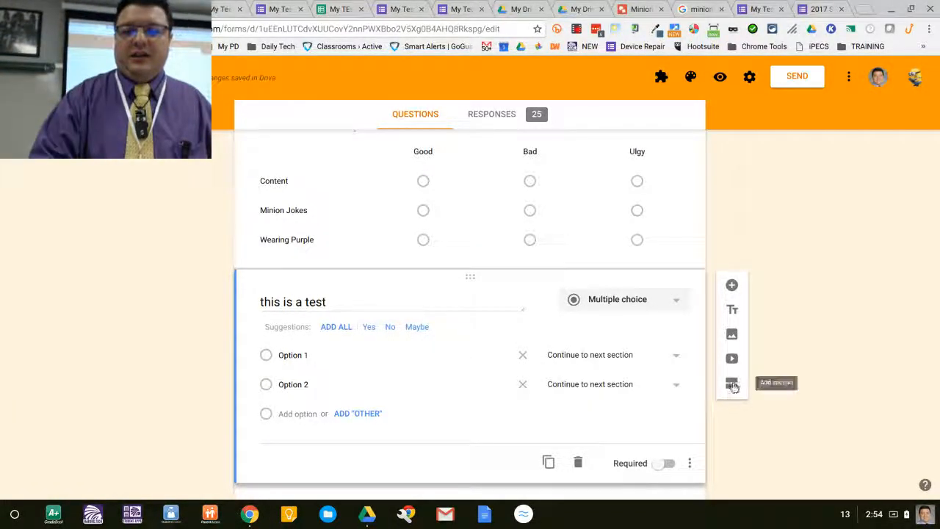
Add a new section titled 'END'
left_click(732, 384)
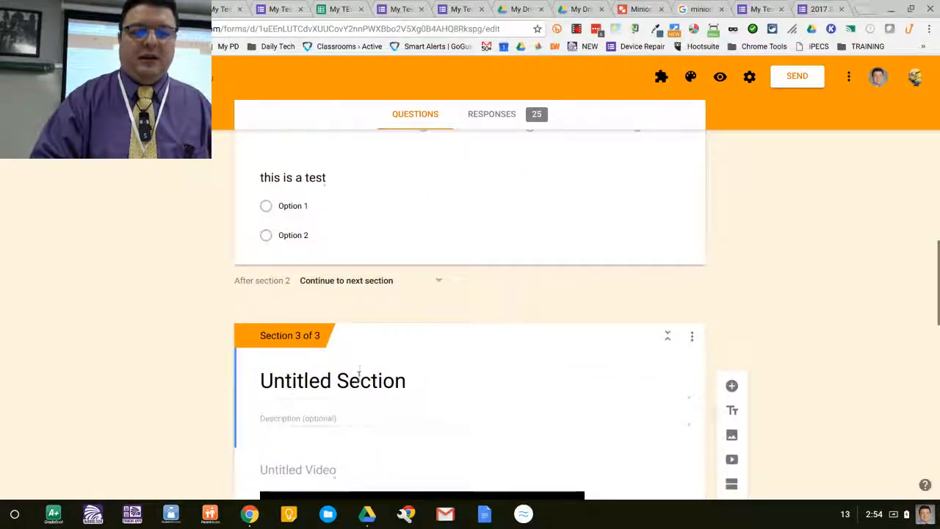
left_click(359, 369)
type("END")
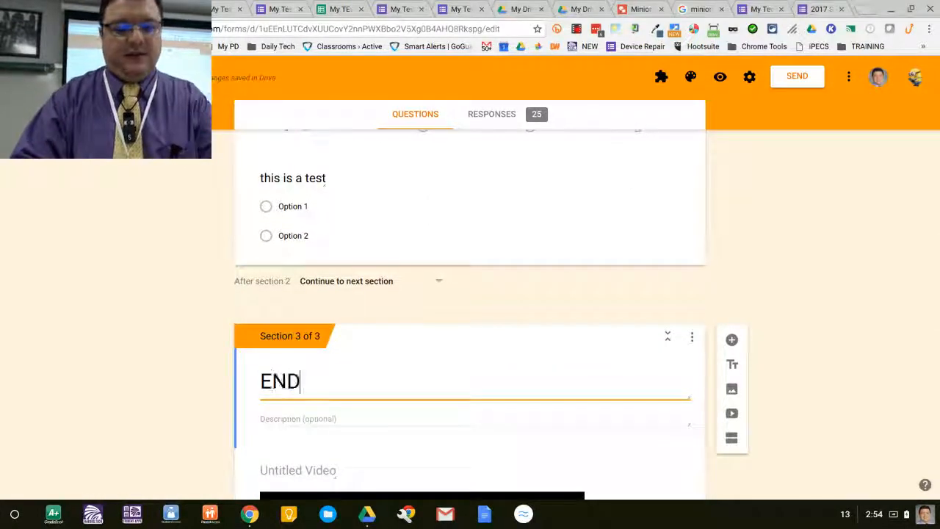
left_click(197, 355)
Drag 'this is a test' up into Section 1 under the form title
scroll(196, 354, "up", 4)
scroll(197, 354, "down", 3)
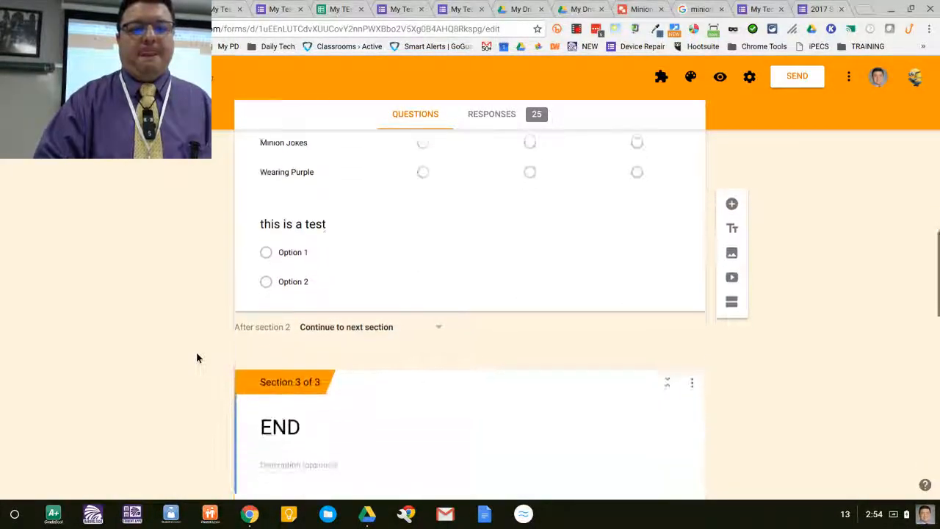
scroll(387, 334, "up", 3)
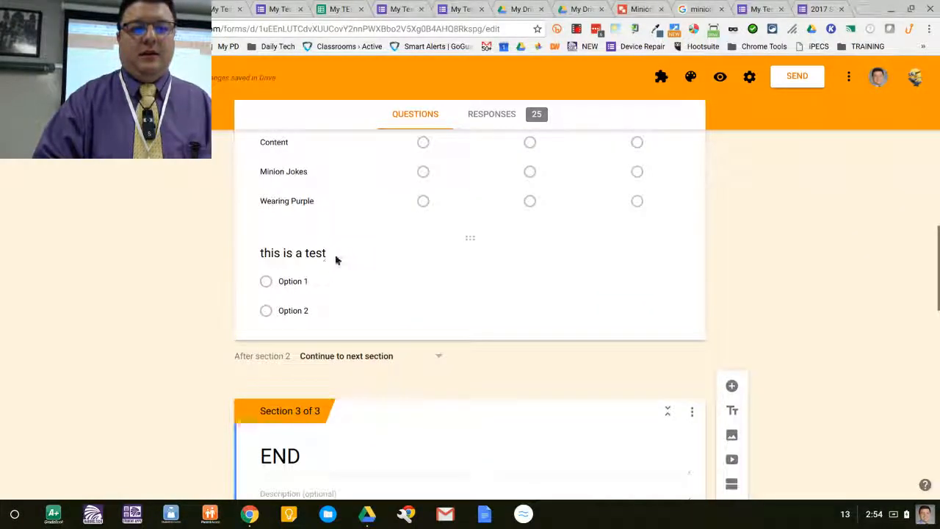
left_click_drag(472, 227, 430, 216)
Send Option 1 to section 3 (END) and Option 2 to section 2, then preview
left_click(674, 354)
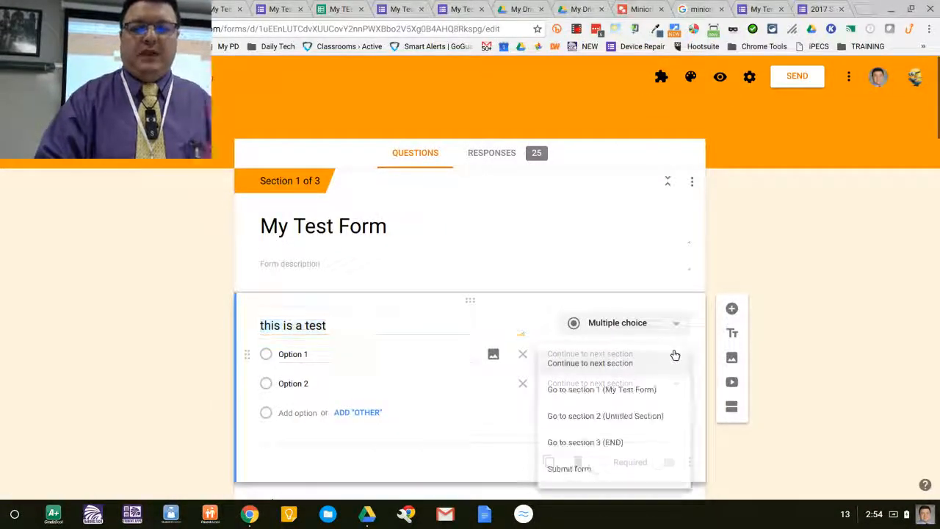
left_click(647, 445)
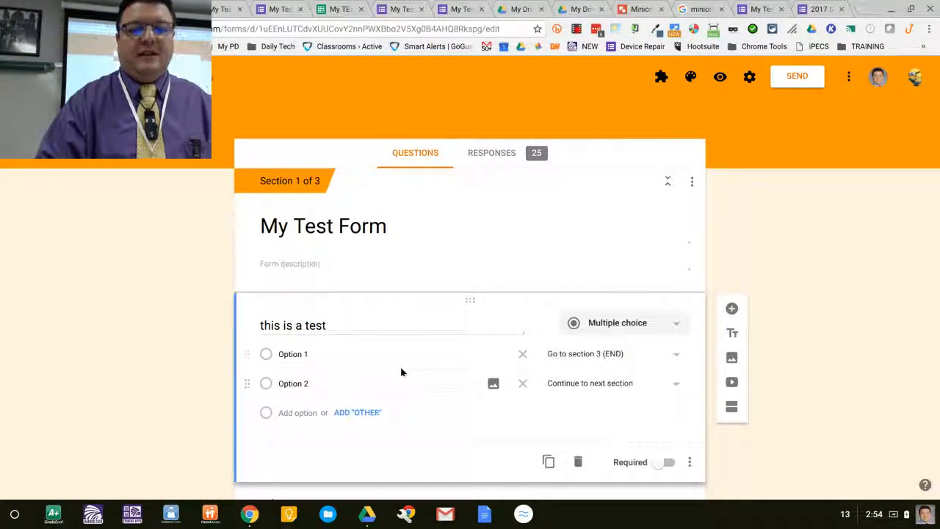
left_click(630, 386)
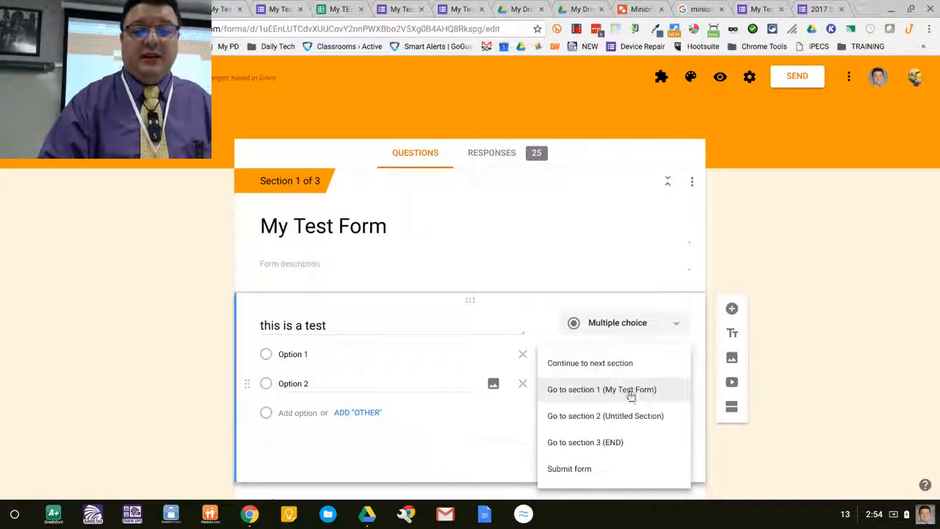
left_click(627, 416)
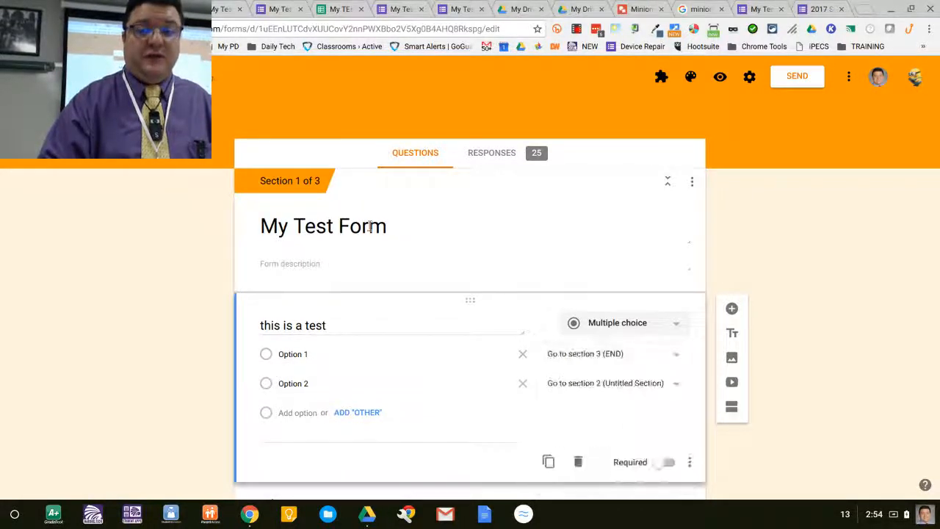
left_click(719, 78)
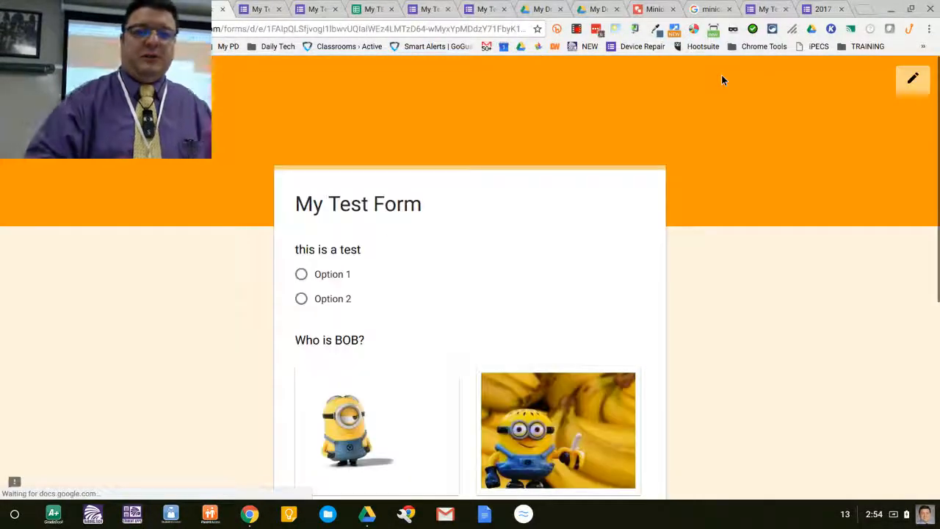
Answer 'this is a test' with Option 1 and continue to the next page
left_click(327, 283)
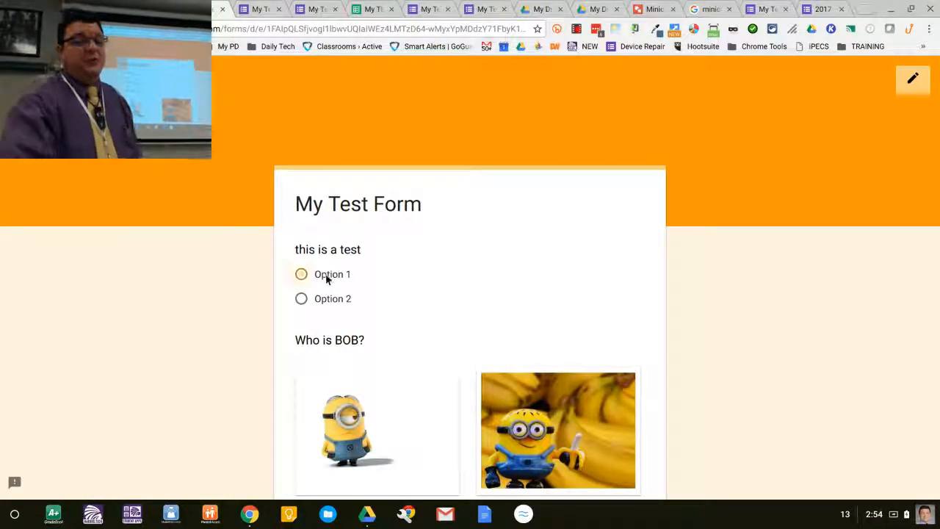
scroll(327, 279, "down", 5)
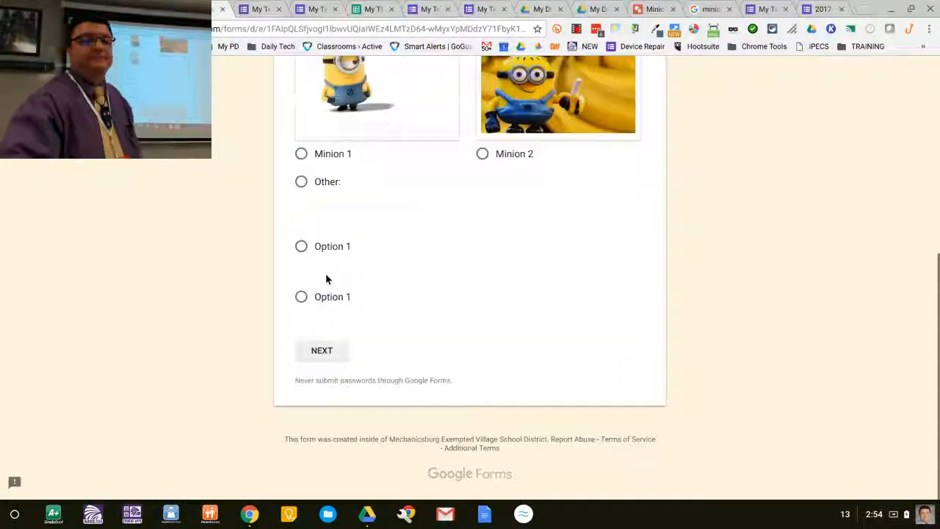
left_click(322, 356)
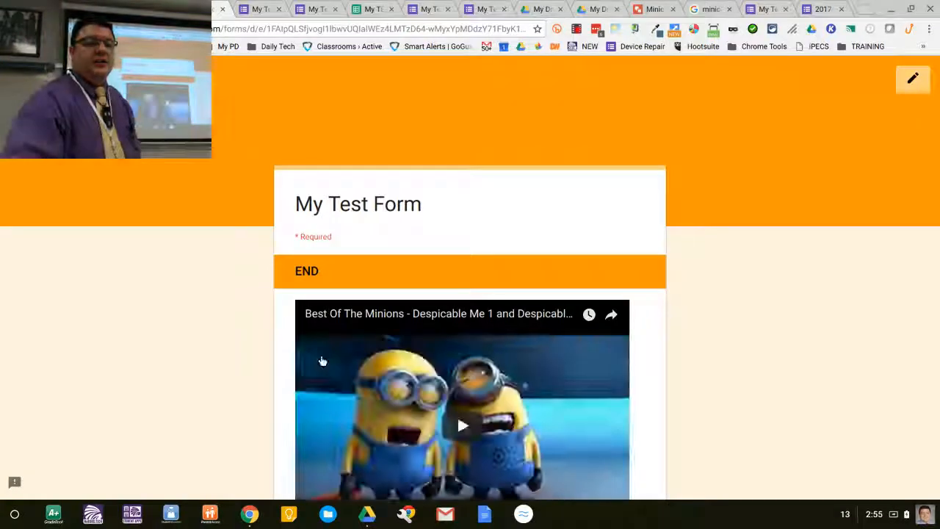
Play and pause the END section's Minions video, then leave the form
left_click(321, 360)
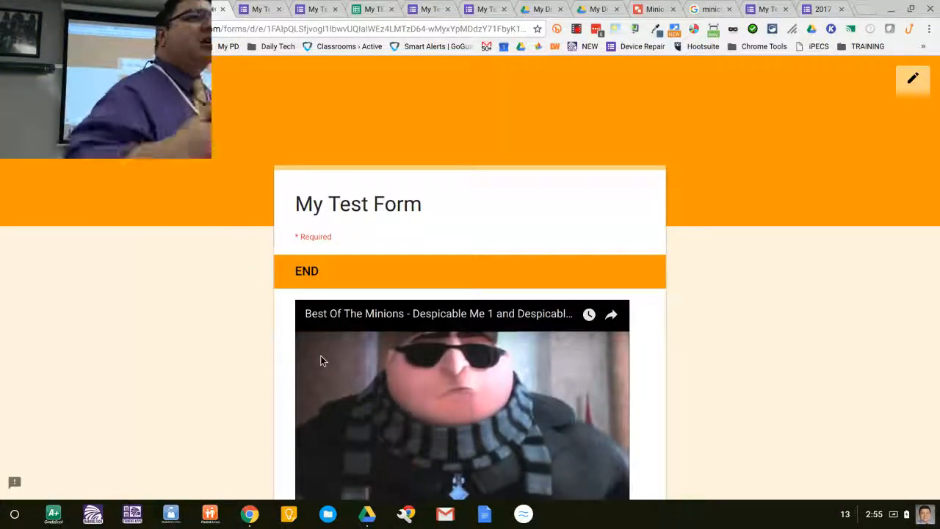
scroll(366, 365, "down", 1)
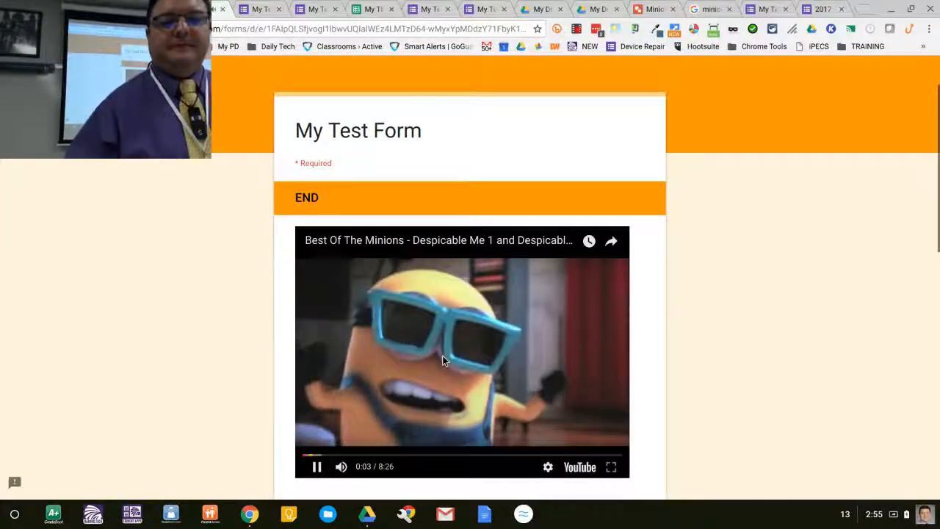
left_click(441, 356)
scroll(441, 355, "left", 10)
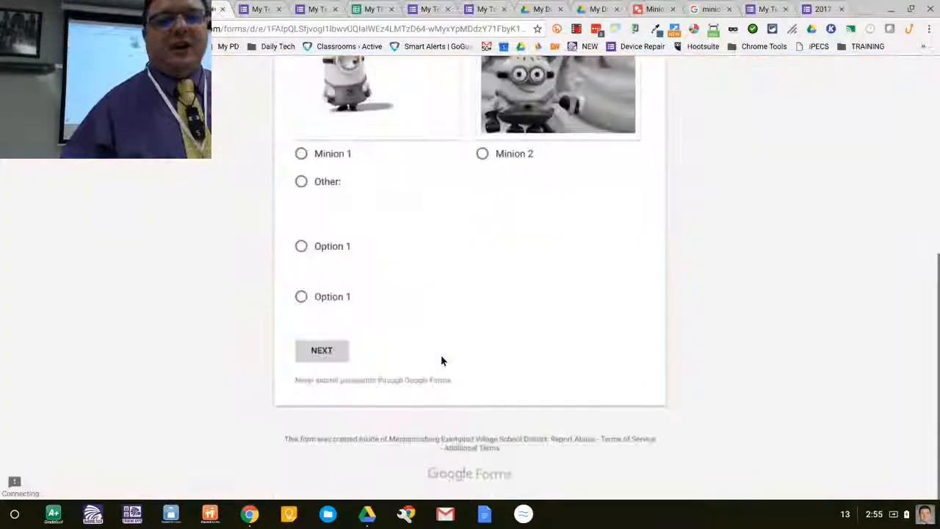
left_click(519, 94)
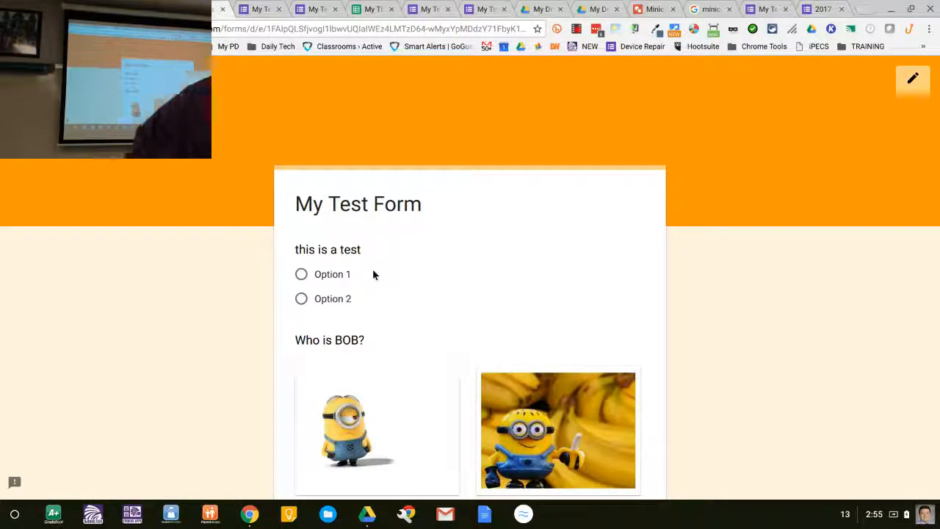
Close the form preview and duplicate form tabs, then view the linked responses spreadsheet
left_click(222, 10)
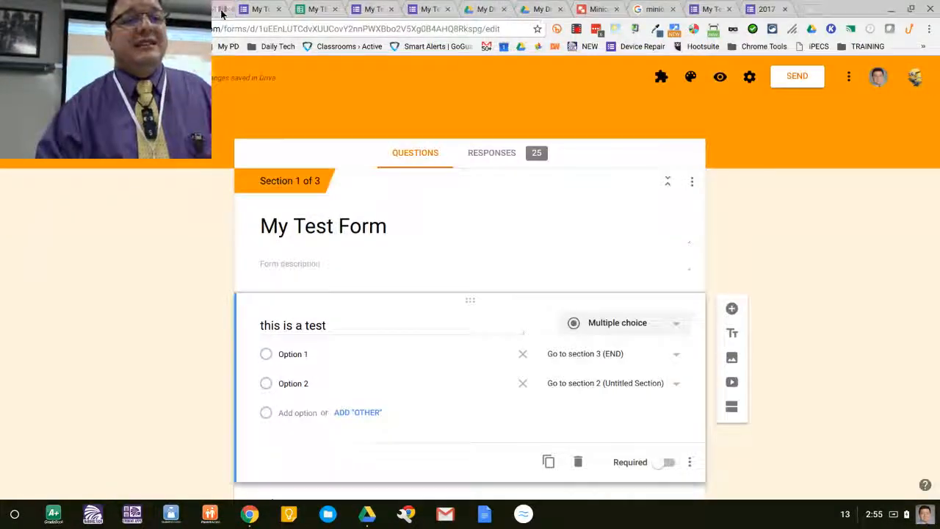
left_click(278, 9)
left_click(279, 8)
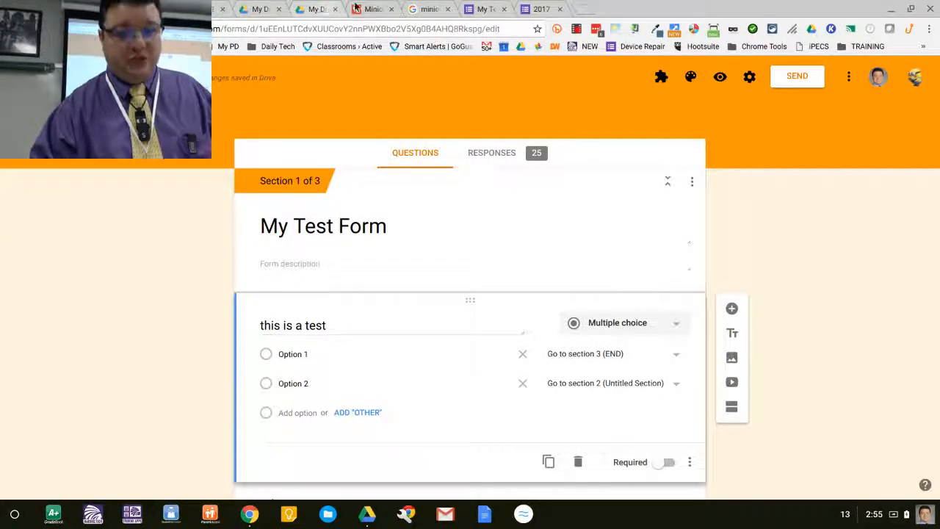
left_click(213, 7)
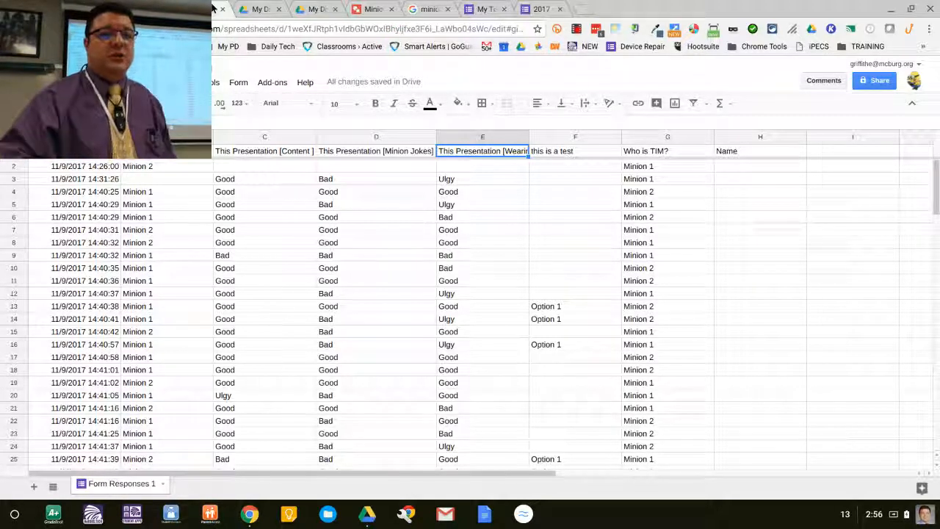
Return to the My Test Form editor and show its installed add-ons, like Form Notifications and formRanger
left_click(213, 8)
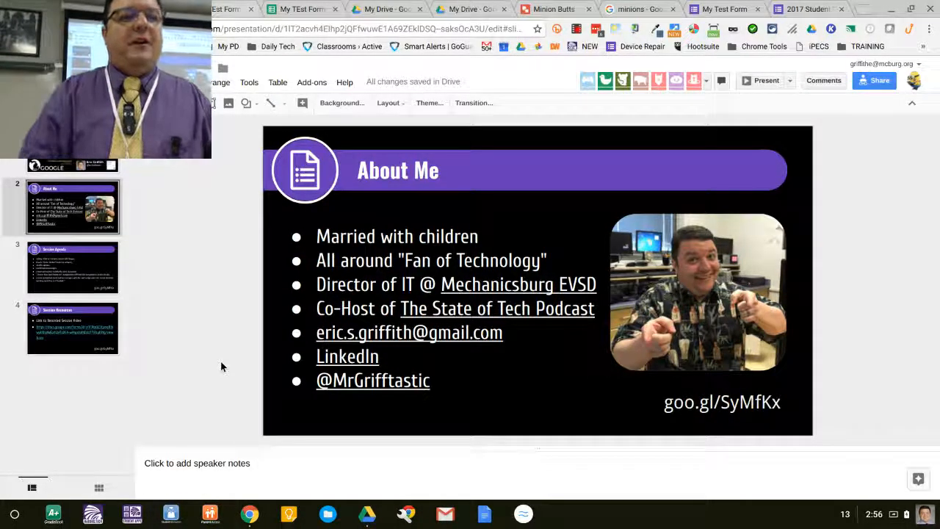
key("ctrl+Tab")
left_click(660, 79)
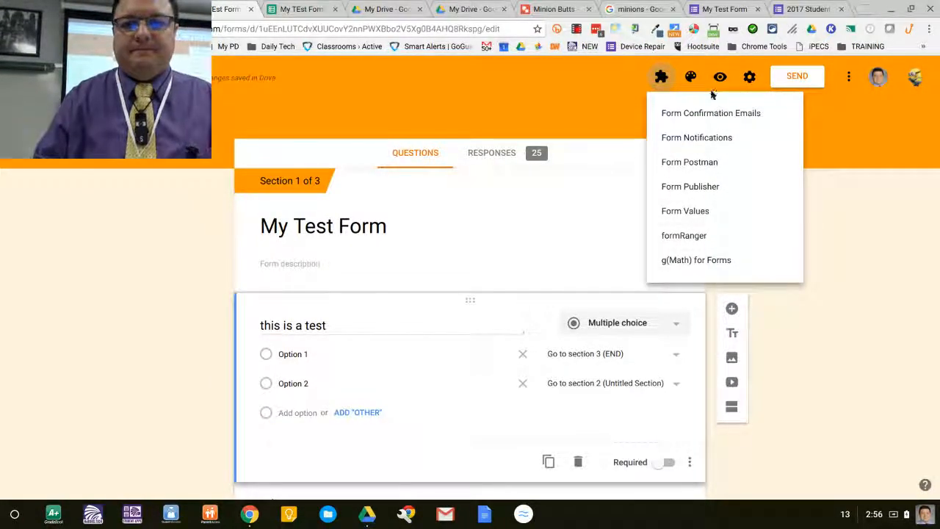
Dismiss the installed add-ons list and open the add-ons gallery from the More menu
left_click(850, 81)
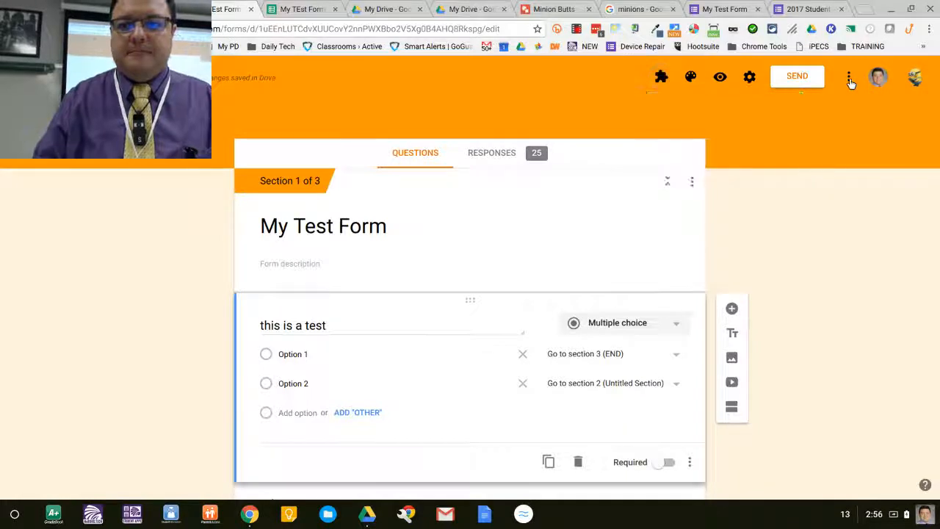
left_click(850, 82)
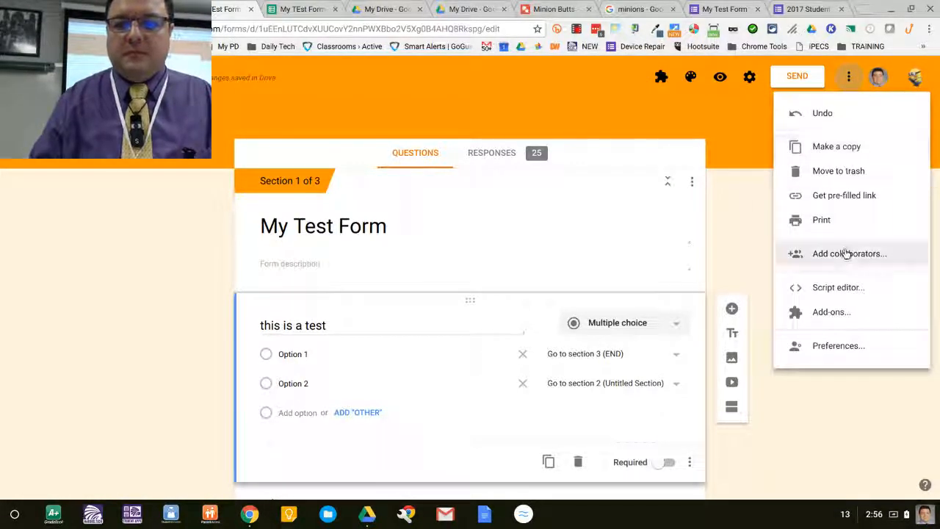
left_click(830, 312)
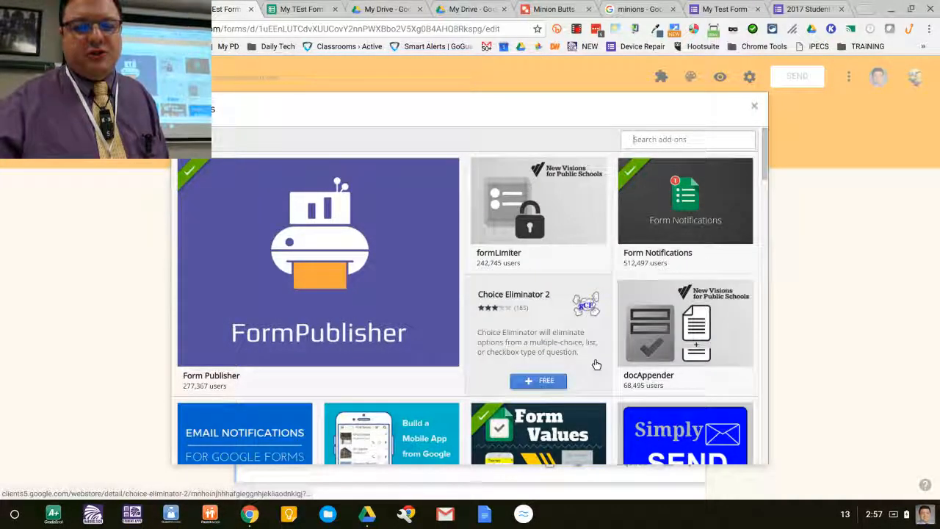
Scroll the add-ons gallery and view the Choice Eliminator Lite details page
scroll(689, 336, "down", 2)
scroll(689, 337, "down", 2)
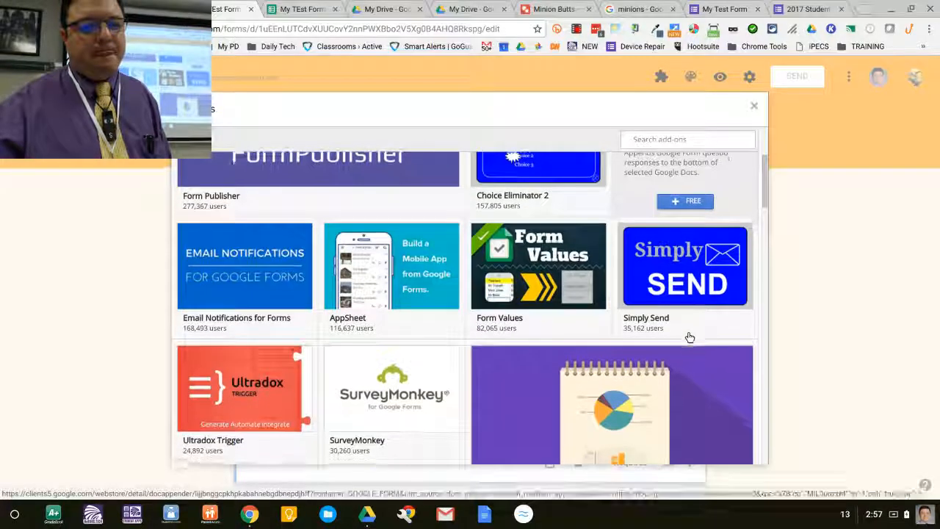
scroll(689, 338, "down", 3)
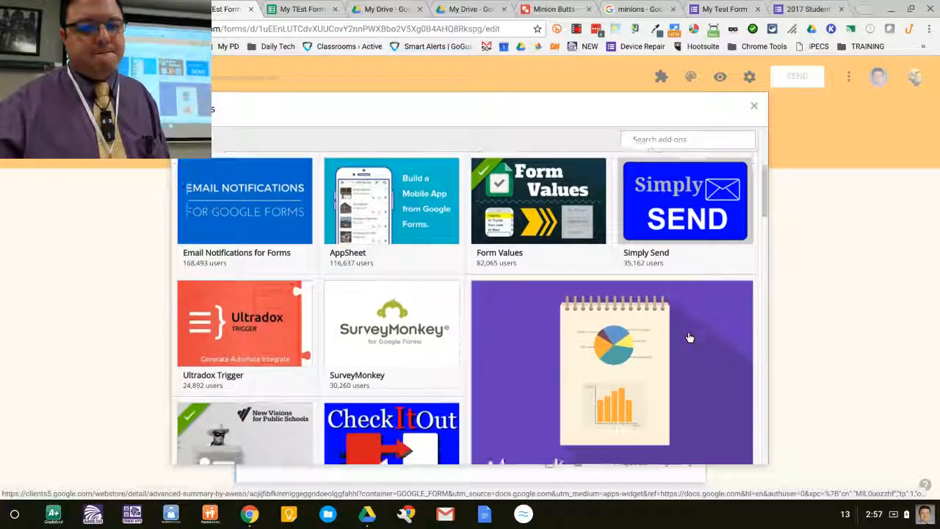
scroll(689, 337, "down", 2)
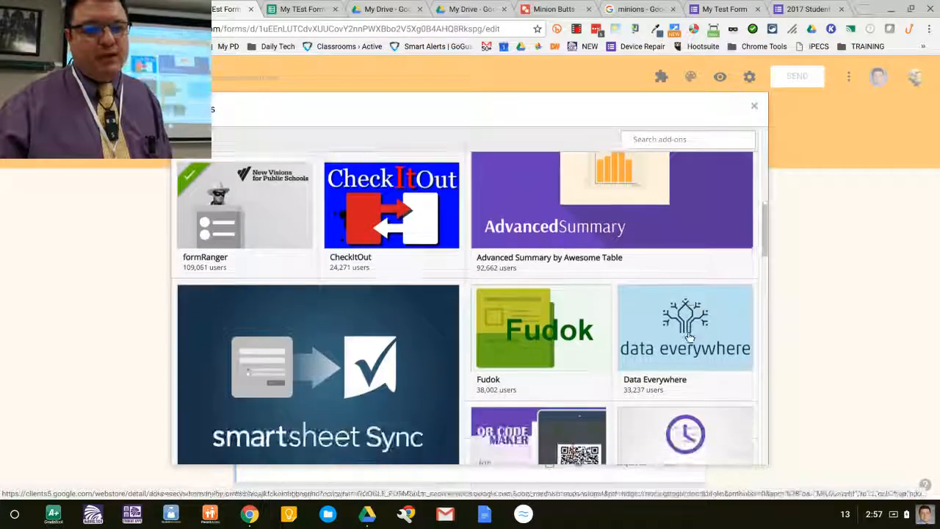
scroll(689, 336, "down", 2)
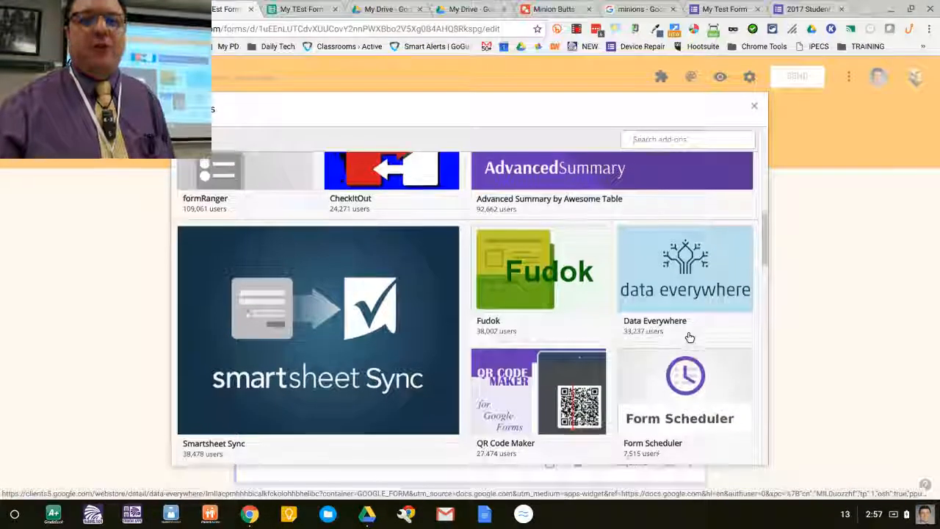
scroll(689, 336, "down", 2)
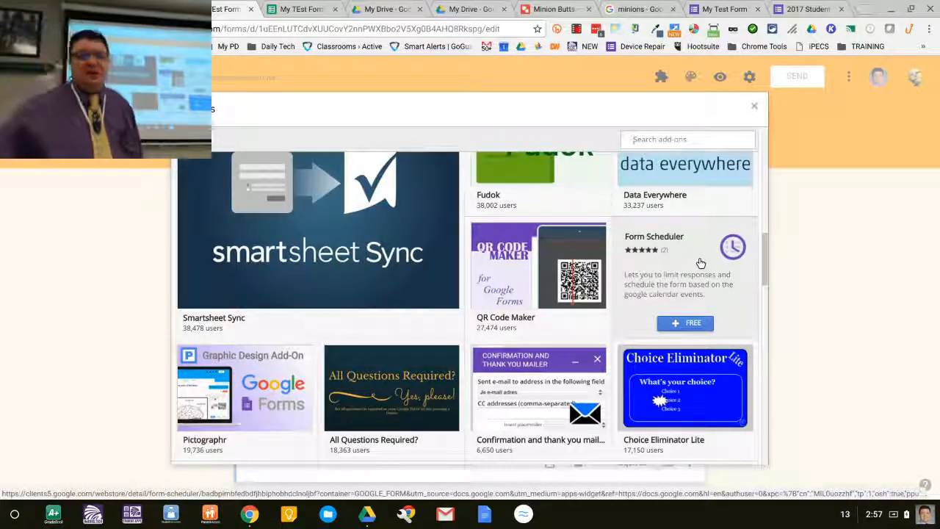
scroll(701, 263, "down", 3)
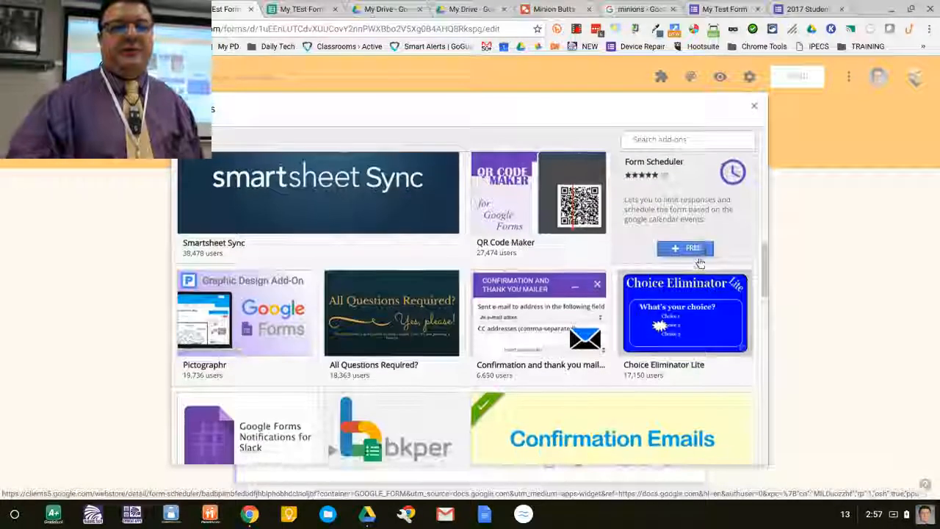
scroll(701, 263, "down", 1)
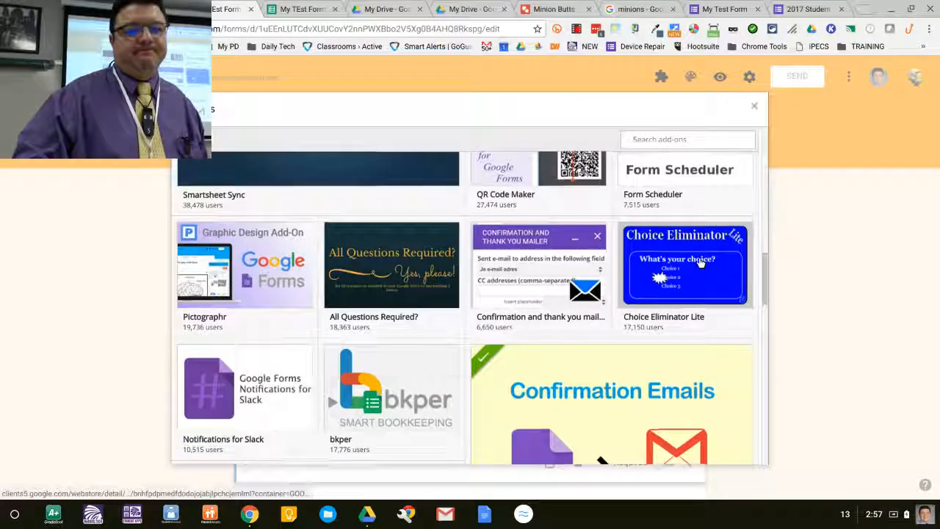
scroll(700, 263, "down", 1)
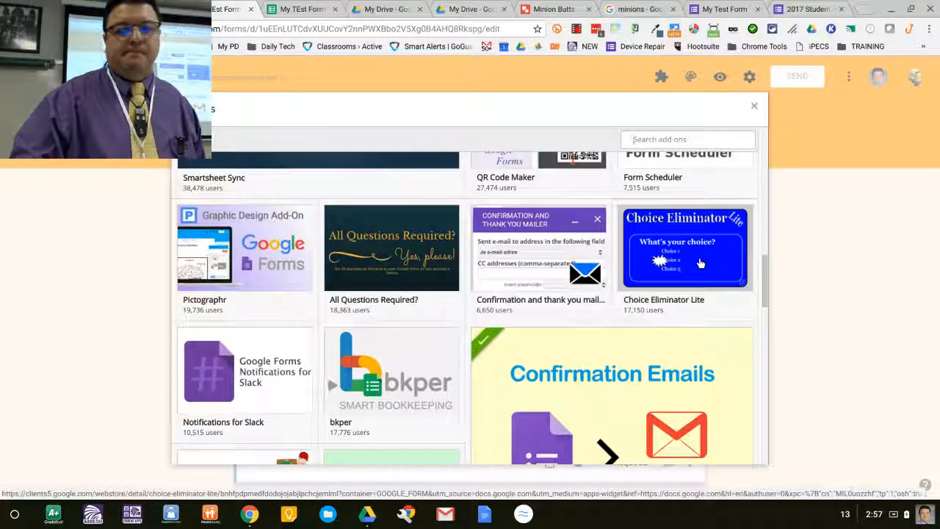
left_click(697, 257)
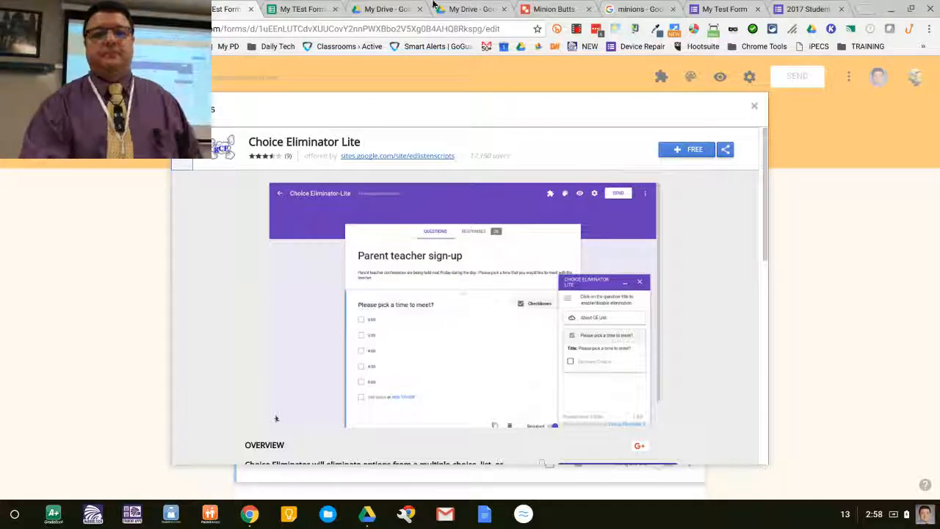
left_click(576, 31)
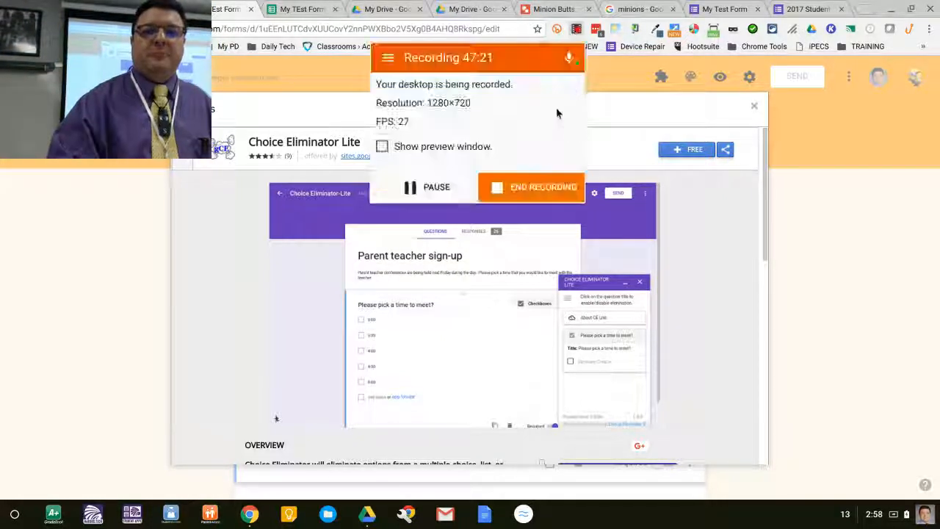